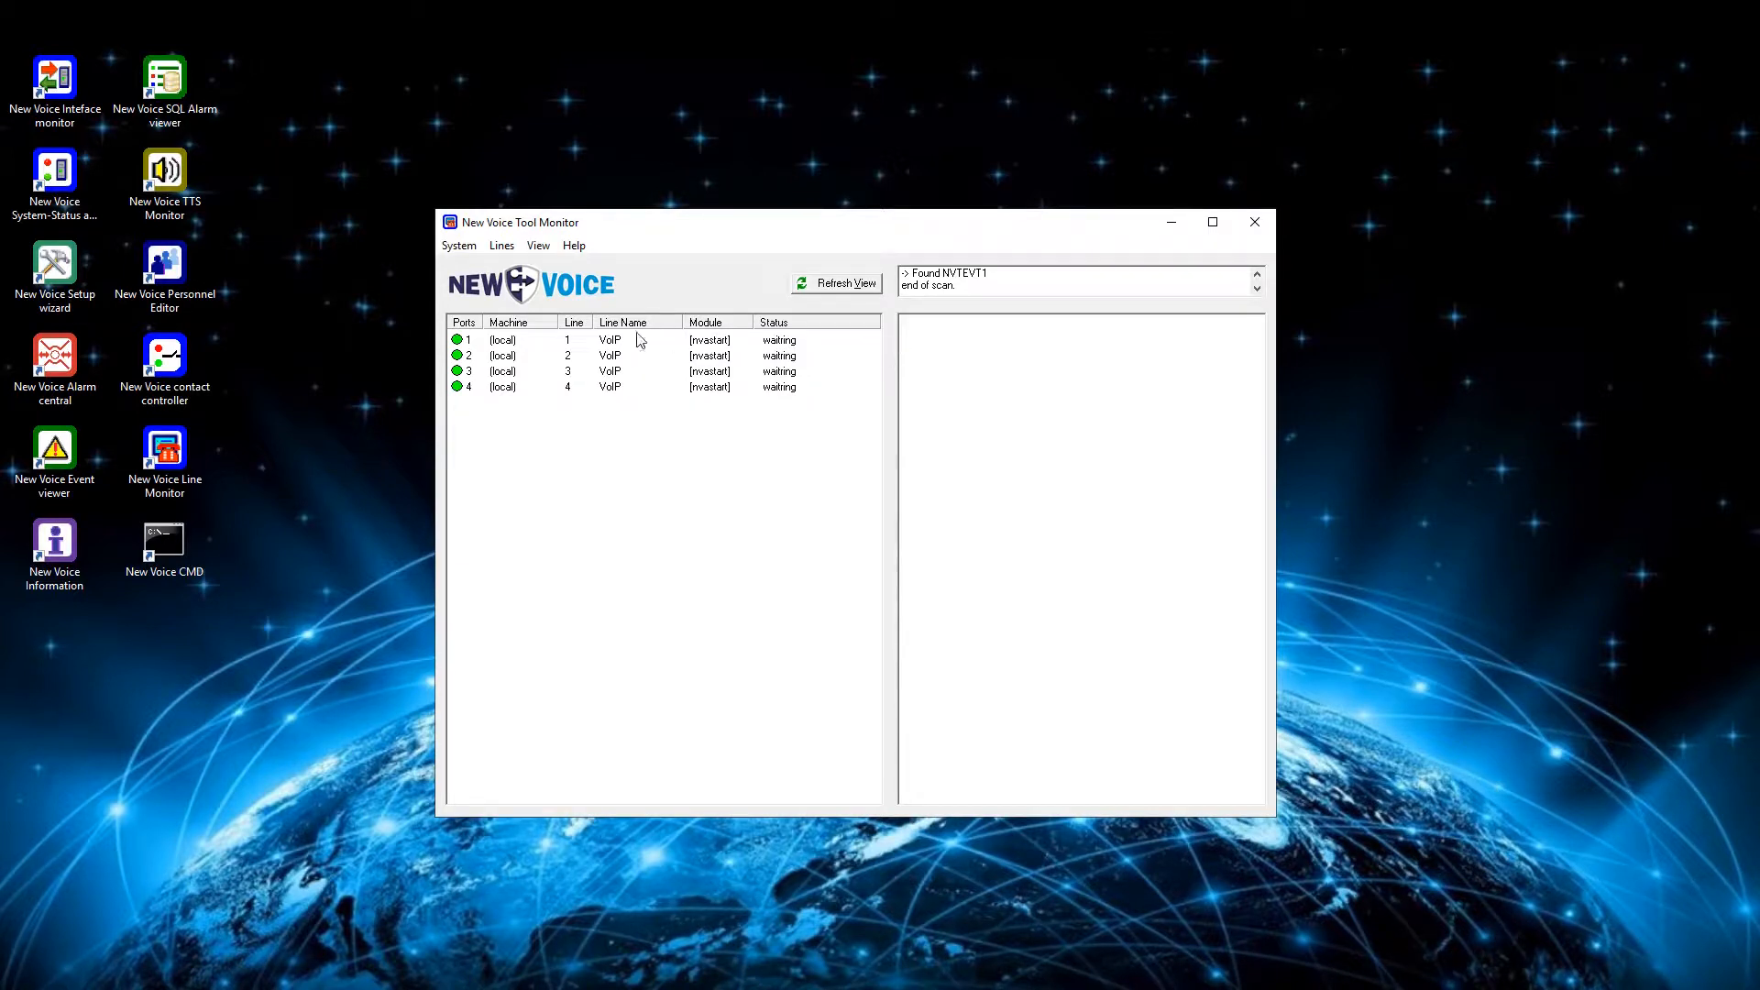
- In the New Voice Setup Wizard, add NEC DMLS as an additional outgoing interface to IP address 10.20.201.101 and apply the settings
{"action": "double_click", "coordinate": [69, 265]}
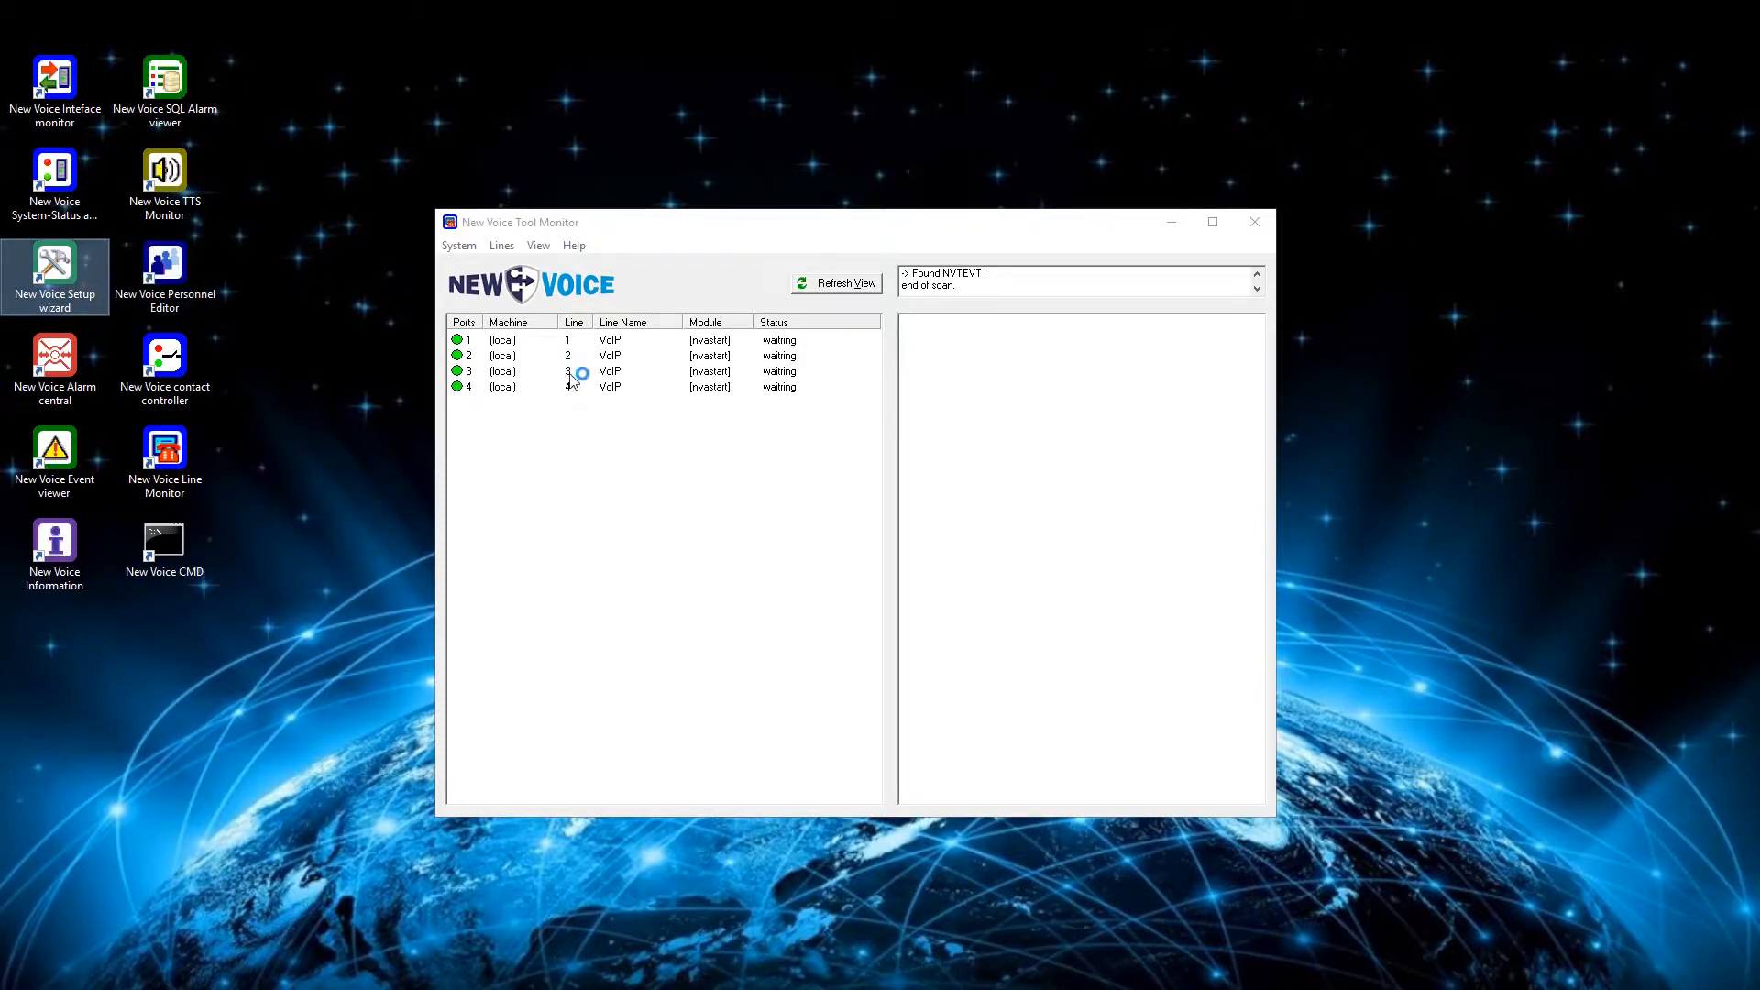
{"action": "left_click", "coordinate": [107, 354]}
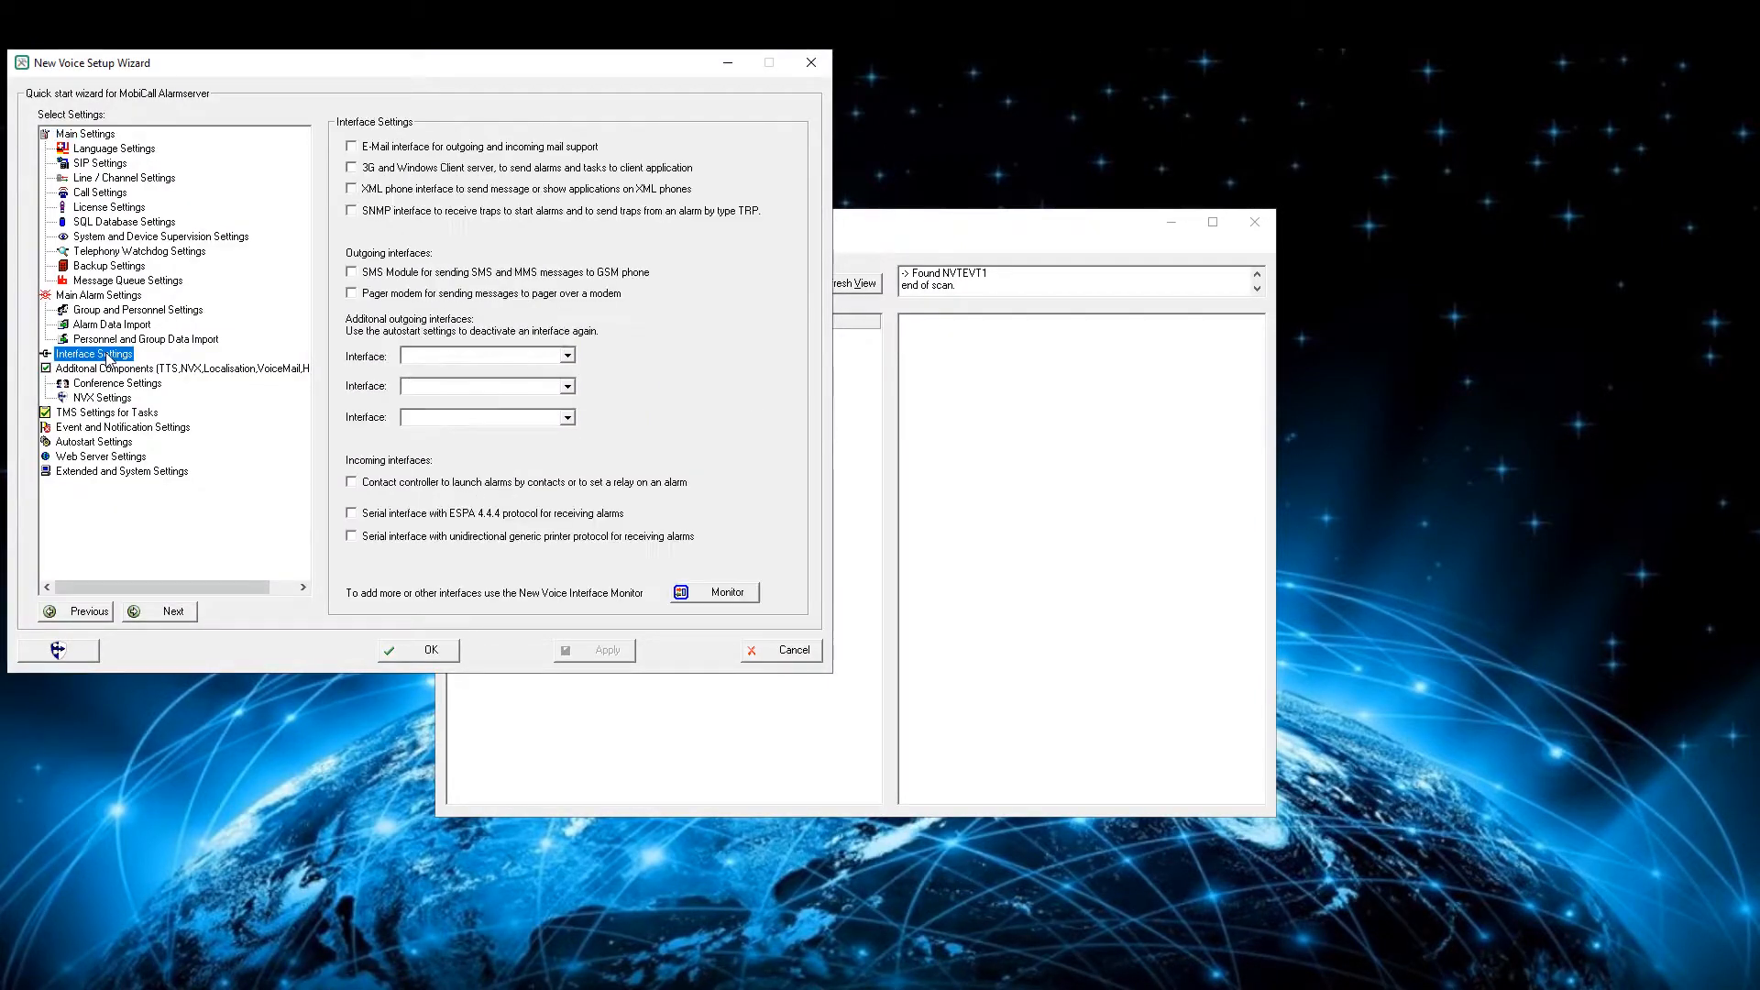
{"action": "left_click", "coordinate": [429, 357]}
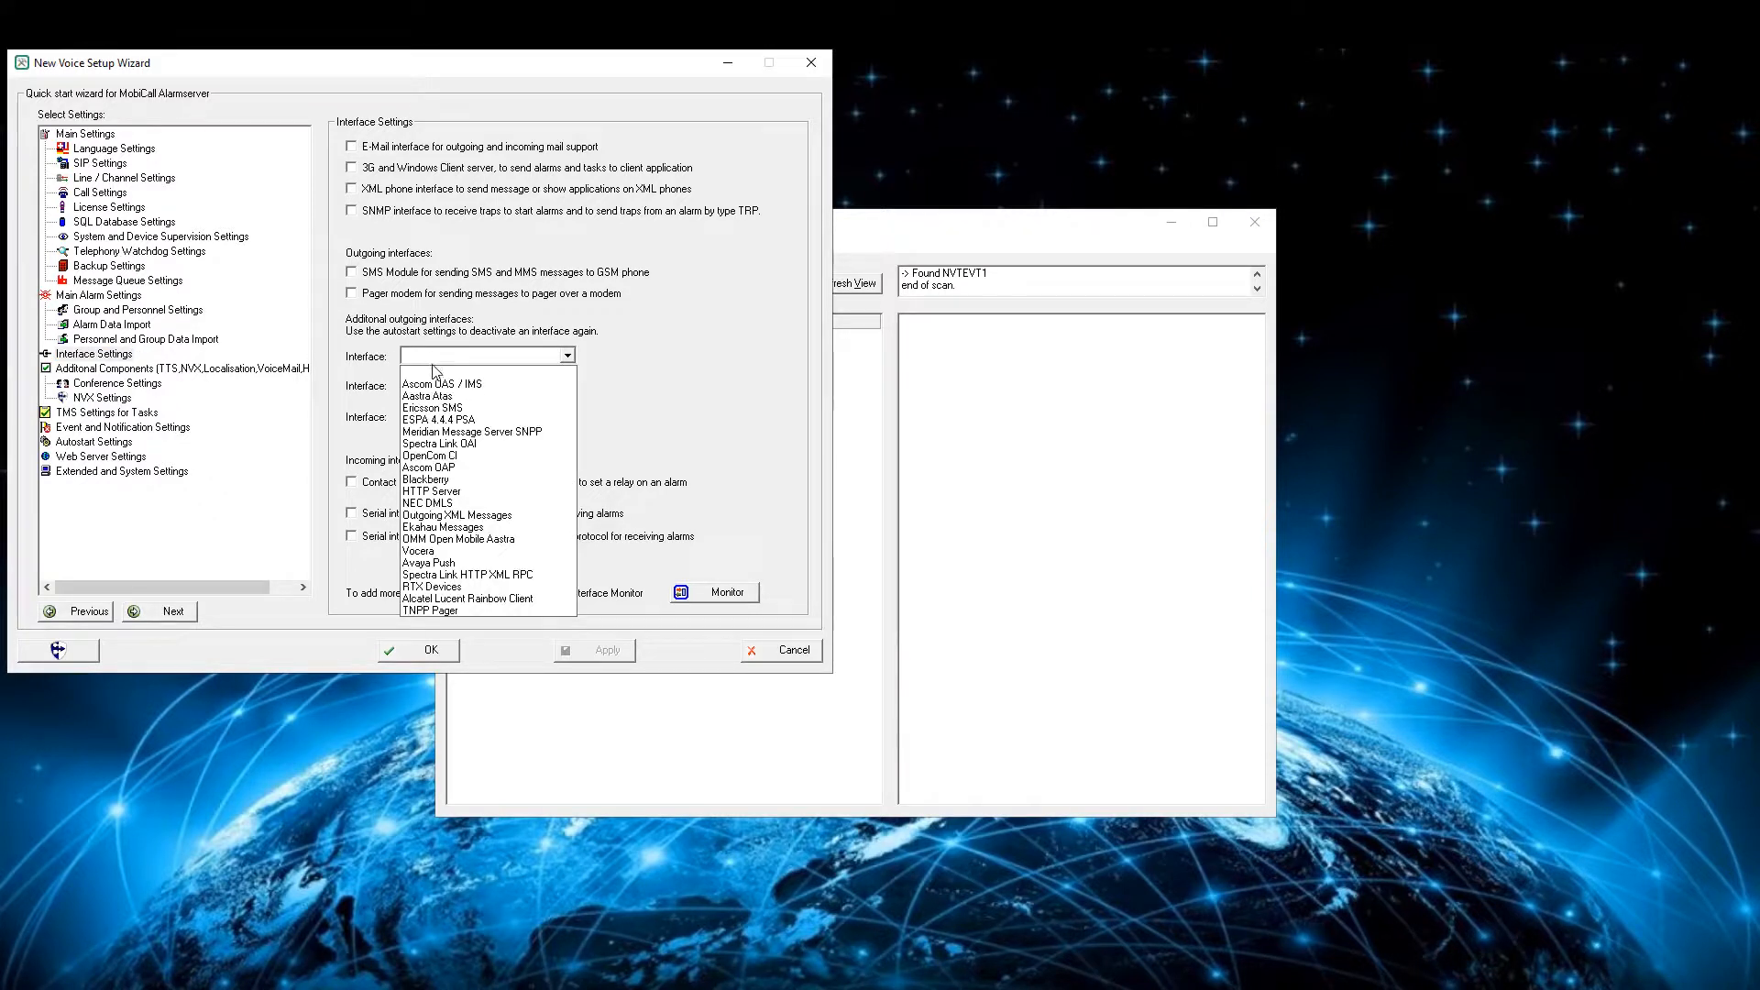
{"action": "left_click", "coordinate": [450, 503]}
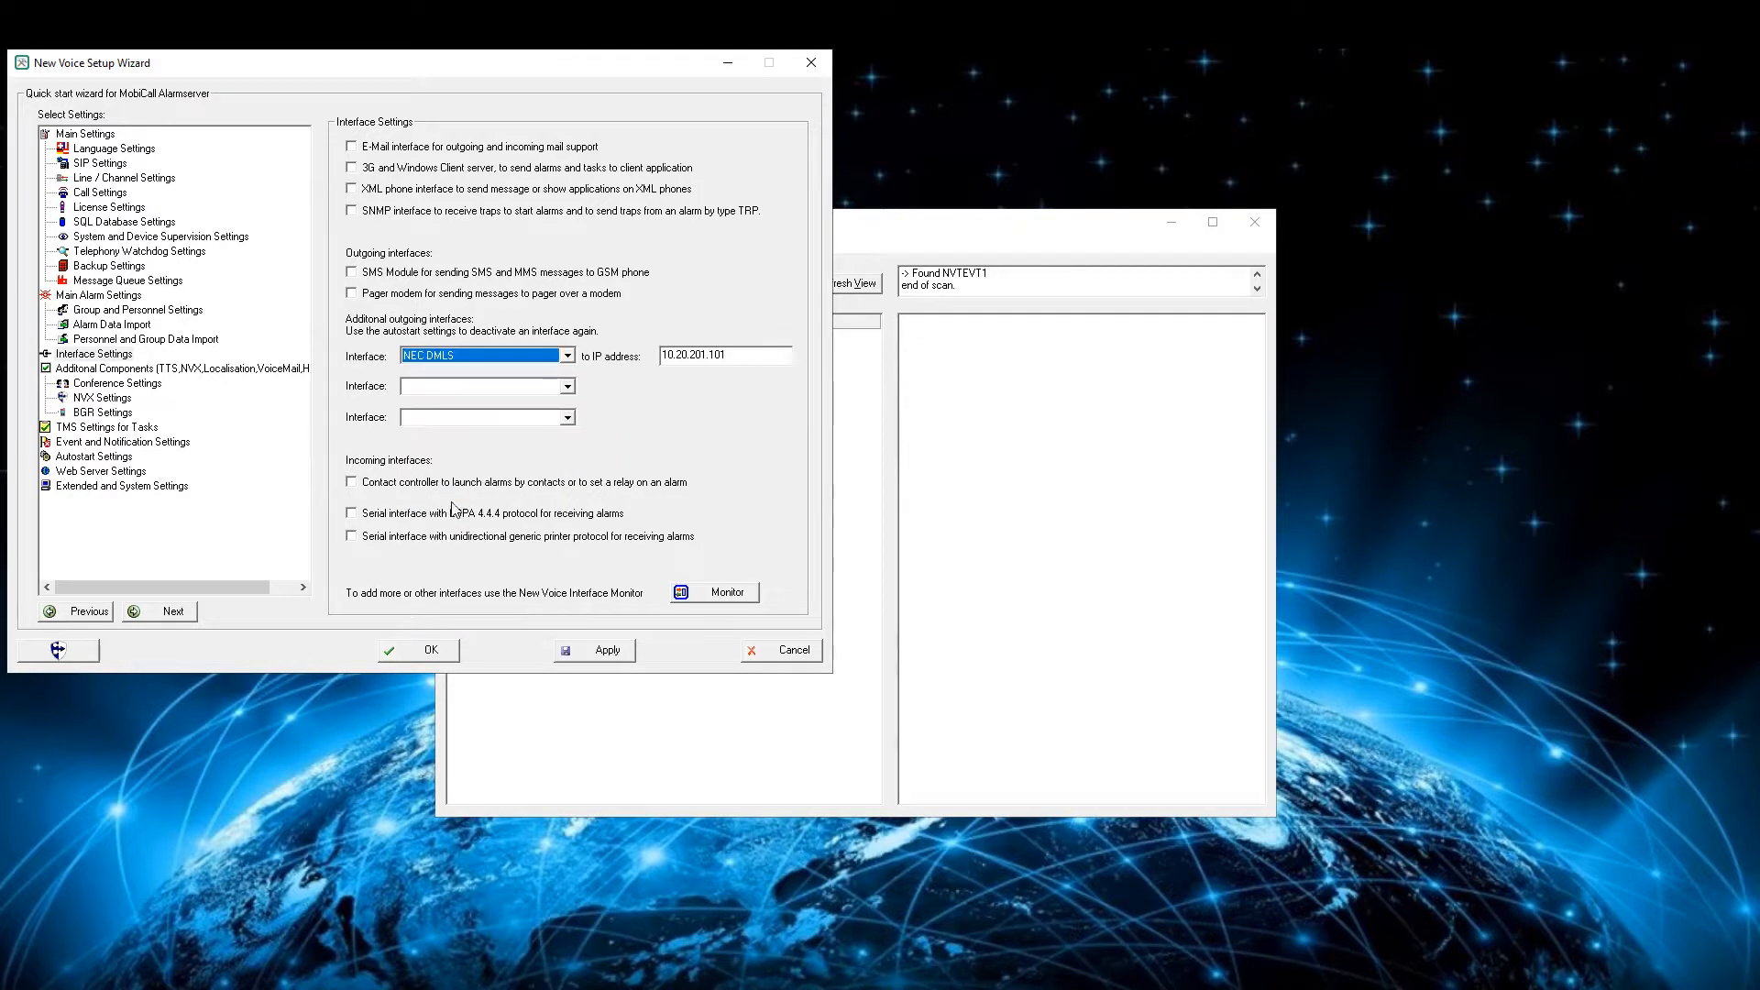
{"action": "left_click", "coordinate": [746, 353]}
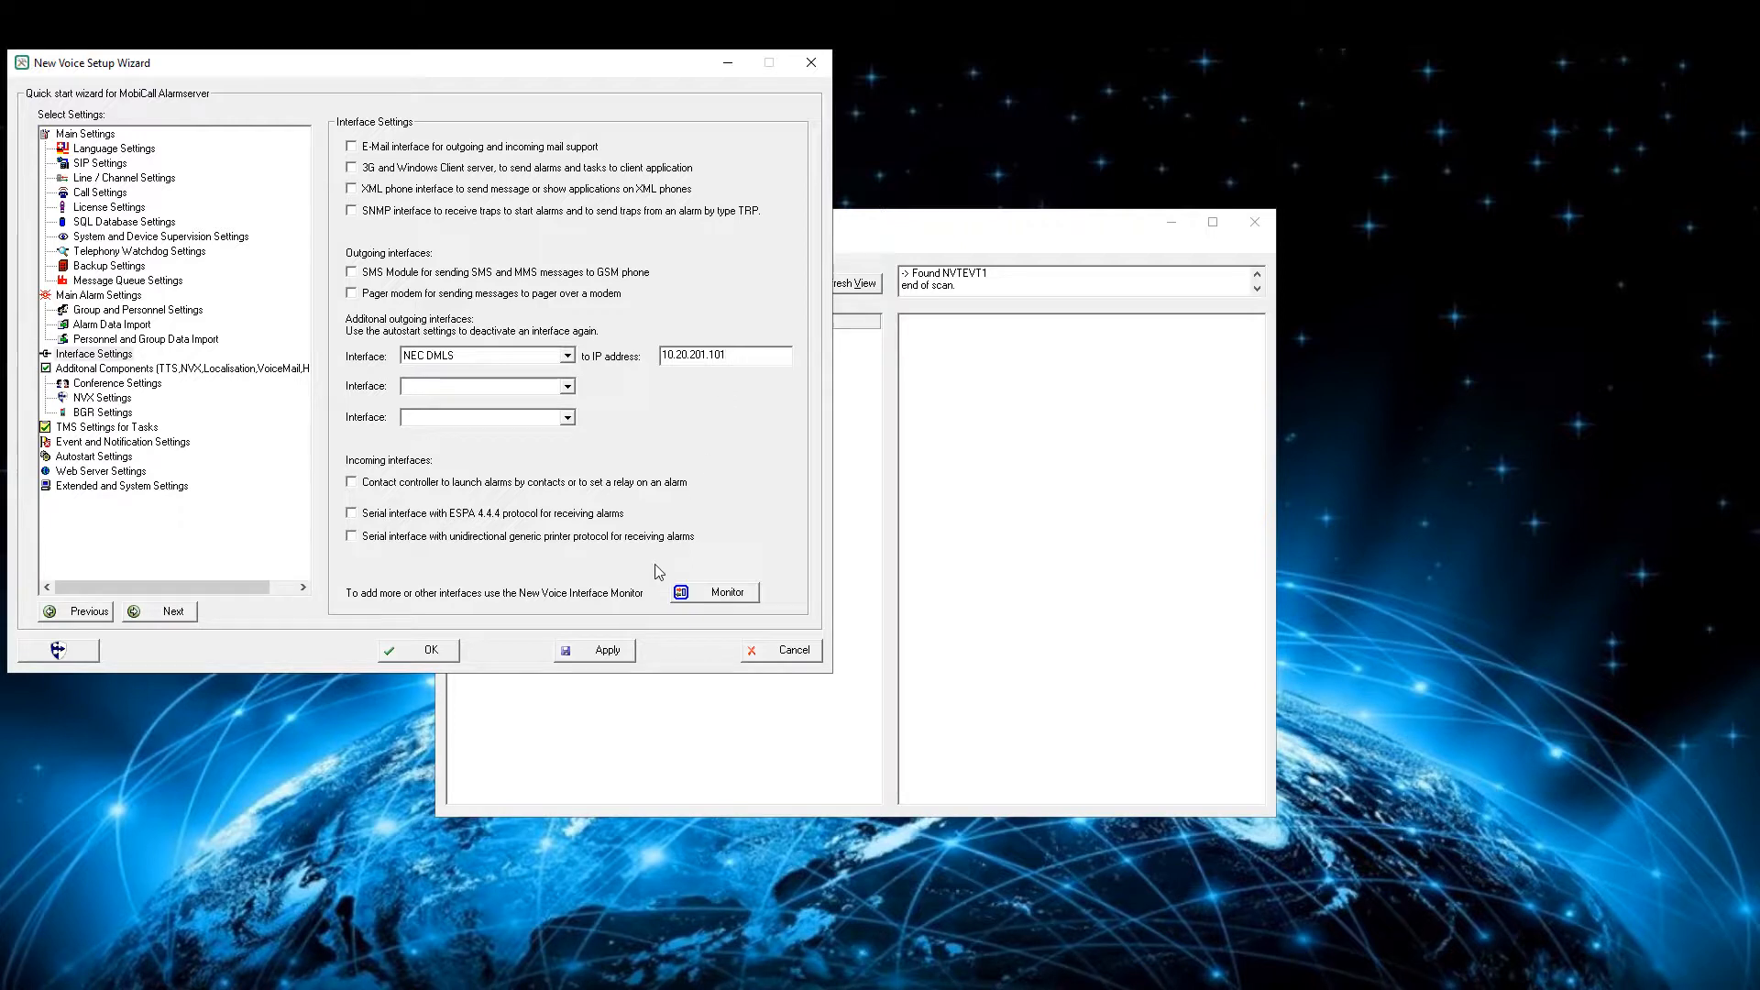
{"action": "left_click", "coordinate": [601, 650]}
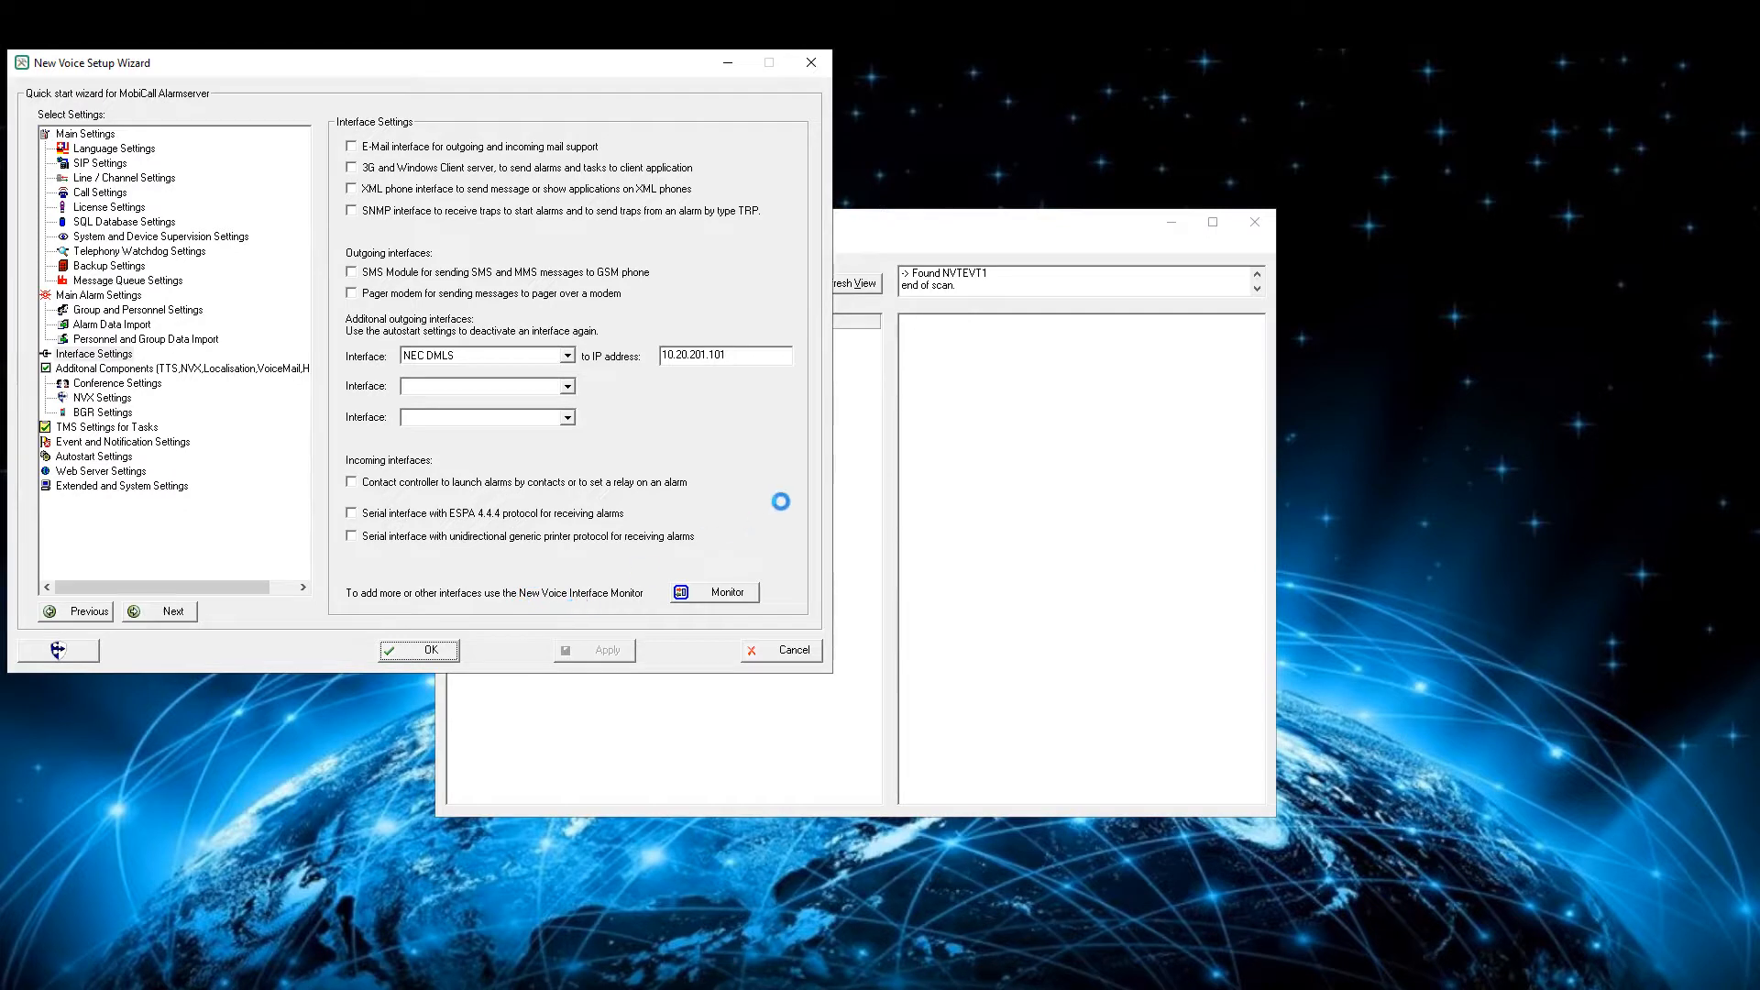
- Switch to the New Voice Tool Monitor and start nvadms.exe in the autostart settings
{"action": "left_click", "coordinate": [459, 246]}
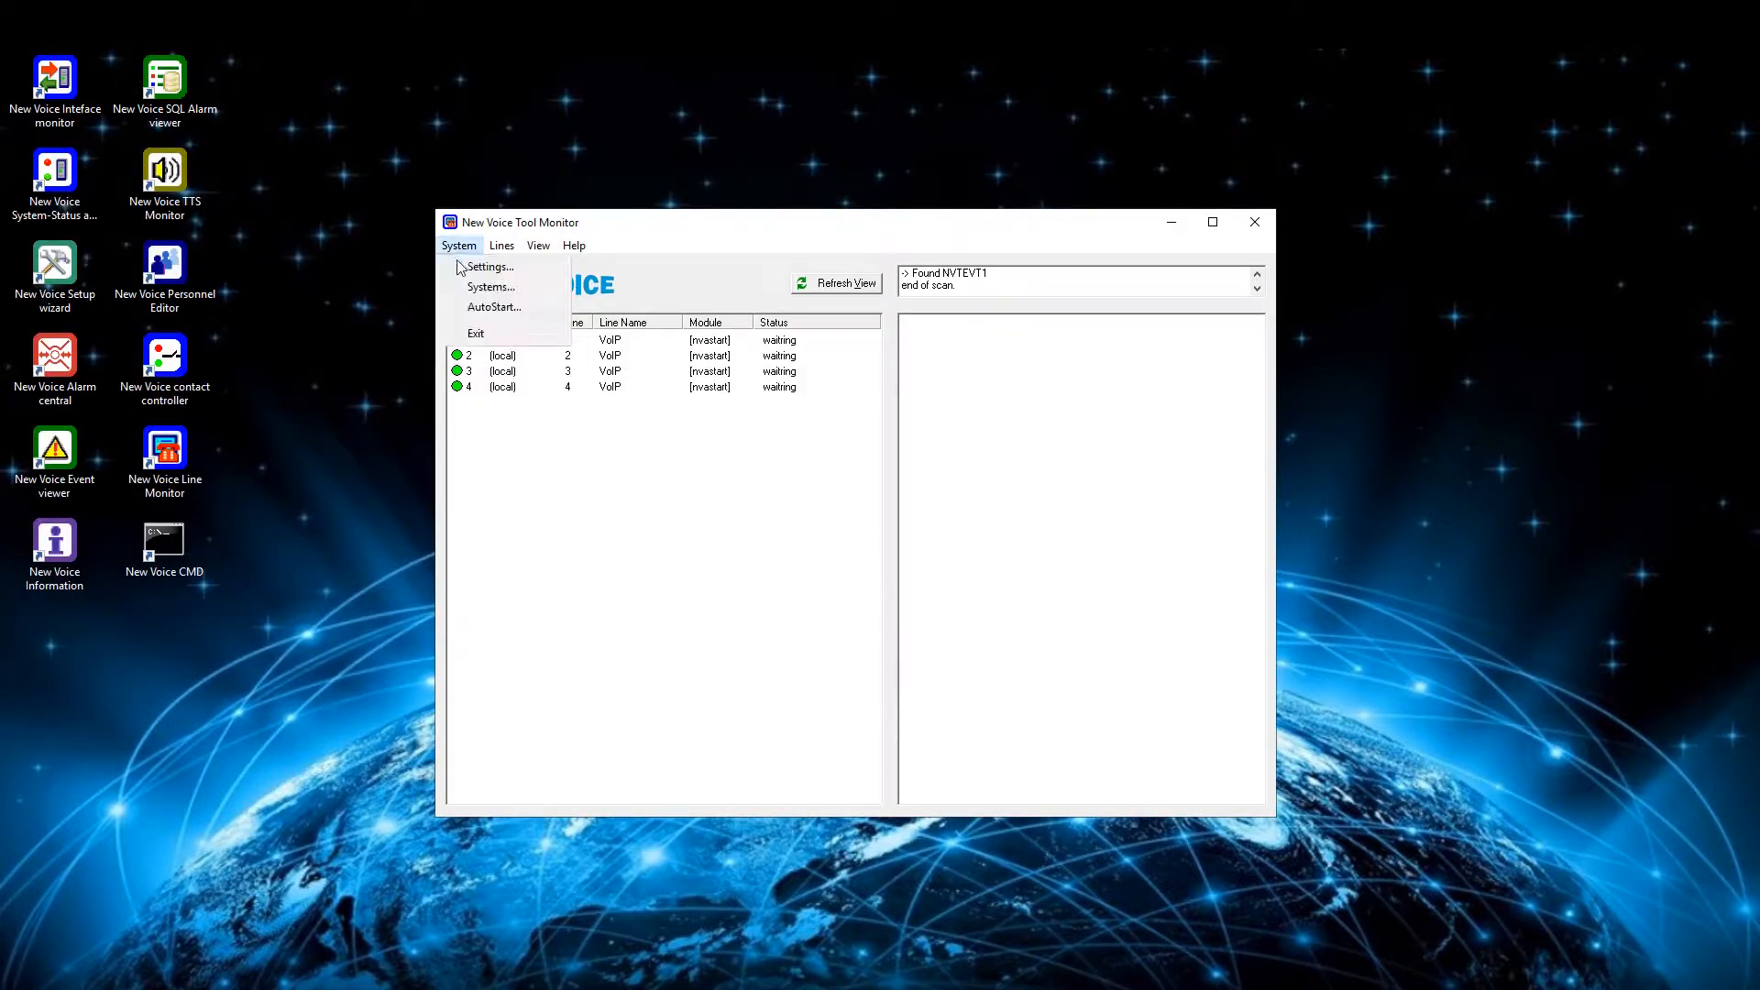
{"action": "left_click", "coordinate": [495, 308]}
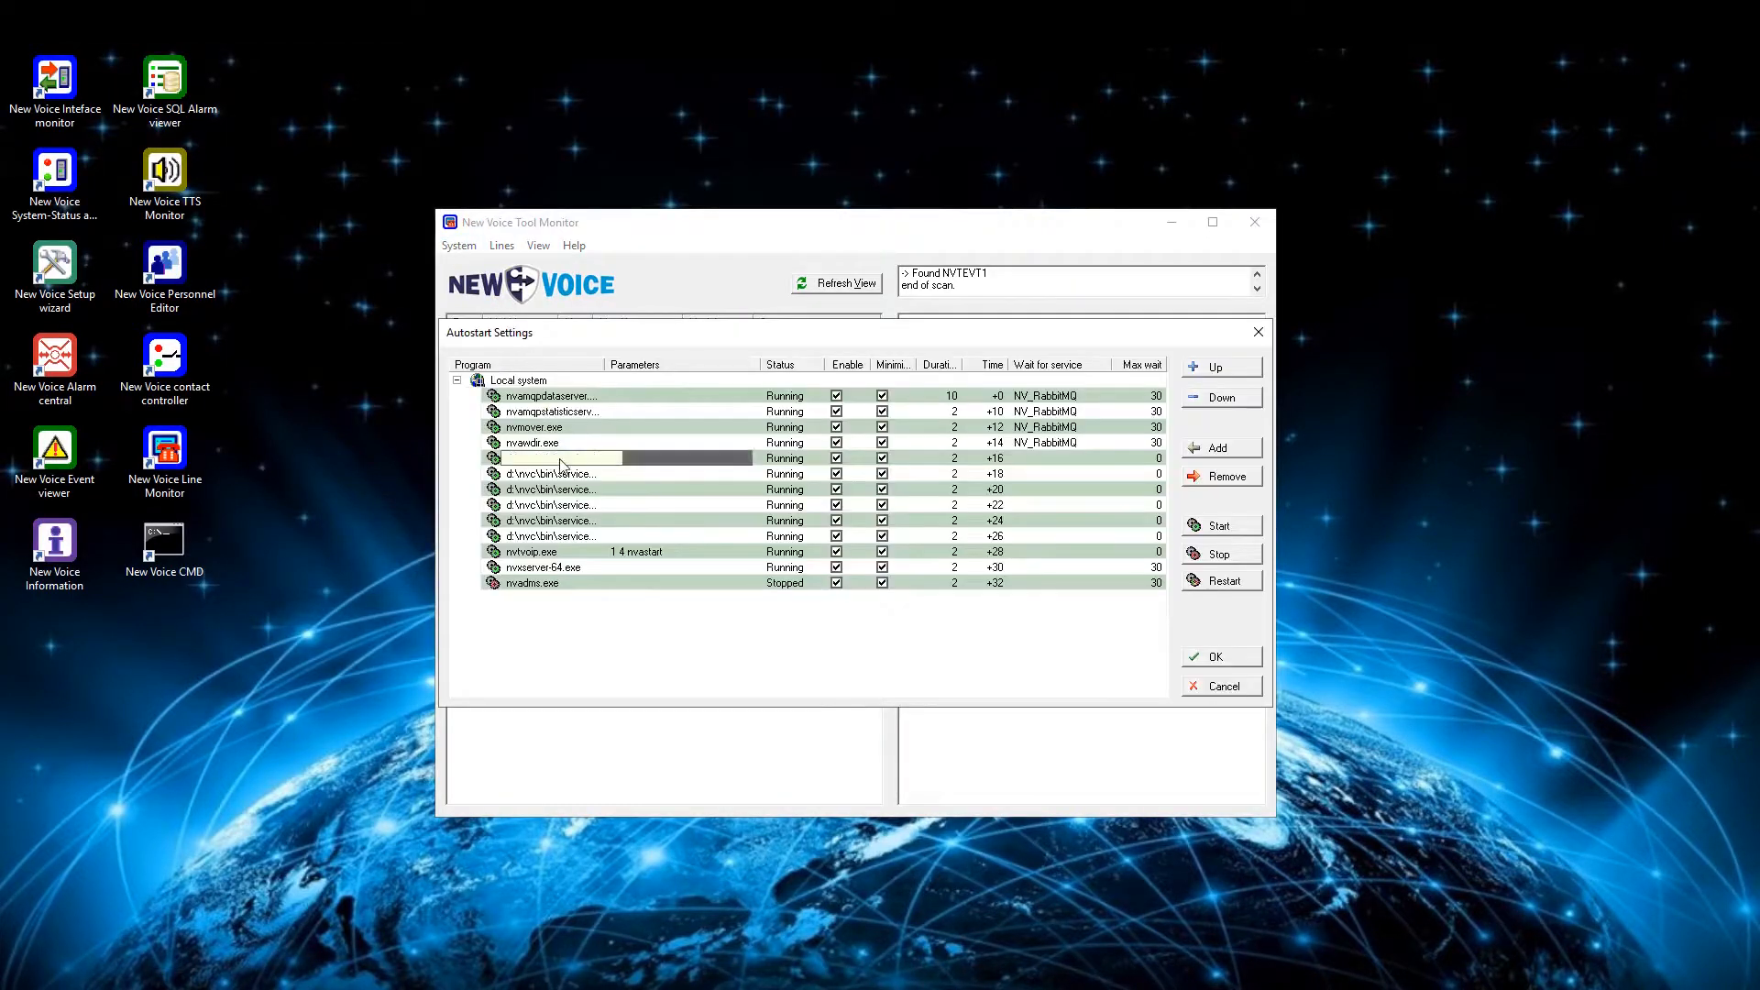
{"action": "left_click", "coordinate": [564, 585]}
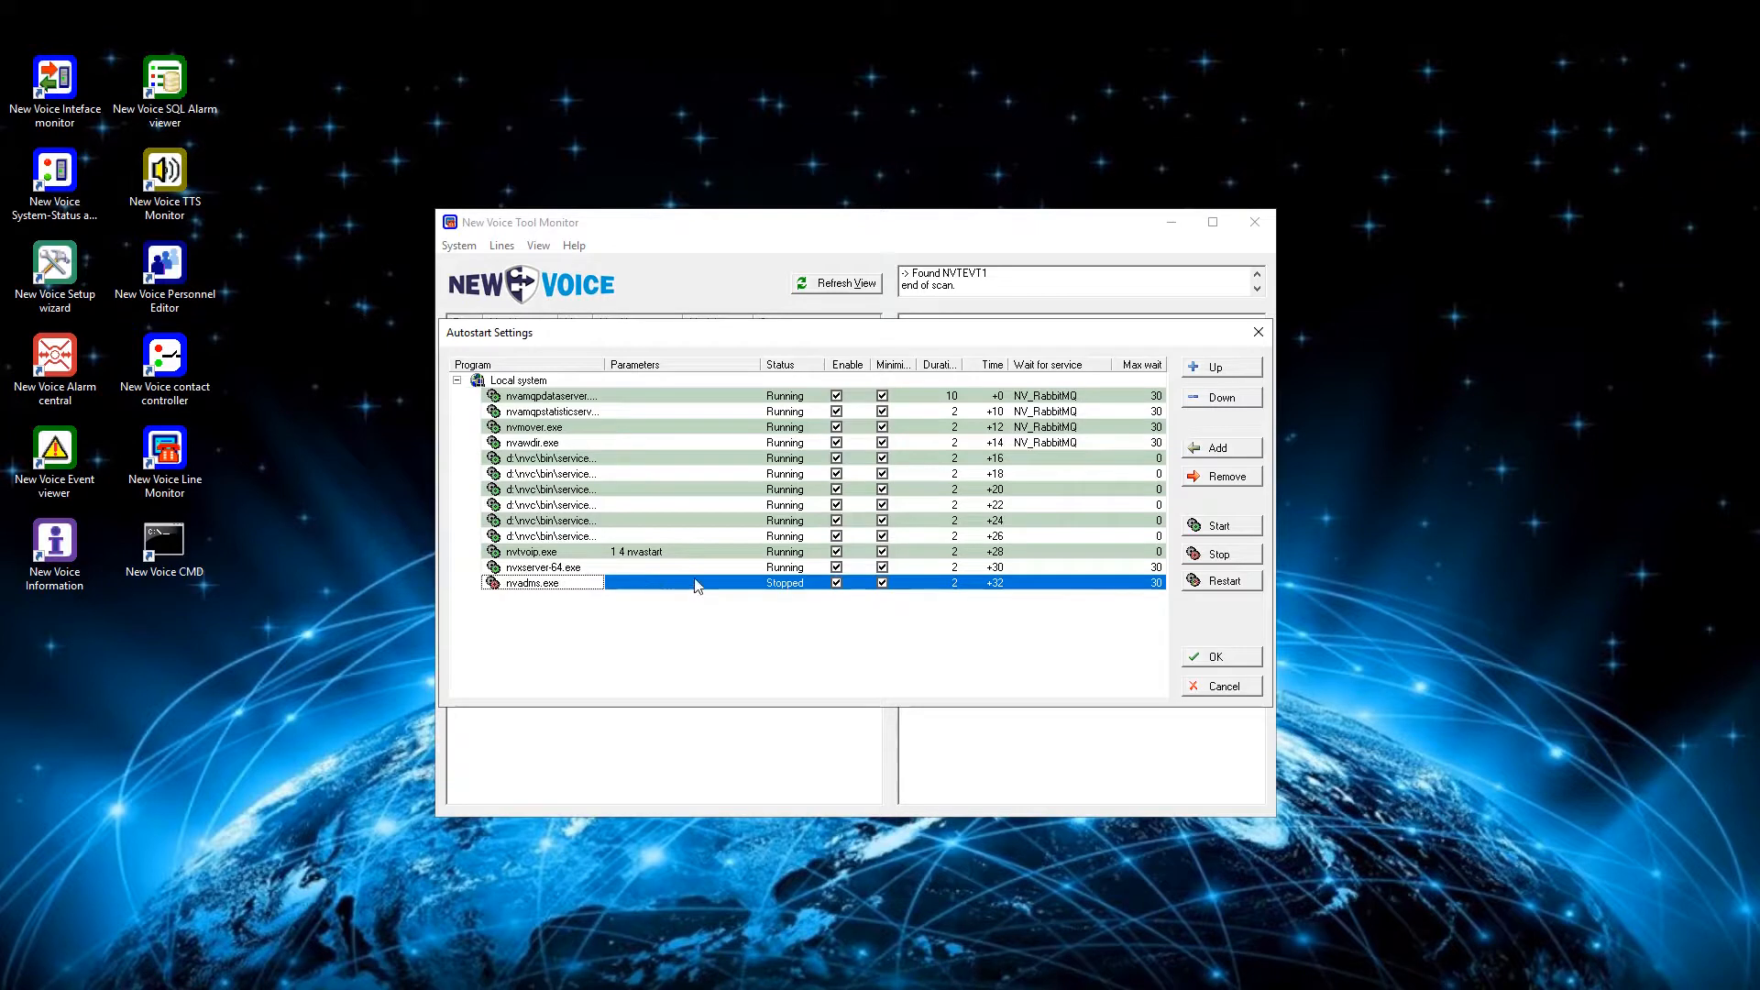
{"action": "left_click", "coordinate": [1224, 530]}
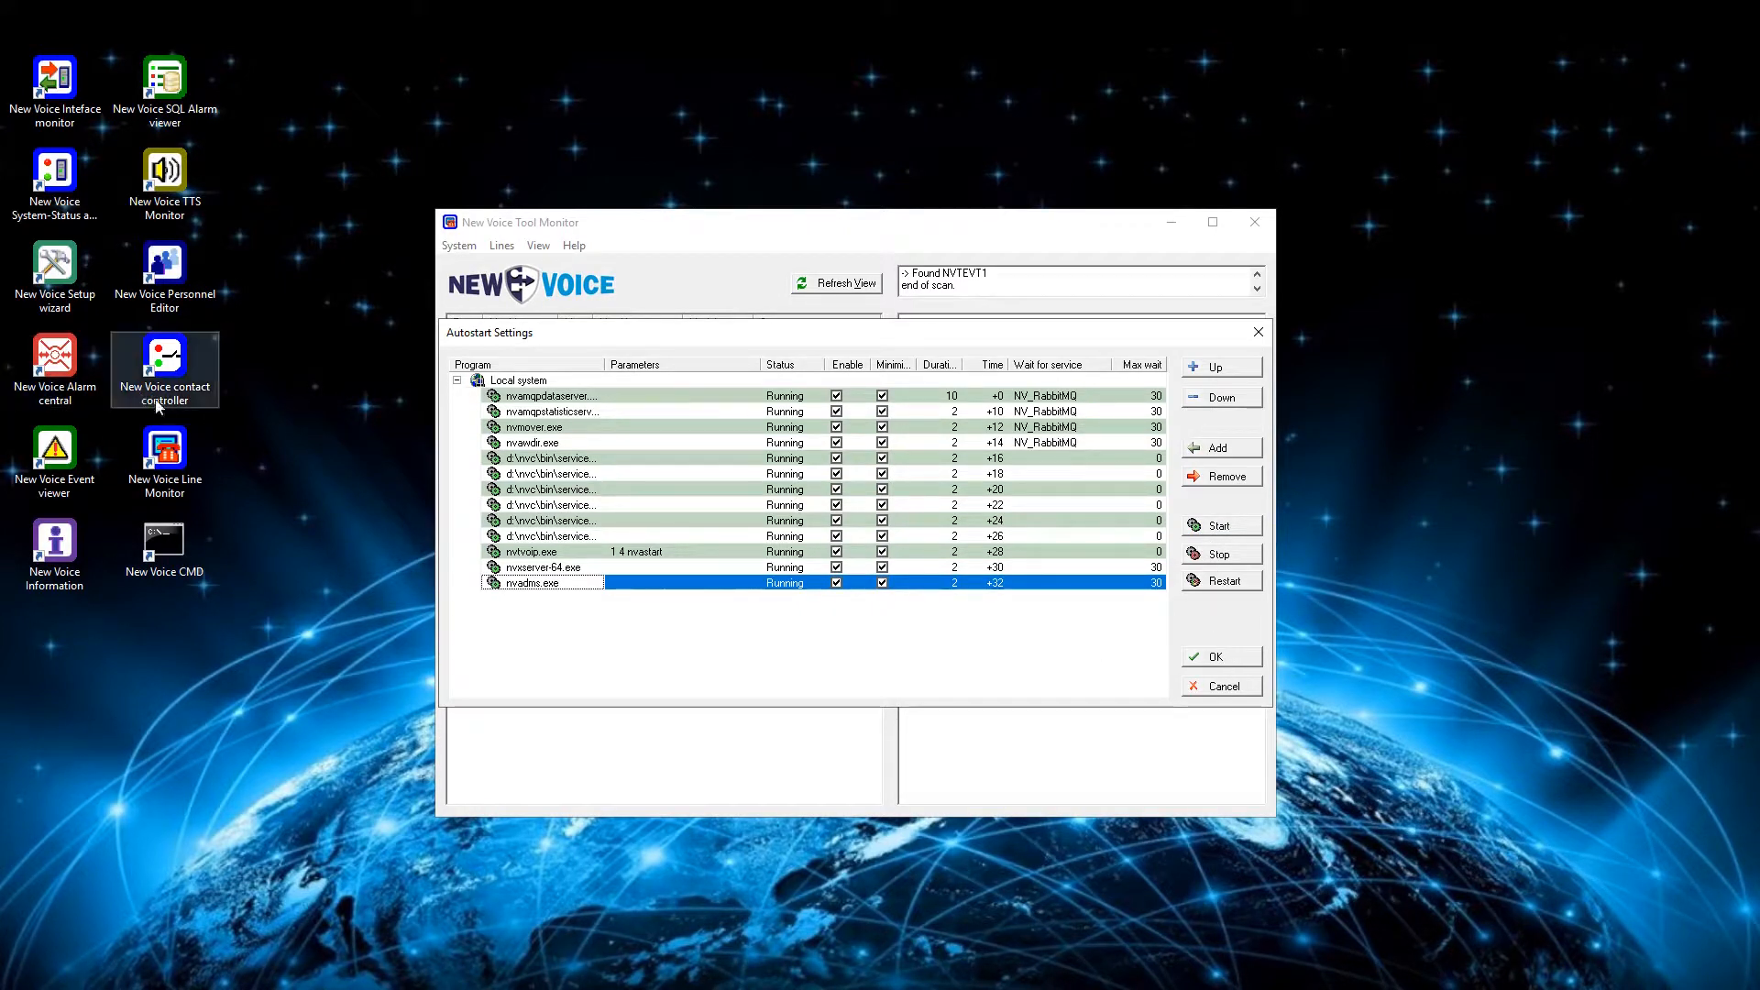
- Switch to the New Voice Interface Monitor and open the ini file of the DMLS_NVAT interface
{"action": "left_click", "coordinate": [71, 103]}
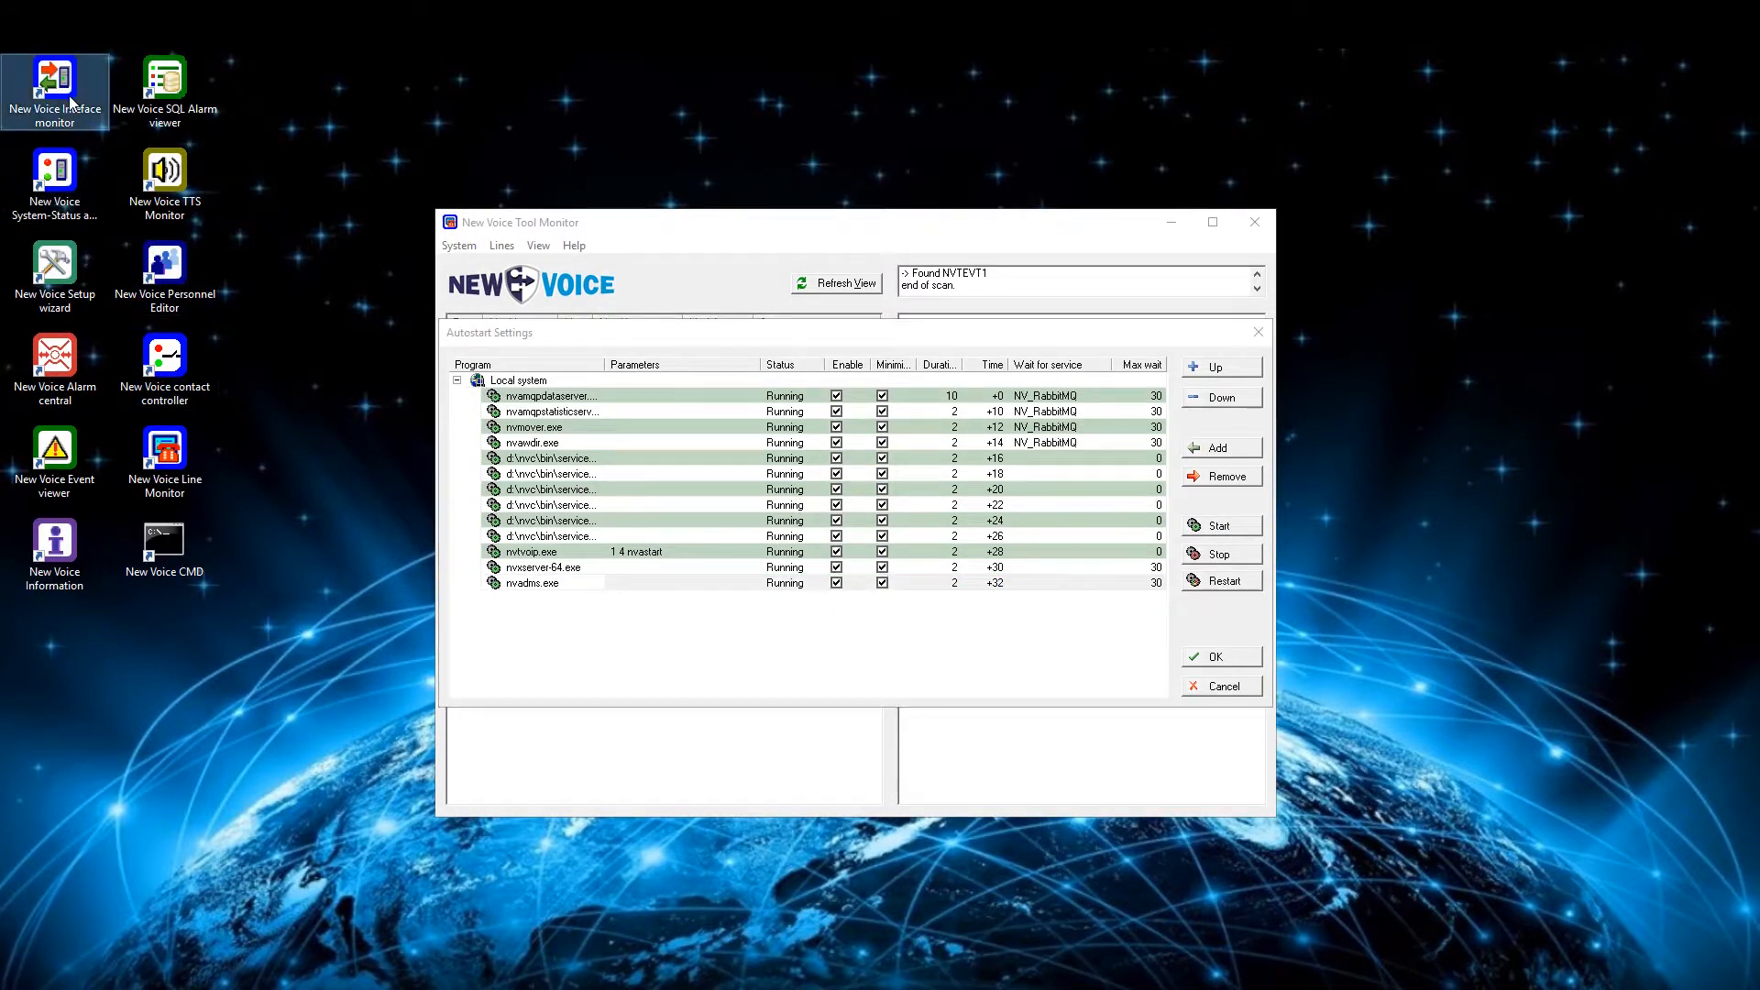
{"action": "double_click", "coordinate": [70, 102]}
{"action": "left_click", "coordinate": [964, 575]}
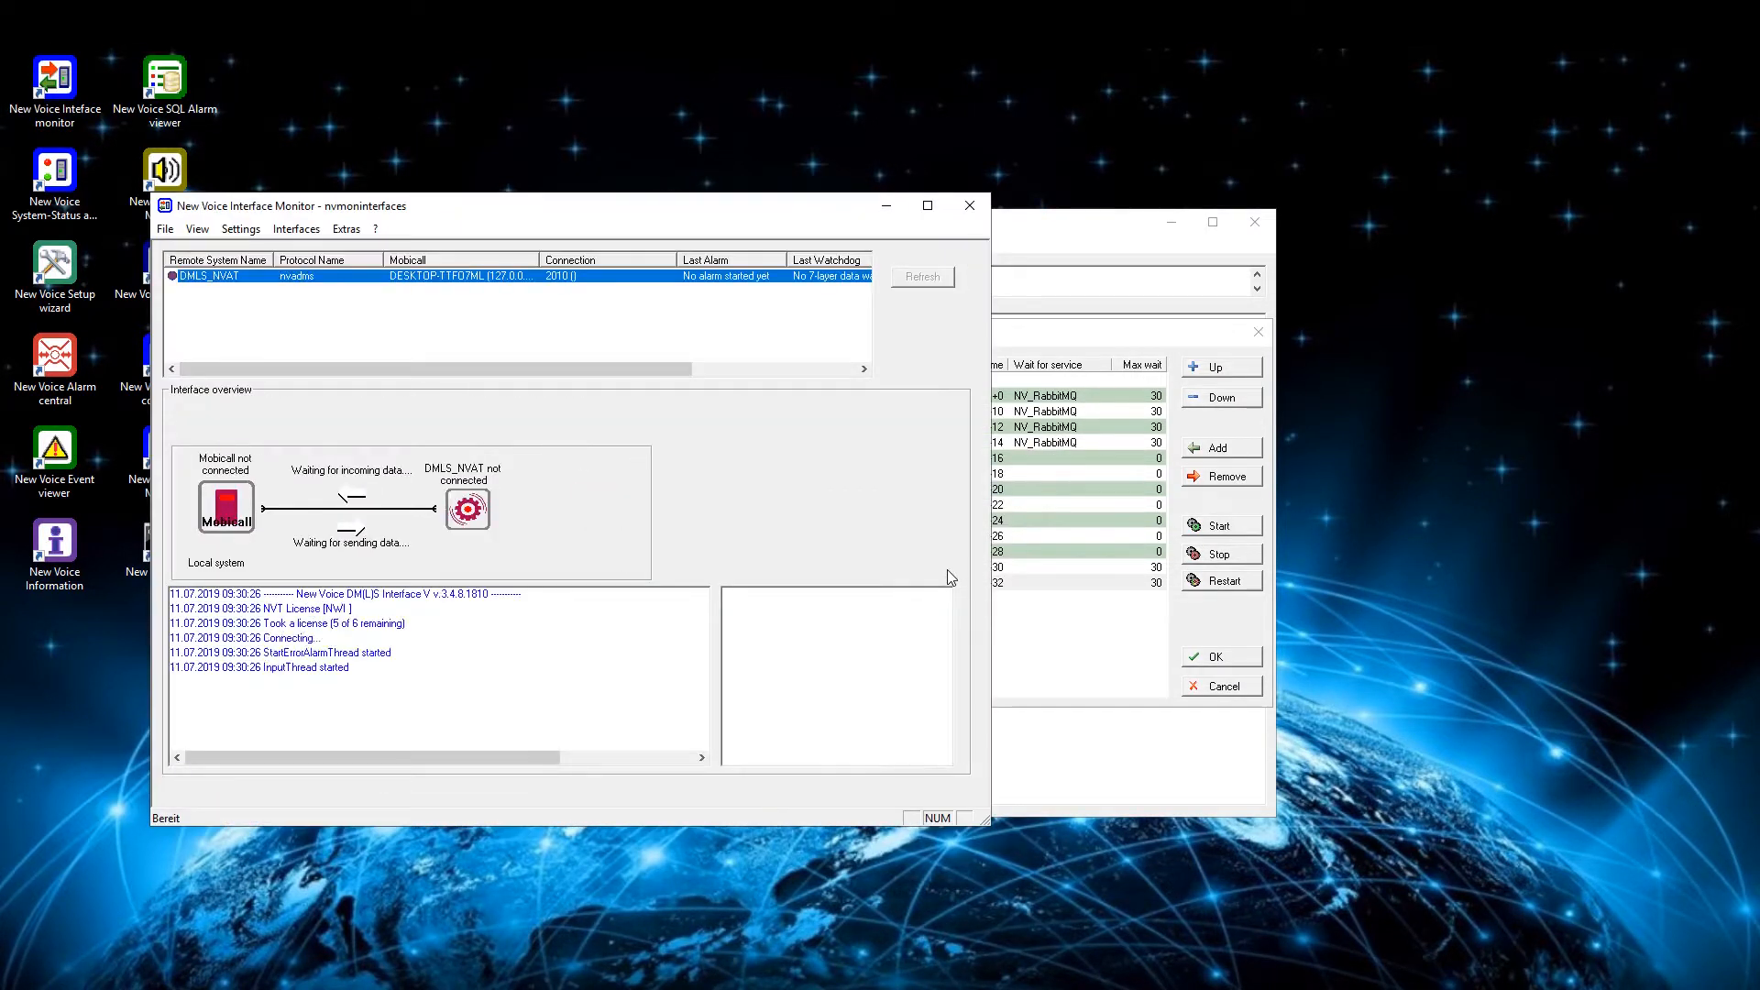
{"action": "double_click", "coordinate": [348, 279]}
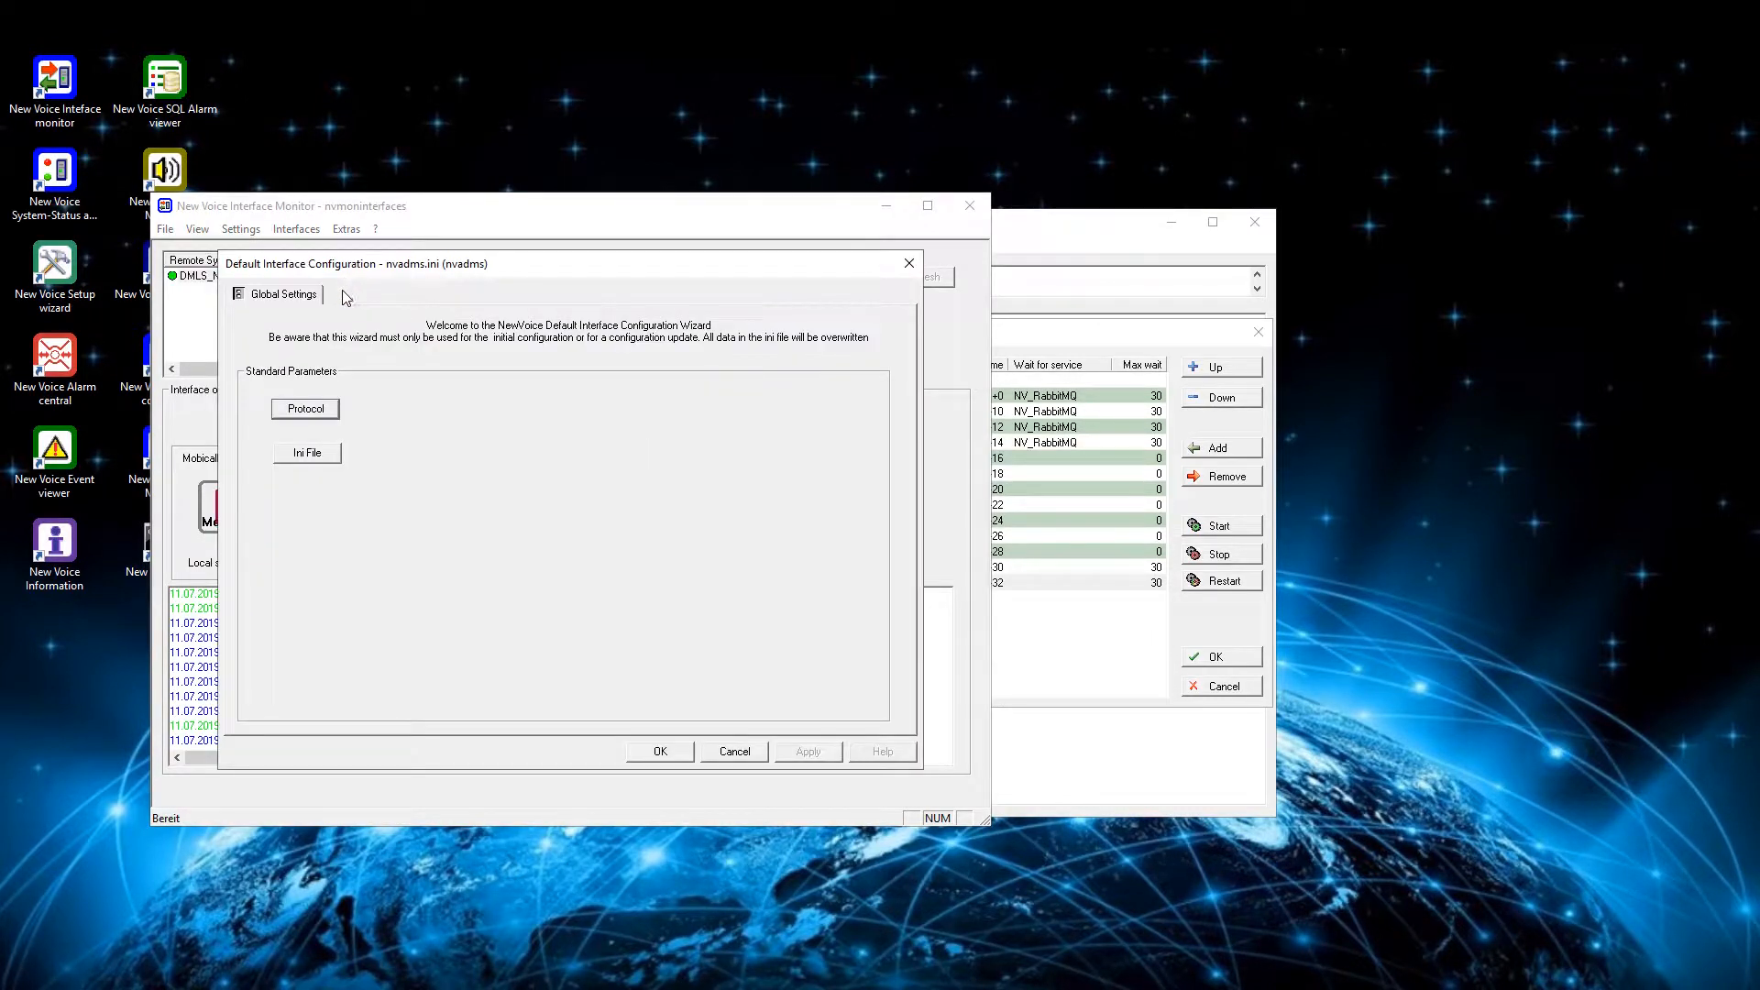
{"action": "left_click", "coordinate": [316, 459]}
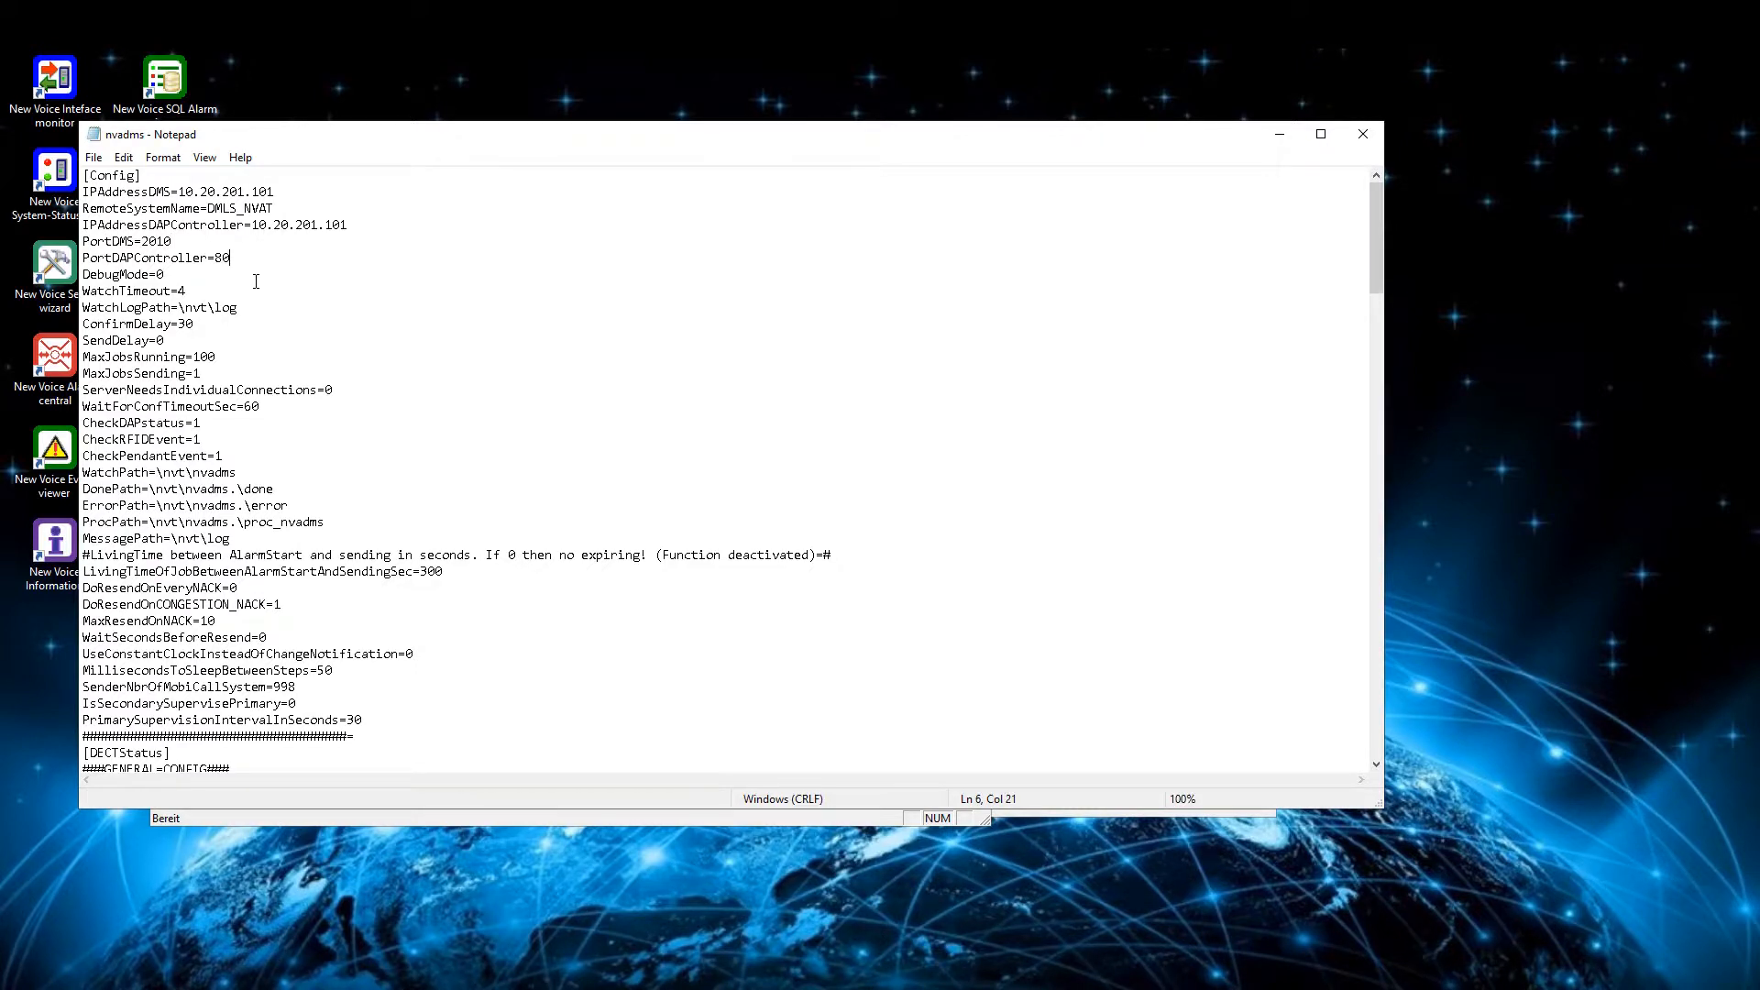
- Set SenderNbrOfMobiCallSystem to 999 in the Config section of the nvadms ini file and save it
{"action": "scroll", "coordinate": [244, 337], "scroll_direction": "down", "scroll_amount": 1}
{"action": "left_click", "coordinate": [300, 638]}
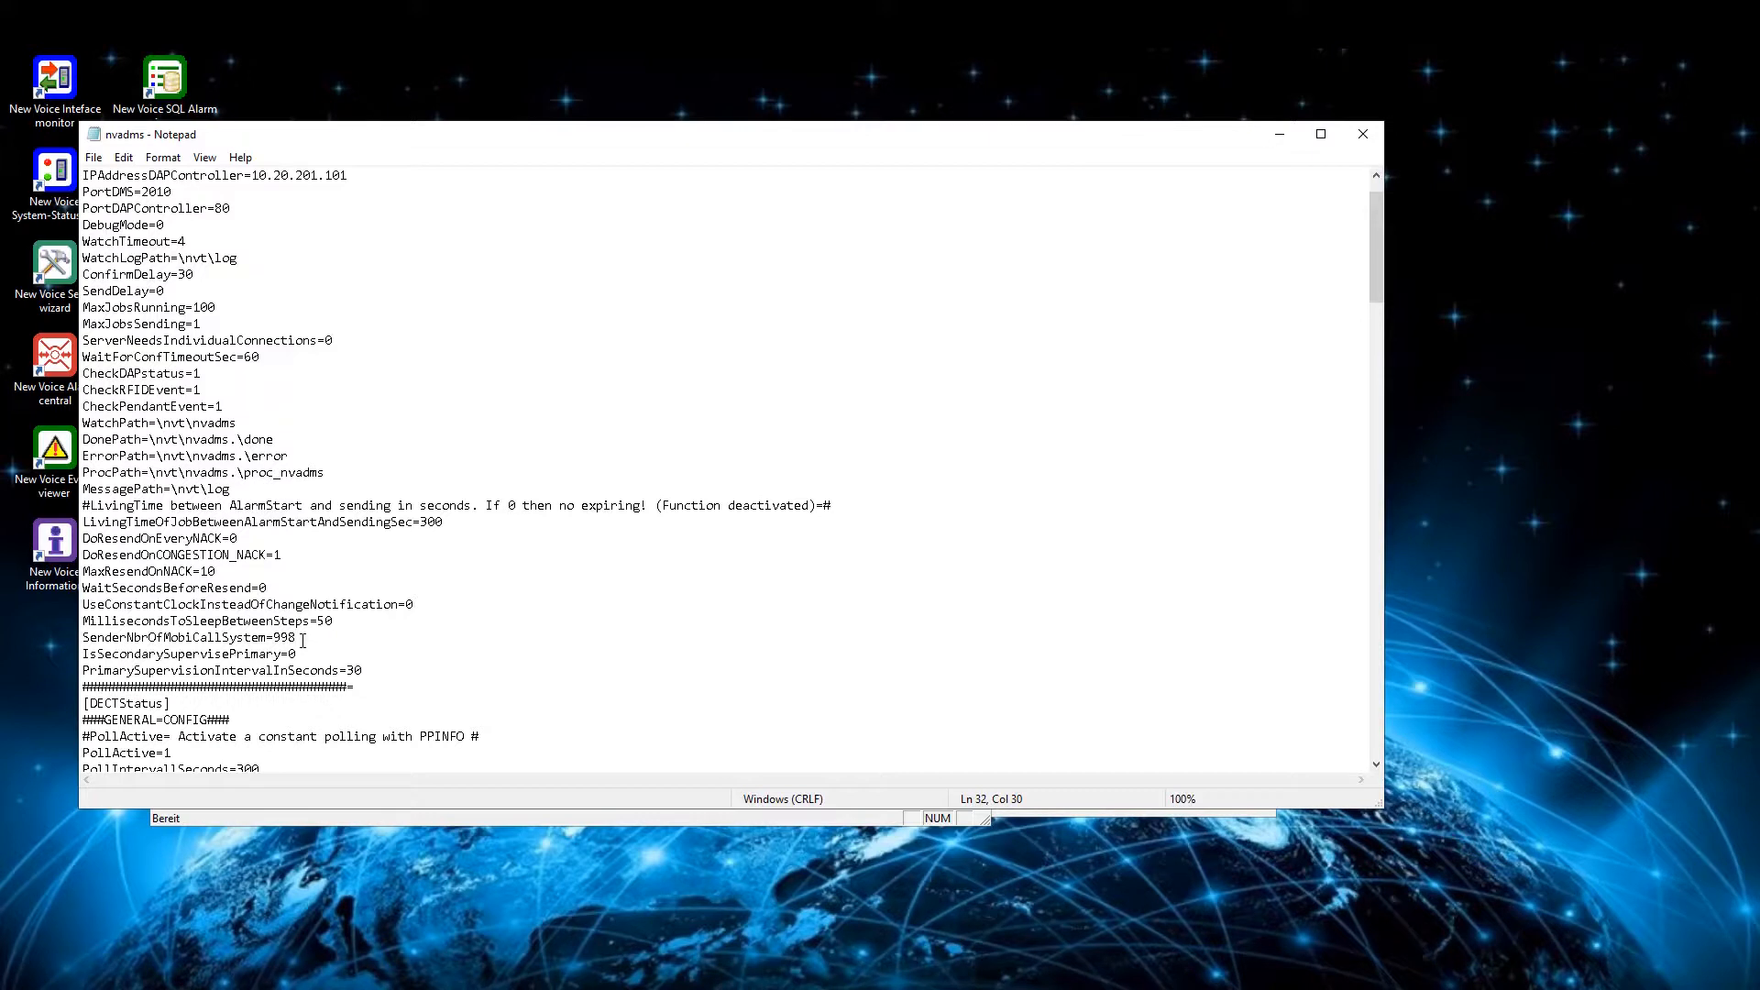
{"action": "key", "text": "BackSpace"}
{"action": "type", "text": "9"}
{"action": "left_click", "coordinate": [93, 157]}
{"action": "left_click", "coordinate": [110, 224]}
- Set NbrOfMobiCallSystem to 999 in the Incoming section, then save and close the nvadms ini file
{"action": "scroll", "coordinate": [183, 339], "scroll_direction": "down", "scroll_amount": 12}
{"action": "scroll", "coordinate": [193, 530], "scroll_direction": "down", "scroll_amount": 14}
{"action": "scroll", "coordinate": [188, 576], "scroll_direction": "down", "scroll_amount": 6}
{"action": "left_click", "coordinate": [258, 585]}
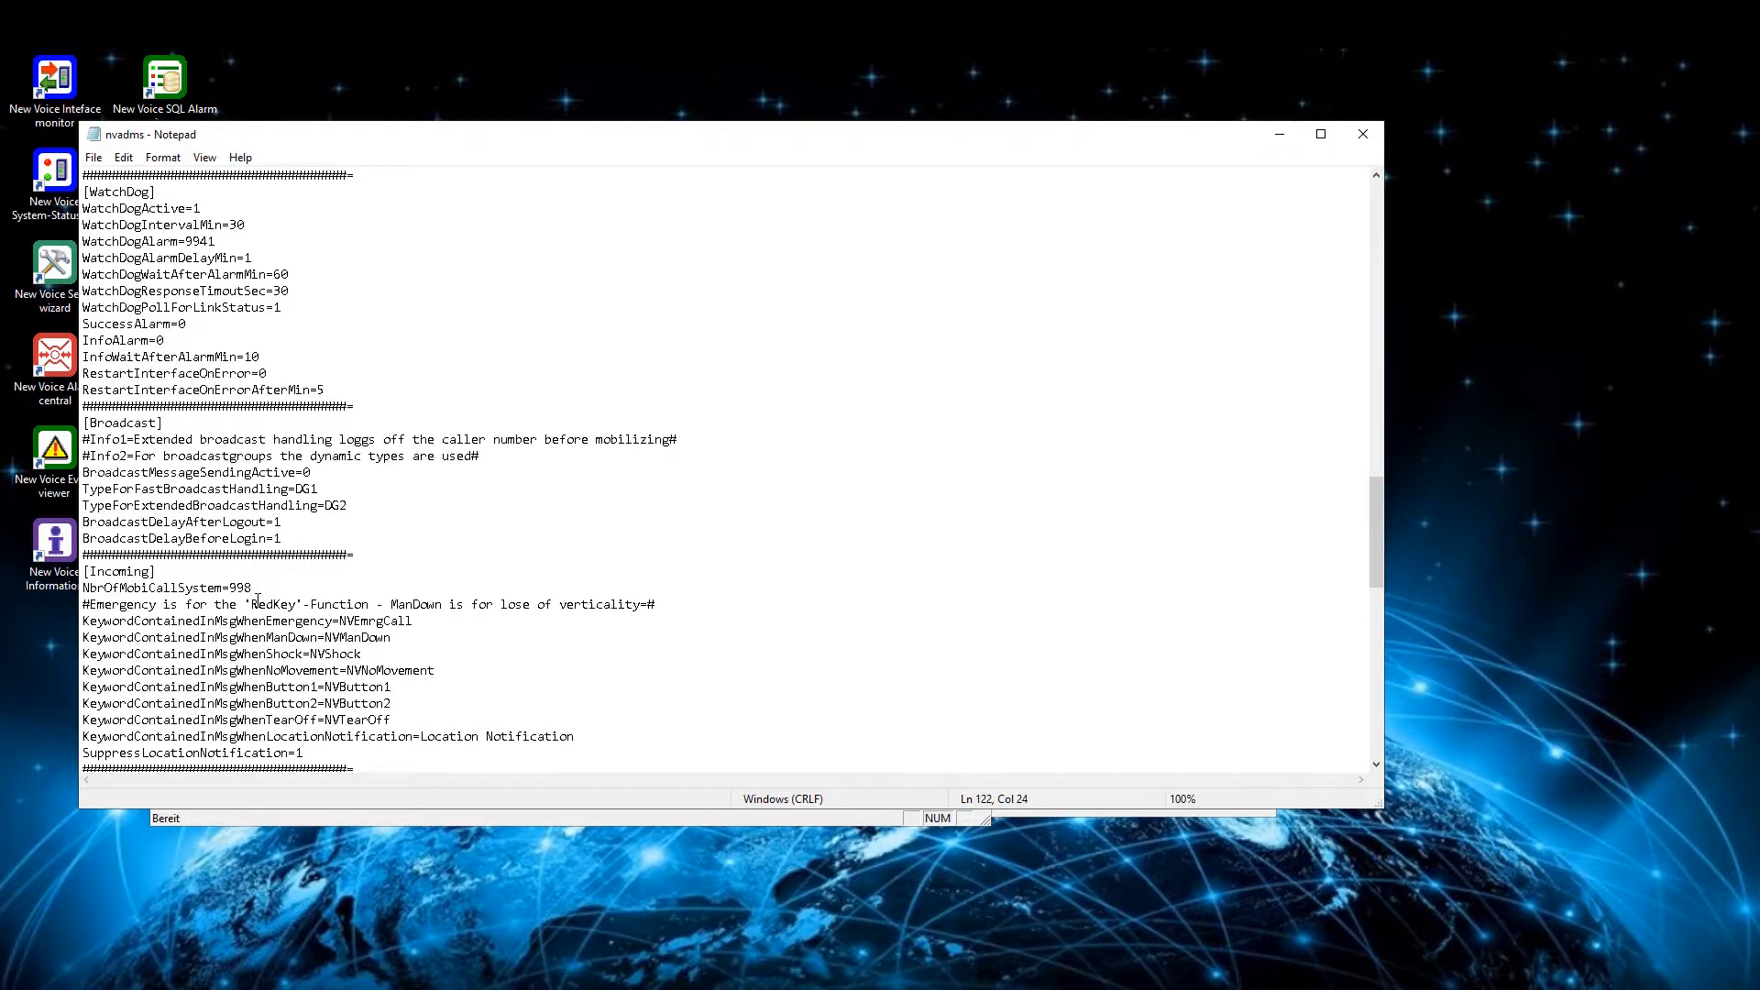
{"action": "key", "text": "BackSpace"}
{"action": "type", "text": "9"}
{"action": "left_click", "coordinate": [93, 157]}
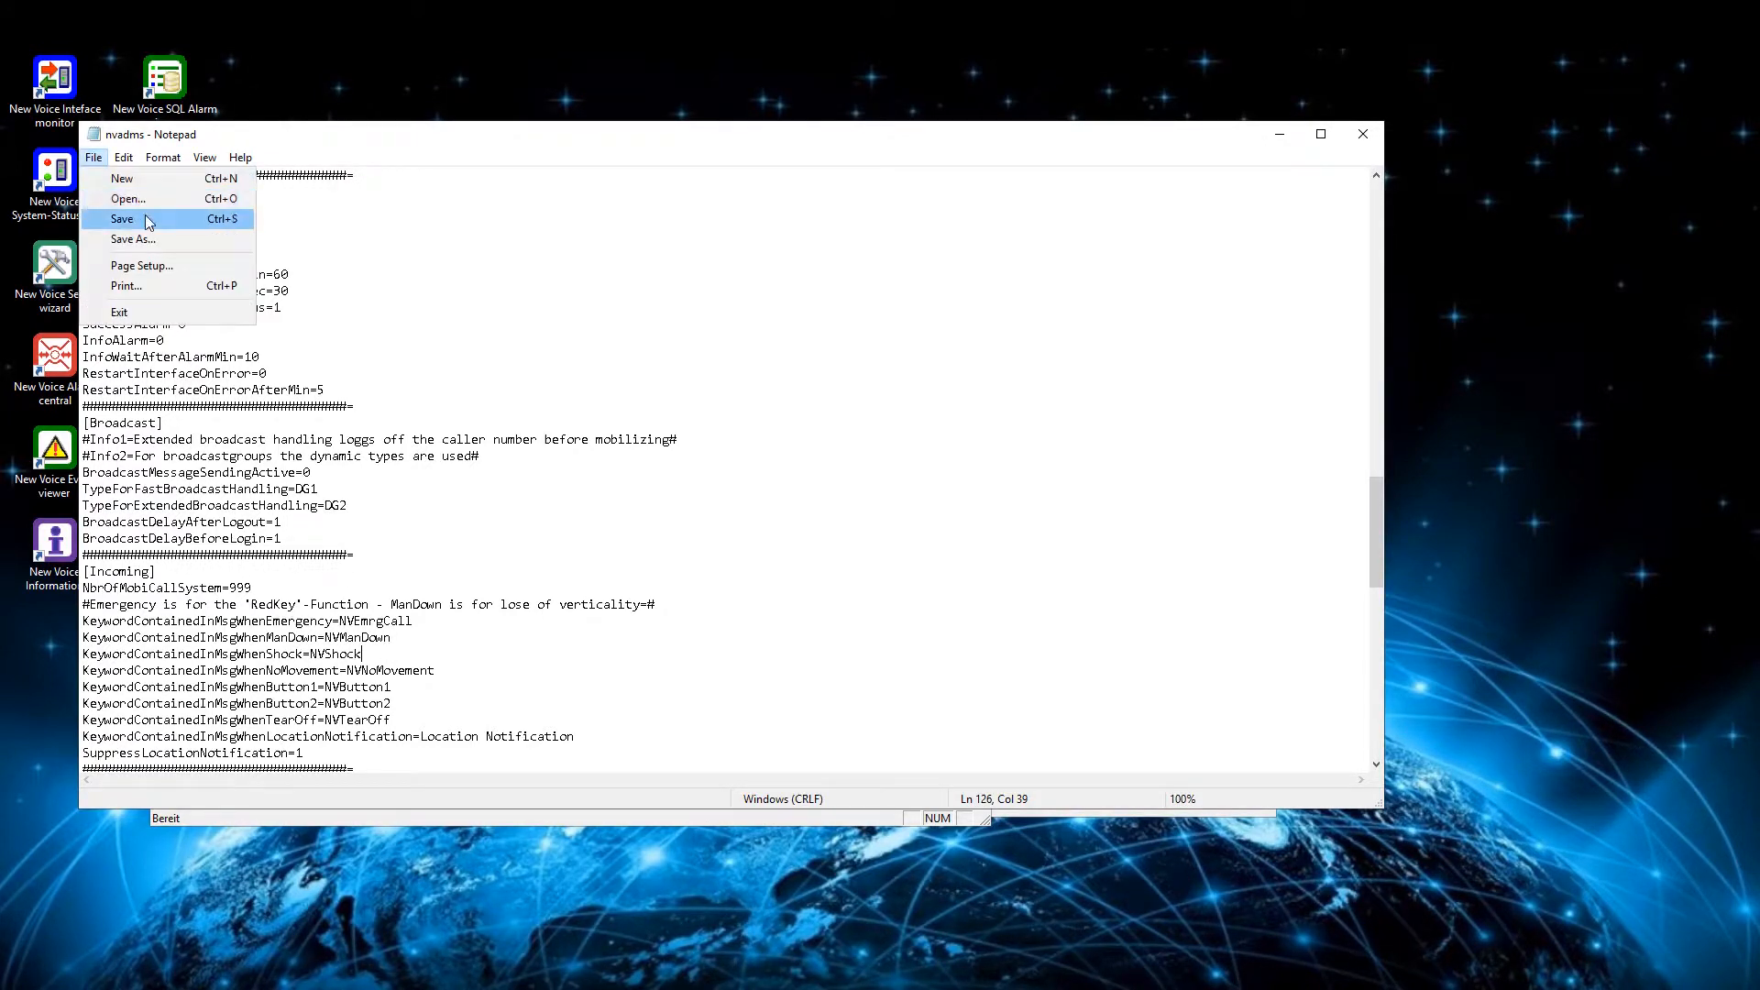
{"action": "left_click", "coordinate": [149, 224]}
{"action": "left_click", "coordinate": [1363, 134]}
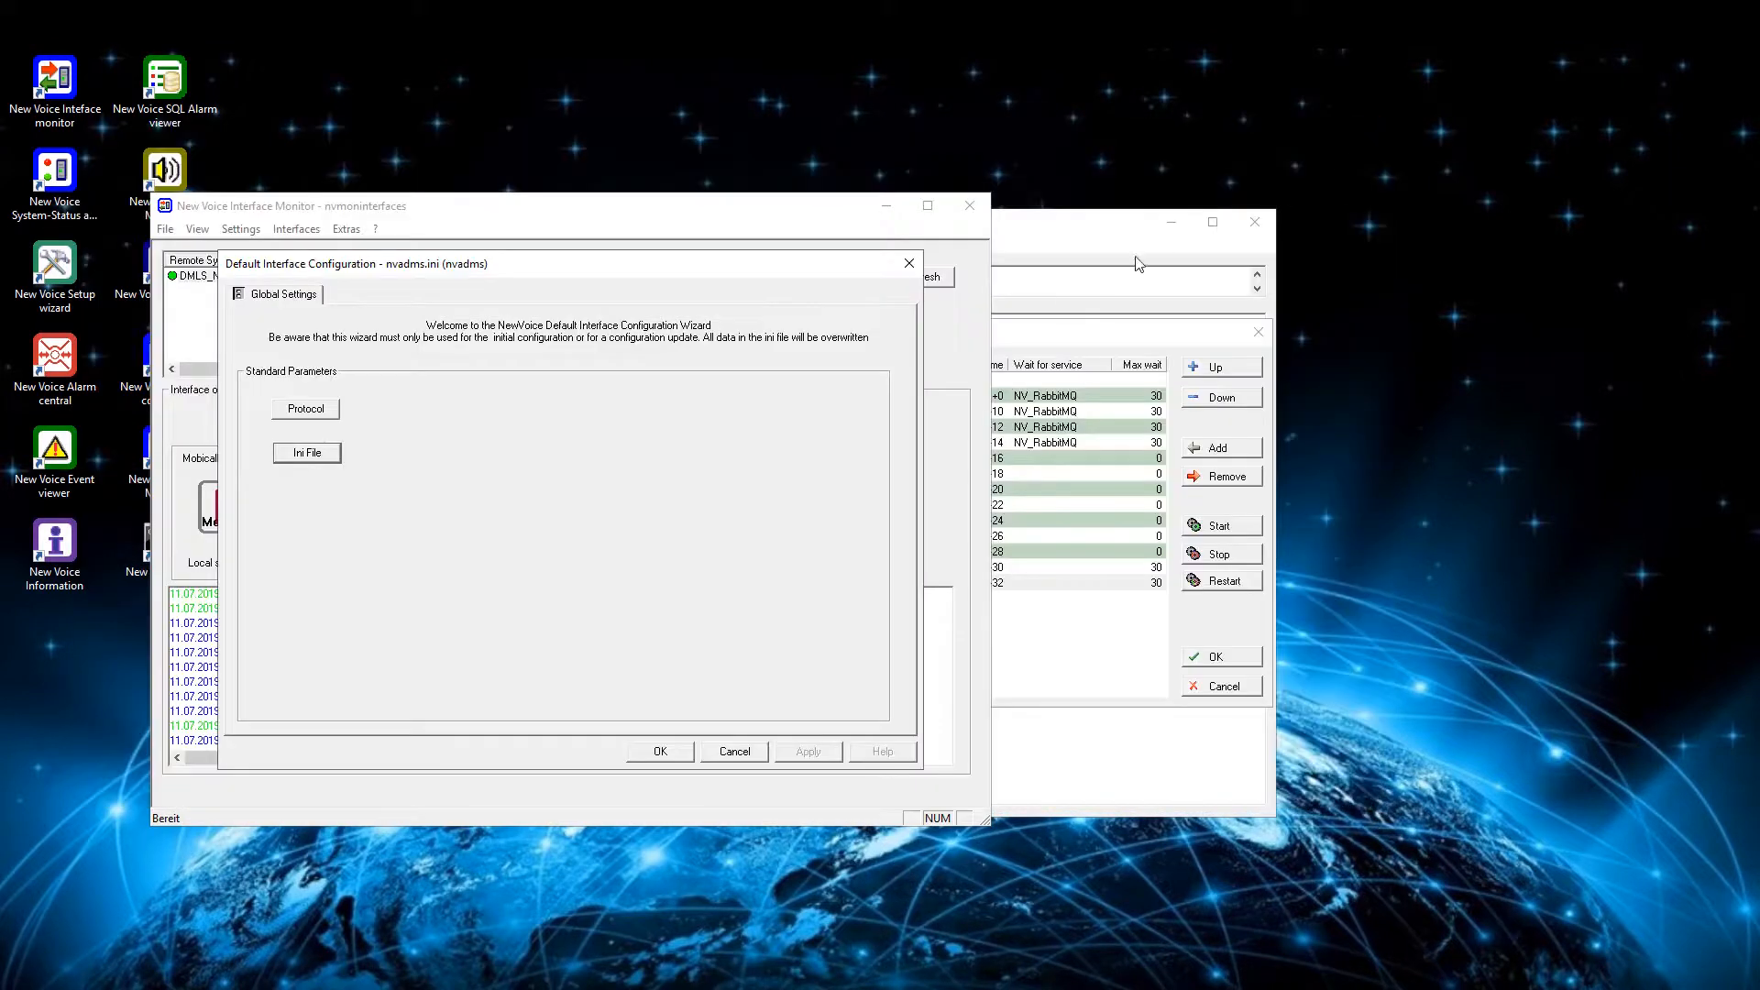
- Restart nvadms.exe in the autostart settings, then close the interface configuration and check the DMLS_NVAT log for its registration
{"action": "left_click", "coordinate": [1070, 355]}
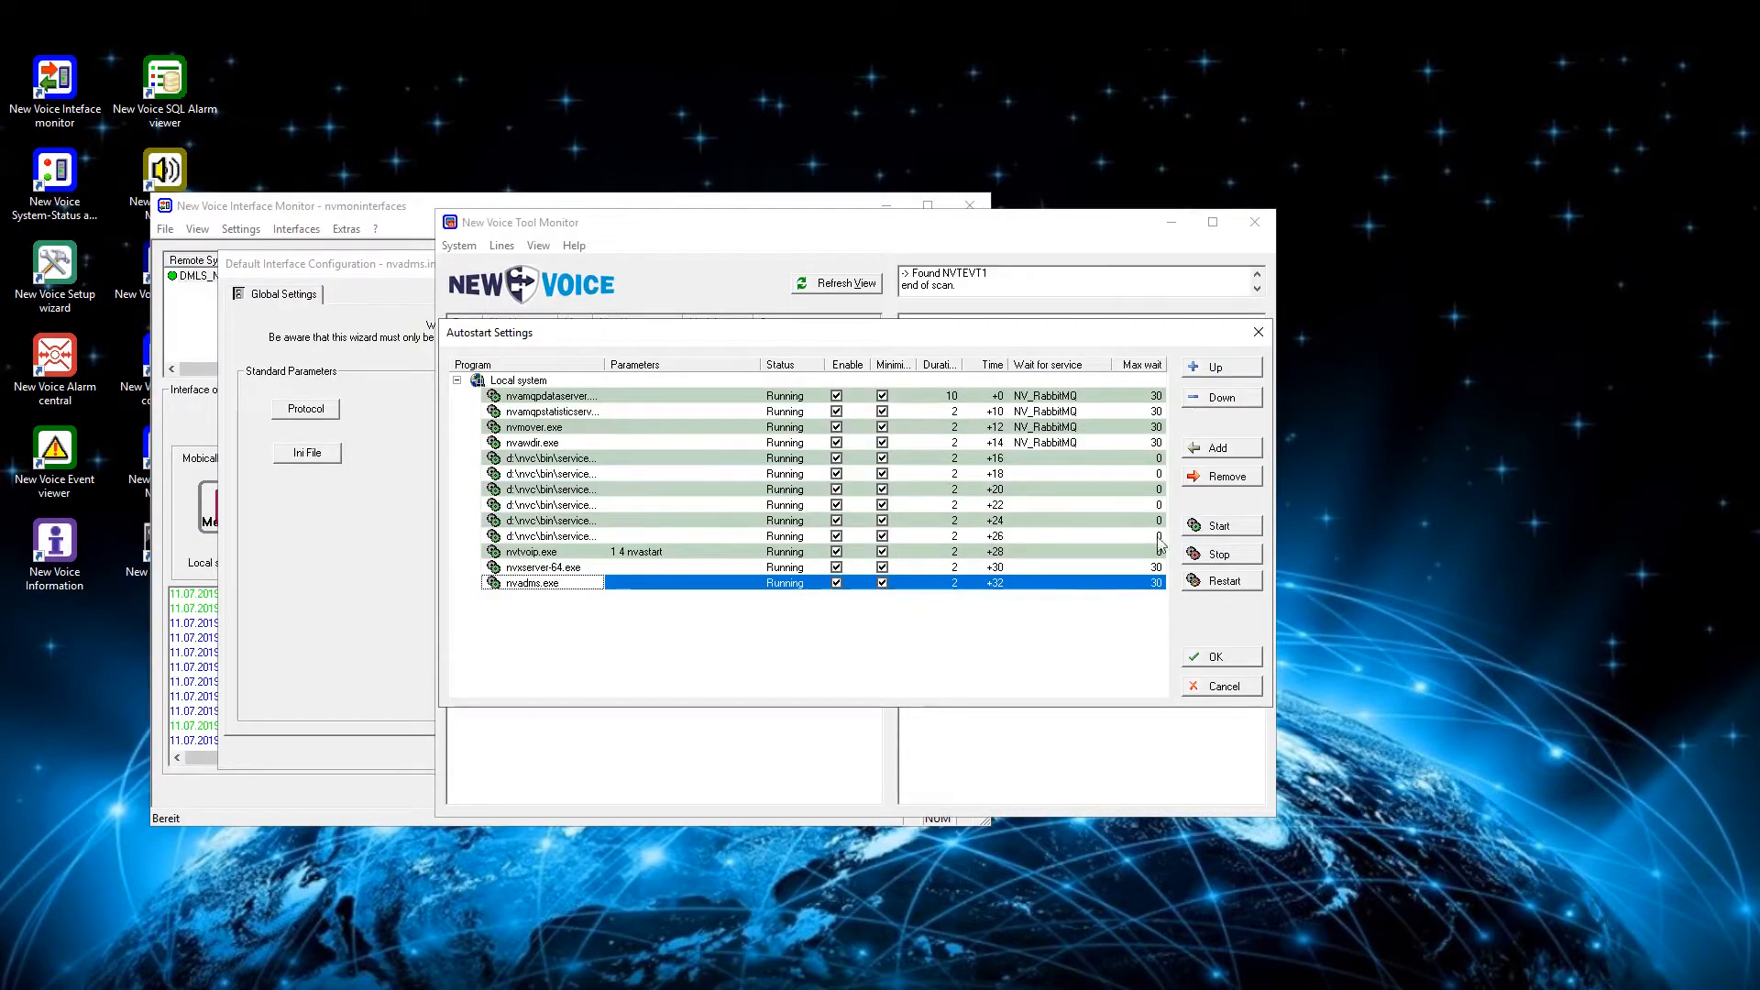
{"action": "left_click", "coordinate": [1222, 583]}
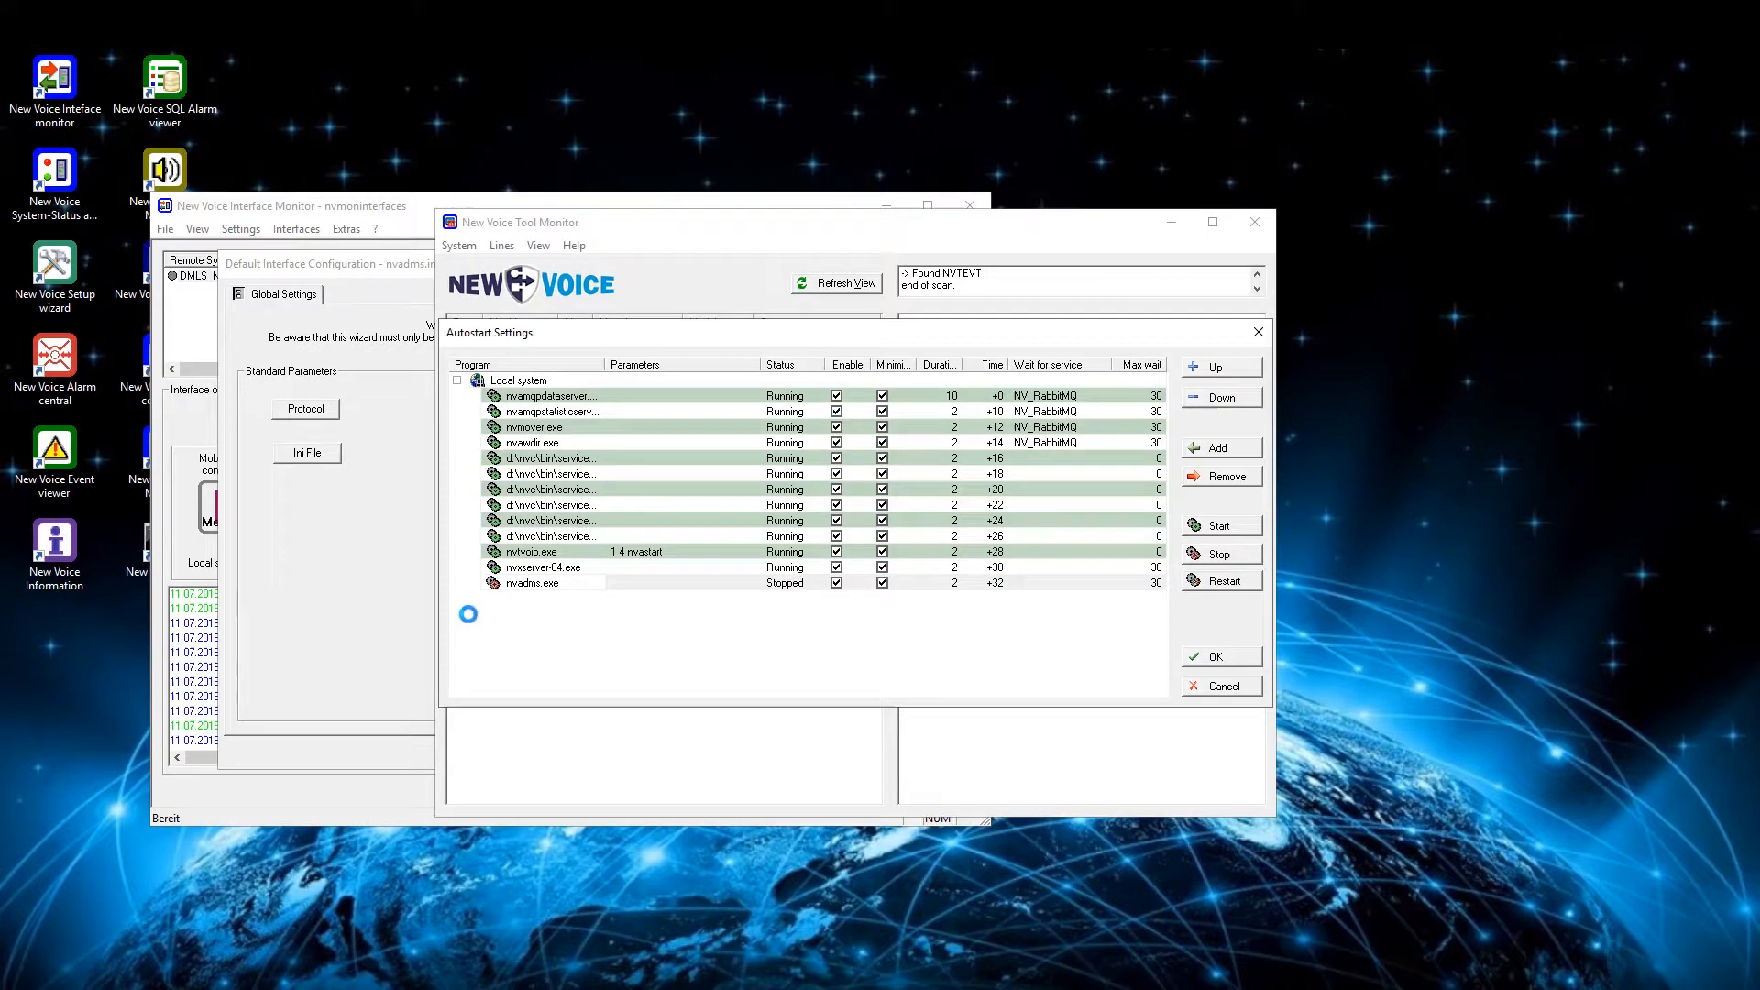
{"action": "left_click", "coordinate": [328, 603]}
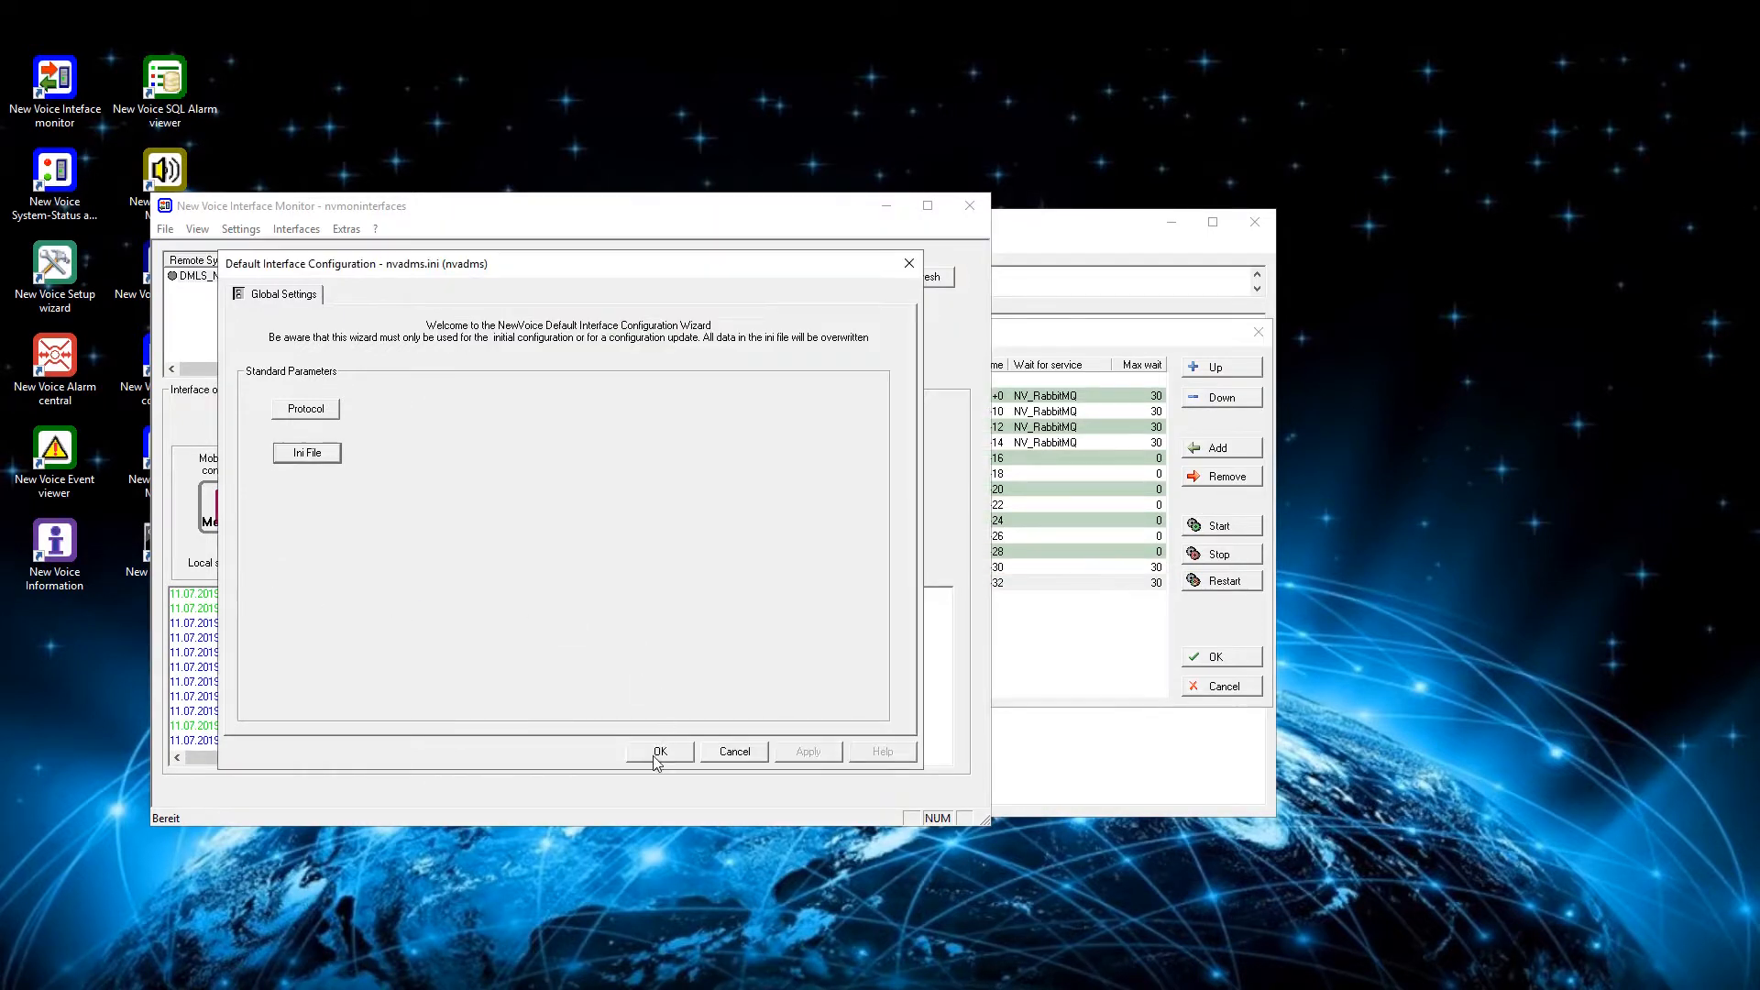
{"action": "left_click", "coordinate": [656, 755]}
{"action": "left_click", "coordinate": [711, 562]}
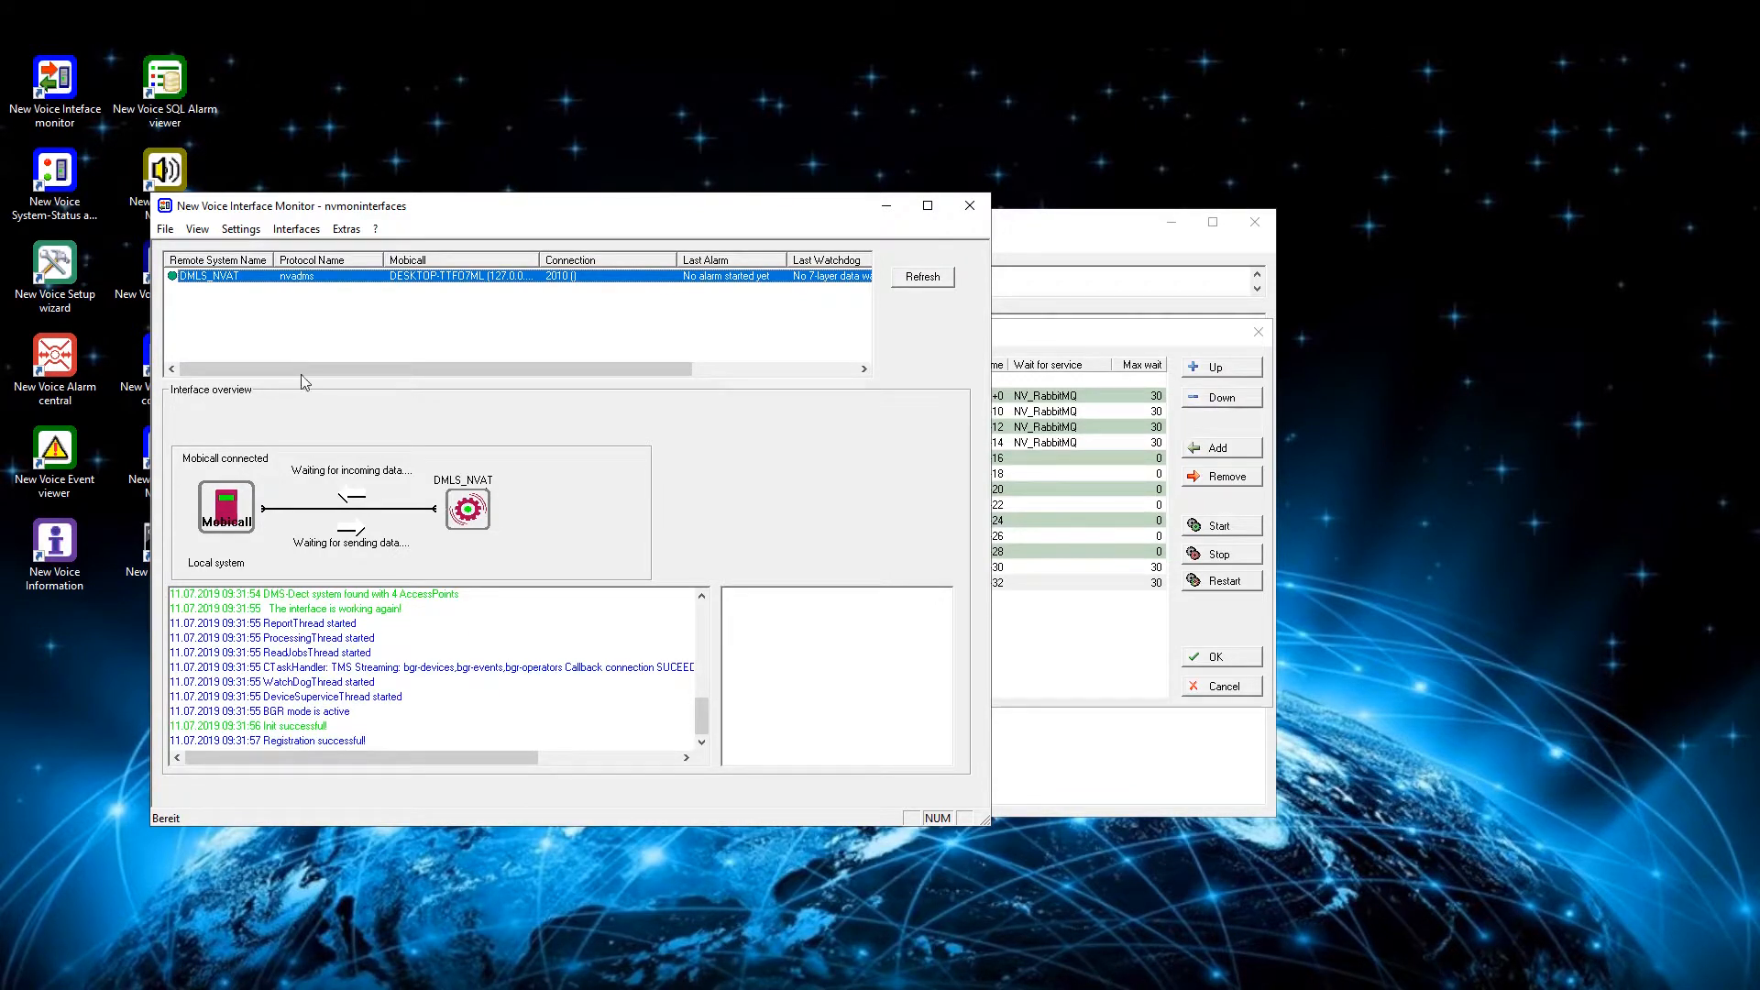
{"action": "left_click", "coordinate": [303, 740]}
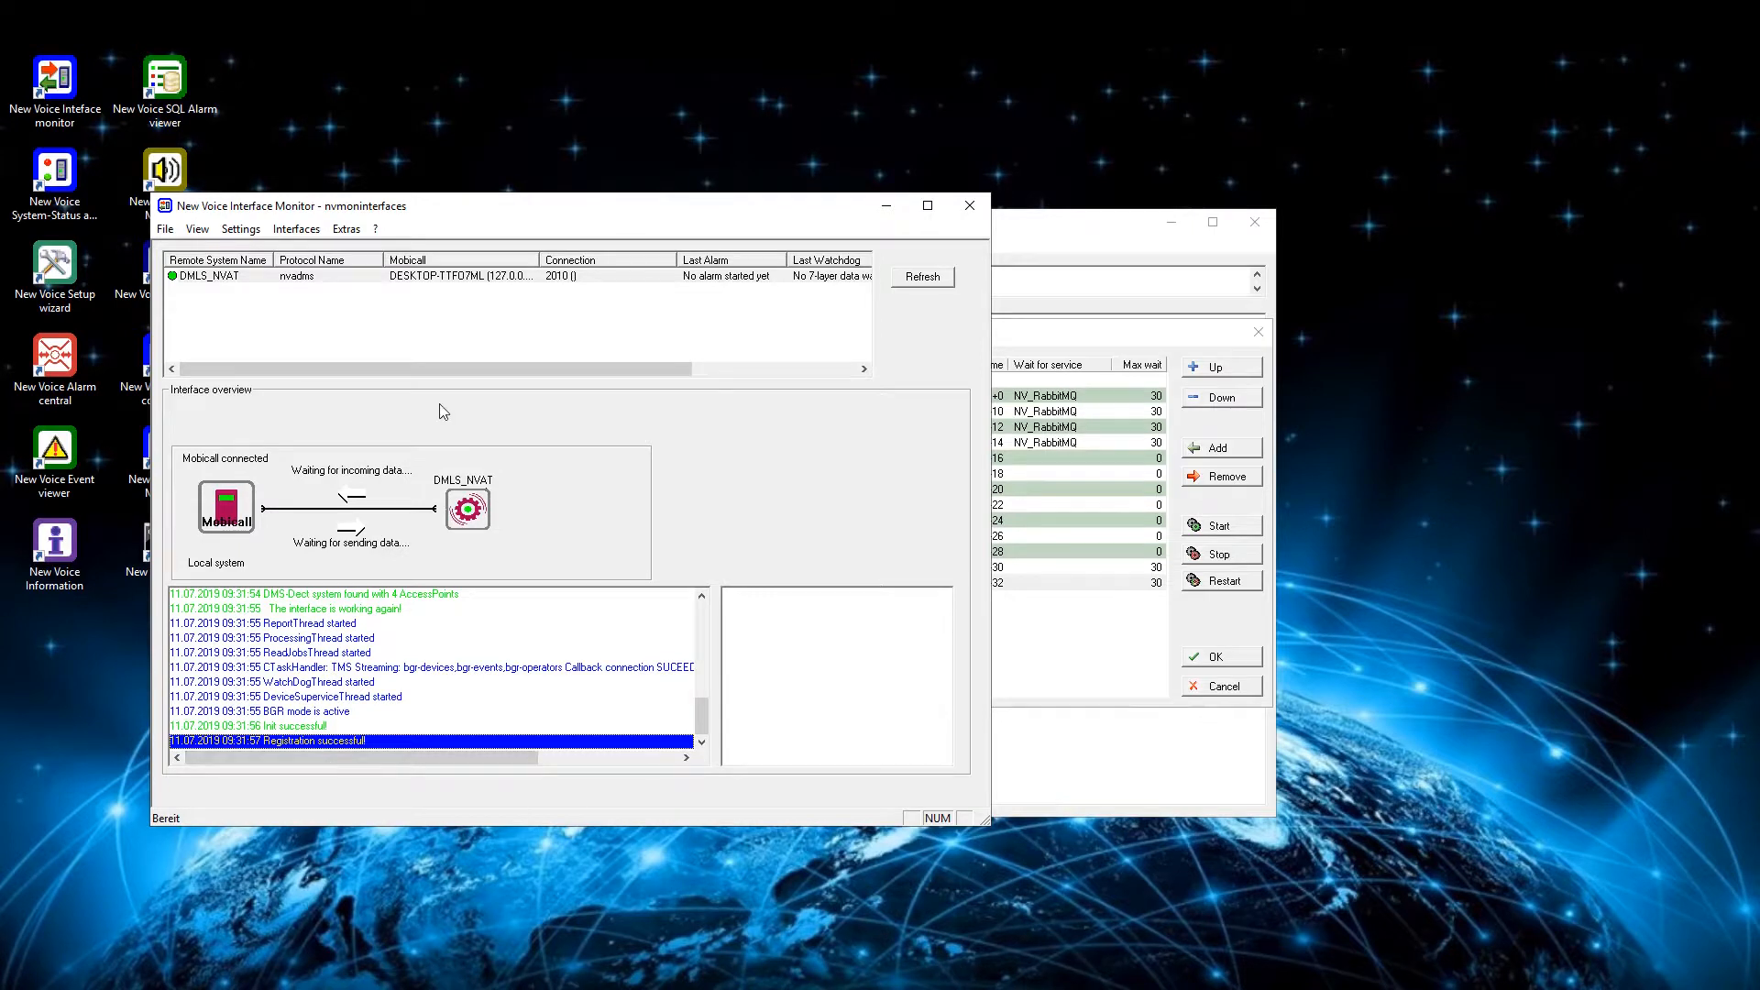
- Switch to the New Voice Personnel Editor and begin a new person entry named "test DMLS 523"
{"action": "left_click_drag", "start_coordinate": [302, 208], "coordinate": [352, 199]}
{"action": "double_click", "coordinate": [165, 275]}
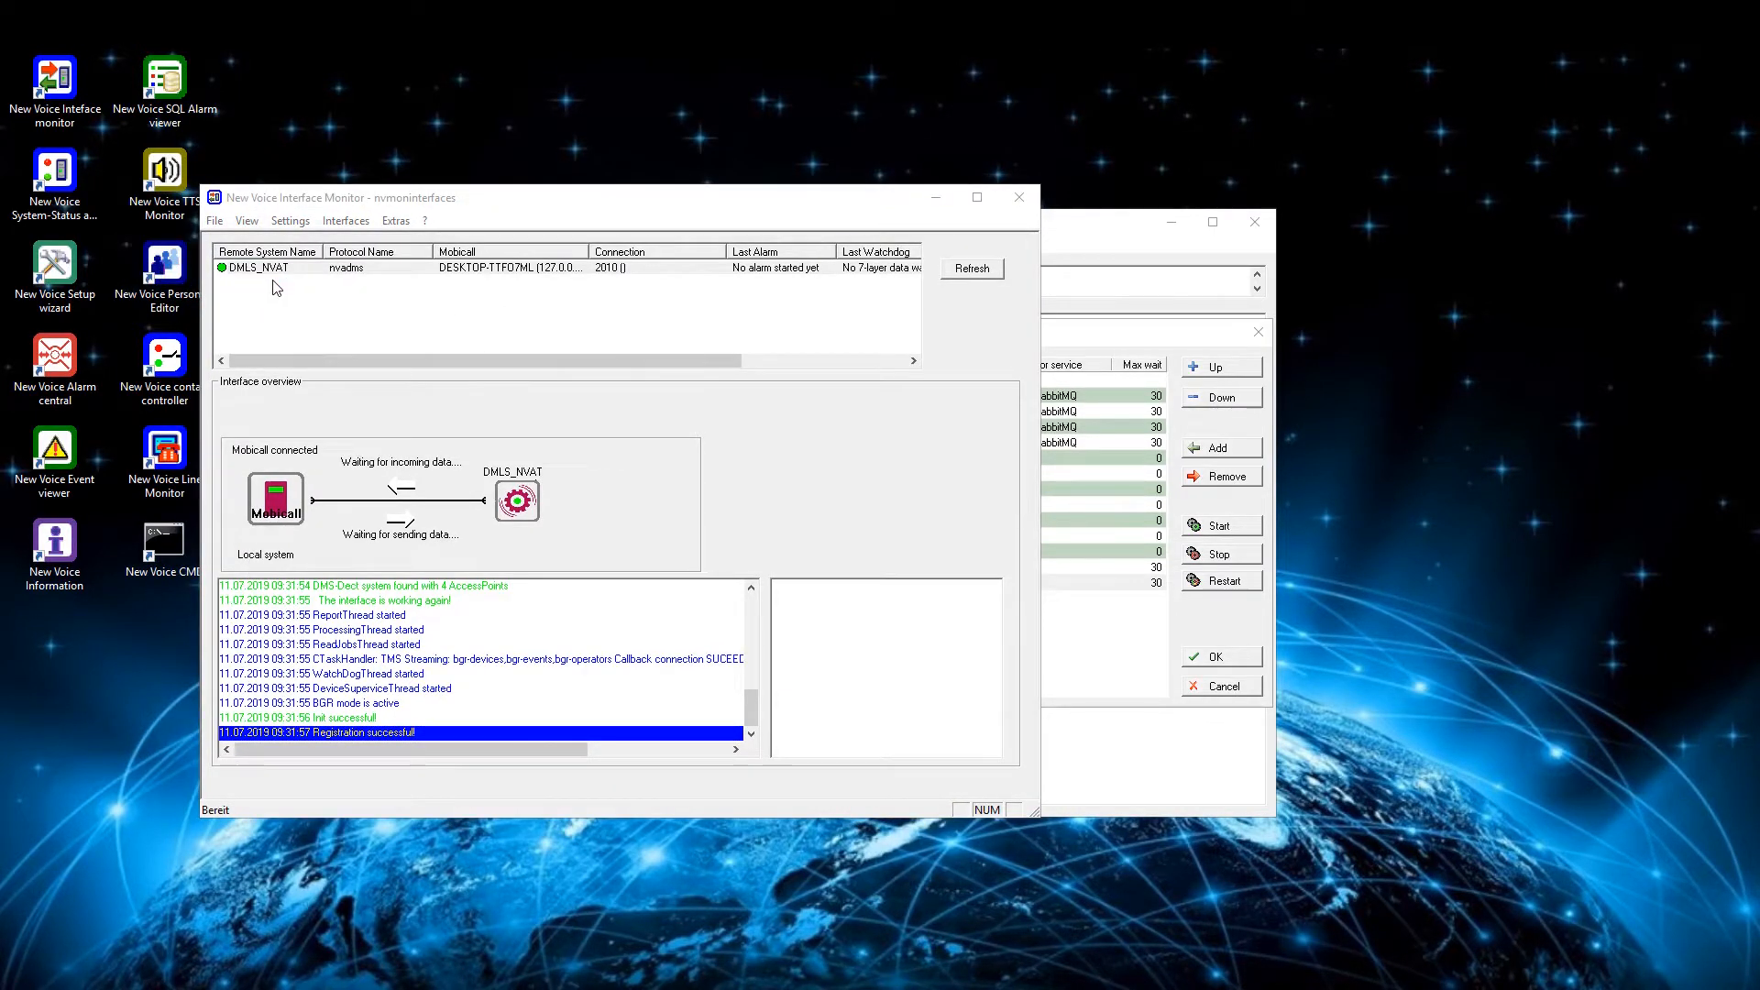
{"action": "left_click", "coordinate": [676, 230]}
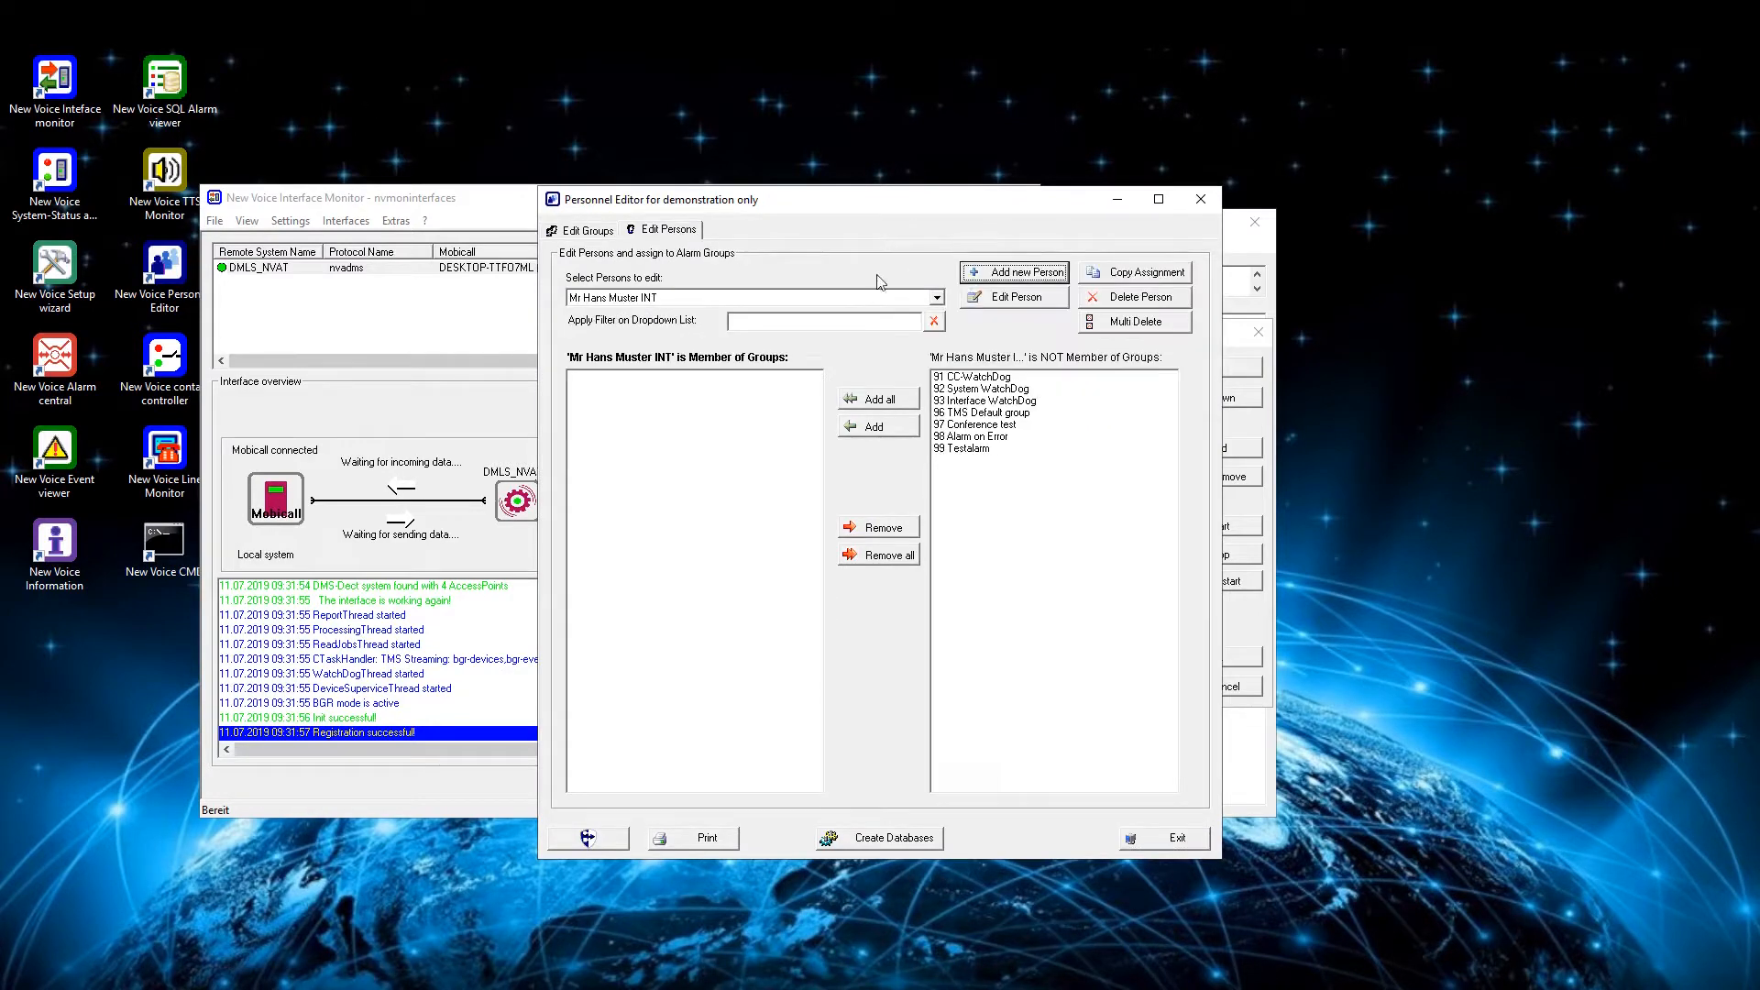
{"action": "left_click", "coordinate": [1013, 272]}
{"action": "type", "text": "test DMLS"}
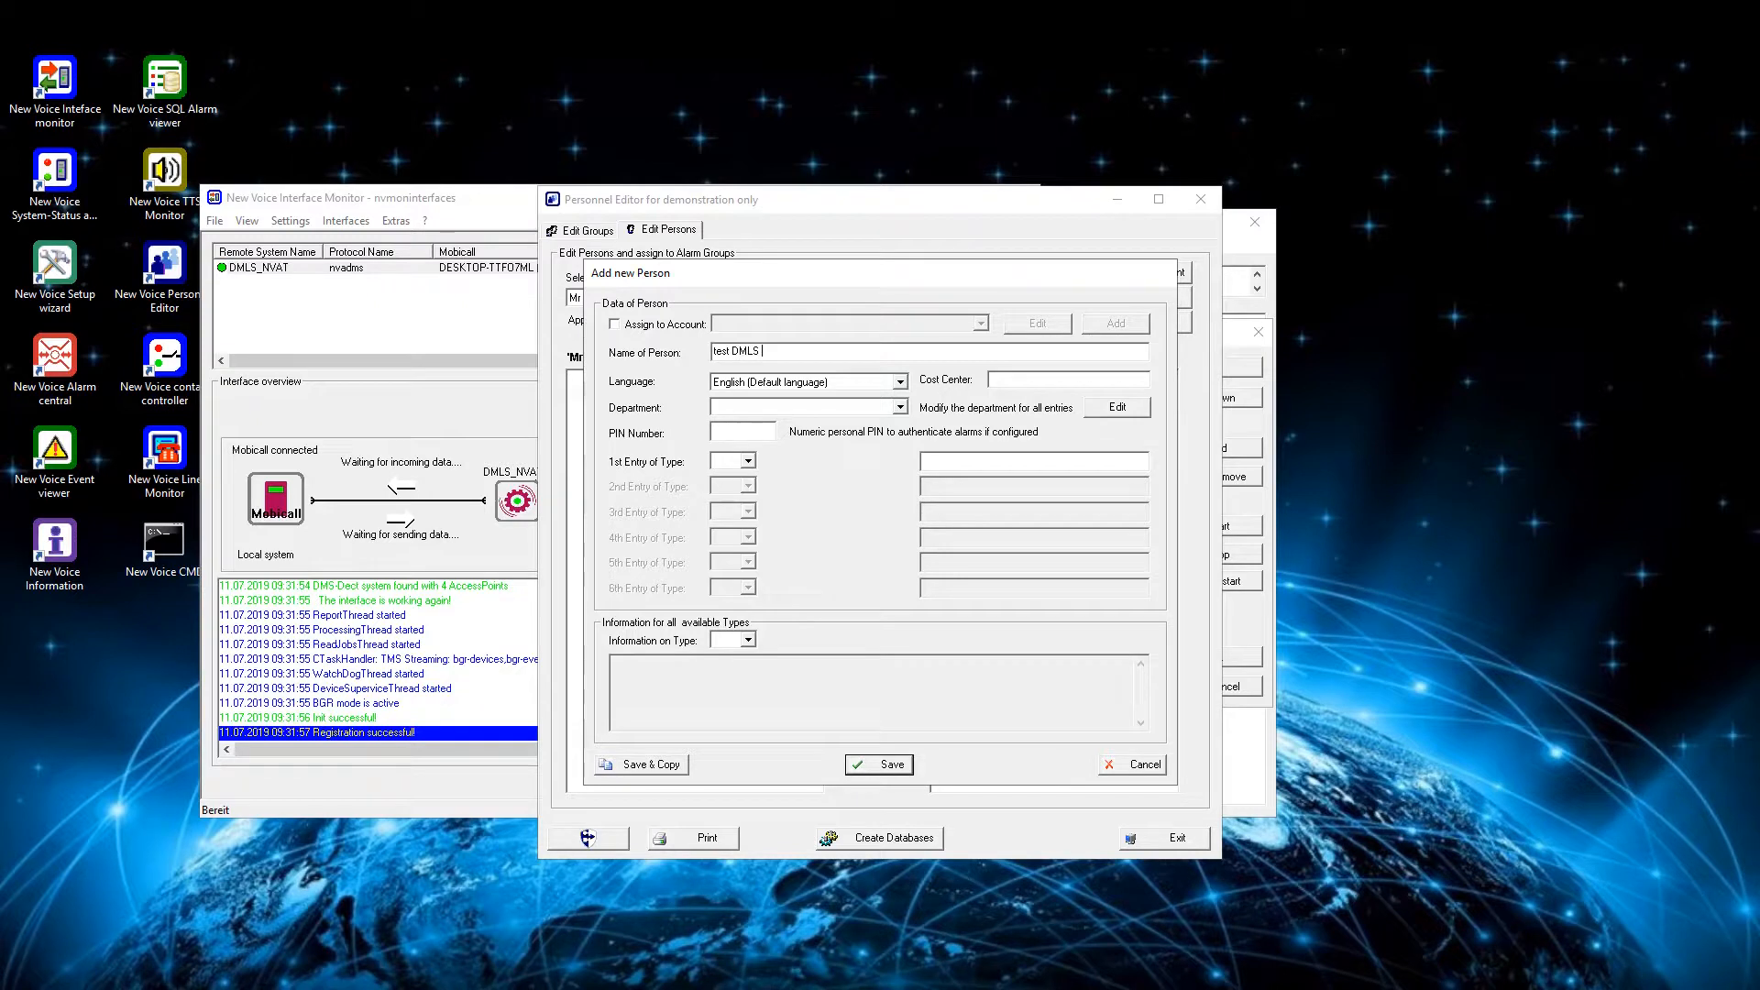
{"action": "type", "text": " 523"}
- Set the new person's first entry type to DMS, enter the DECT phone number, and save the person
{"action": "left_click", "coordinate": [747, 461]}
{"action": "left_click", "coordinate": [723, 548]}
{"action": "left_click", "coordinate": [977, 466]}
{"action": "type", "text": "523"}
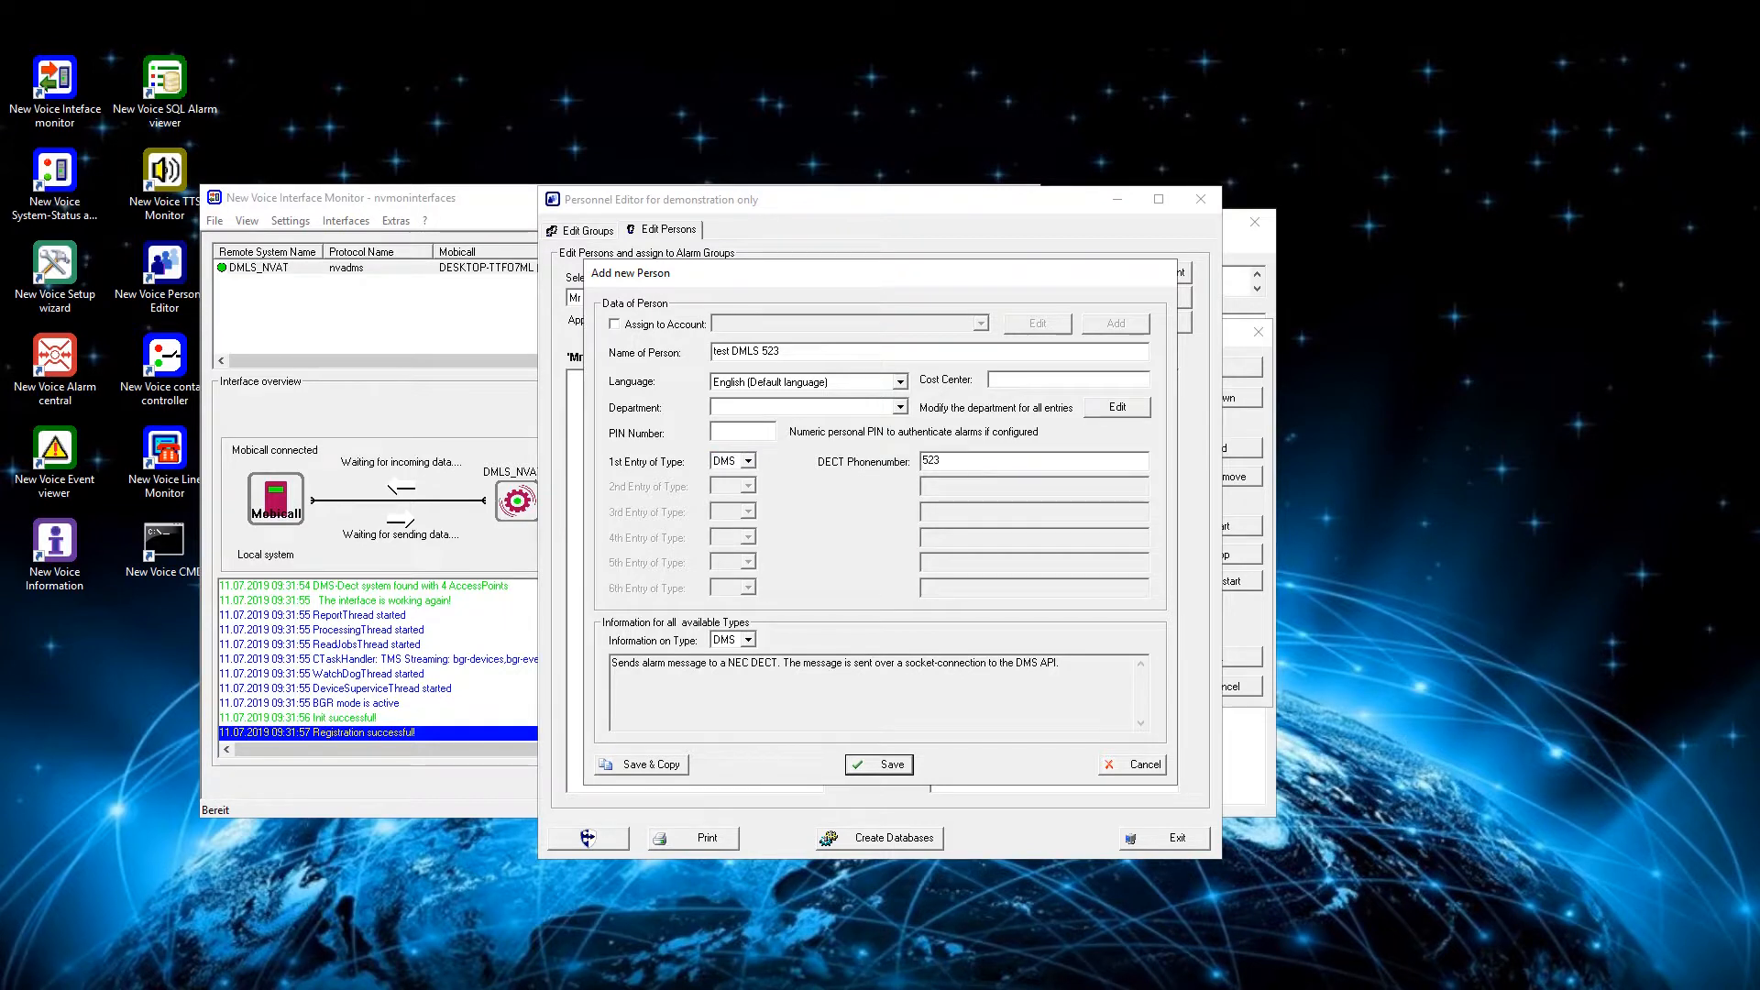
{"action": "left_click", "coordinate": [878, 766]}
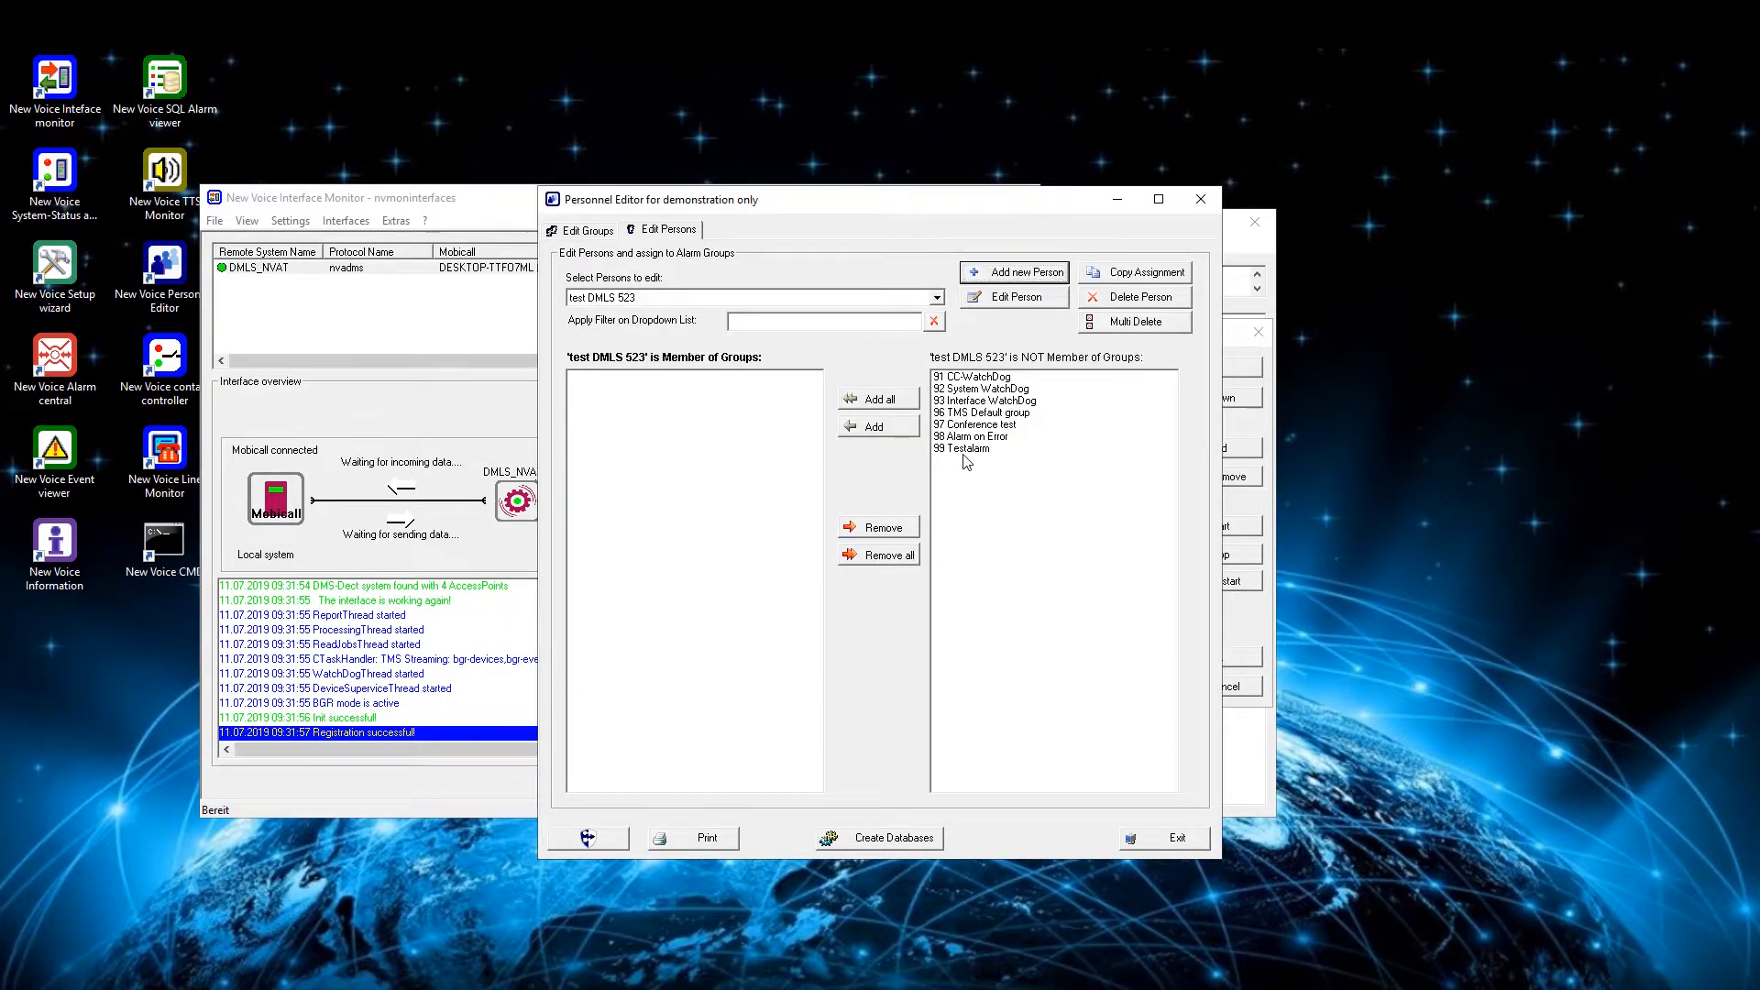
- Add the new test person to group 99 Testalarm and create the alarm group databases
{"action": "left_click", "coordinate": [960, 449]}
{"action": "left_click", "coordinate": [894, 428]}
{"action": "left_click", "coordinate": [865, 838]}
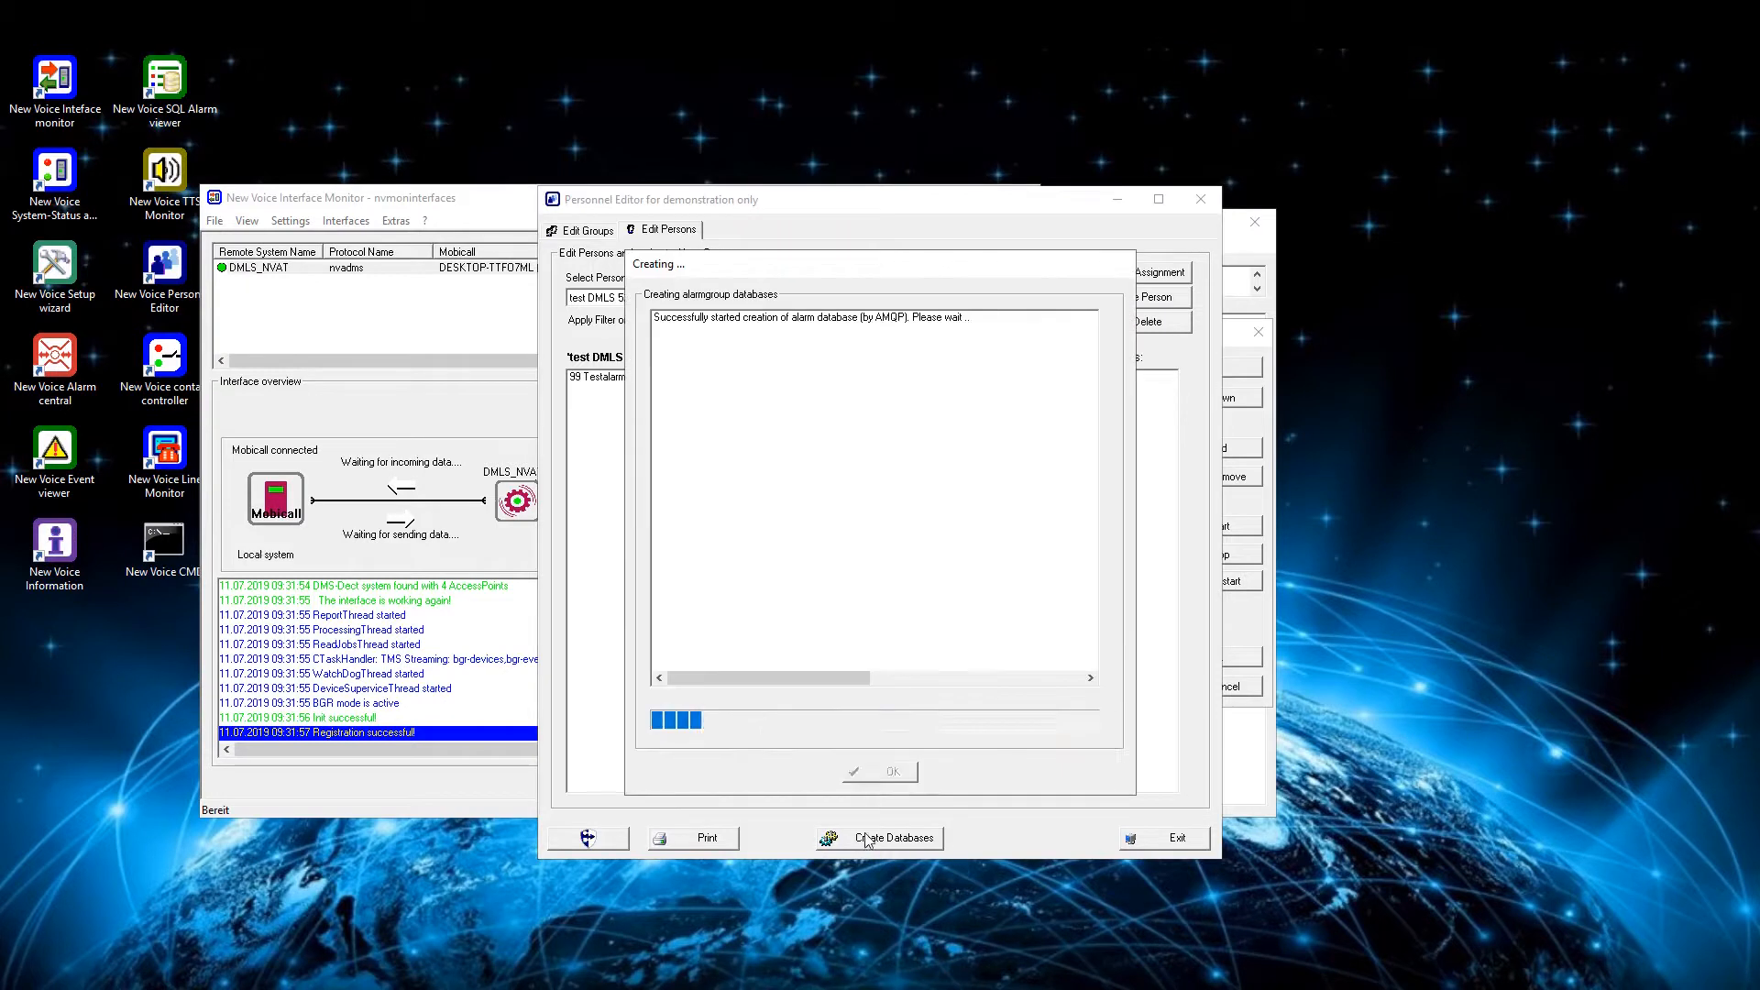
- Switch to the New Voice Alarm Central and launch alarm 9989 Testalarm
{"action": "double_click", "coordinate": [55, 367]}
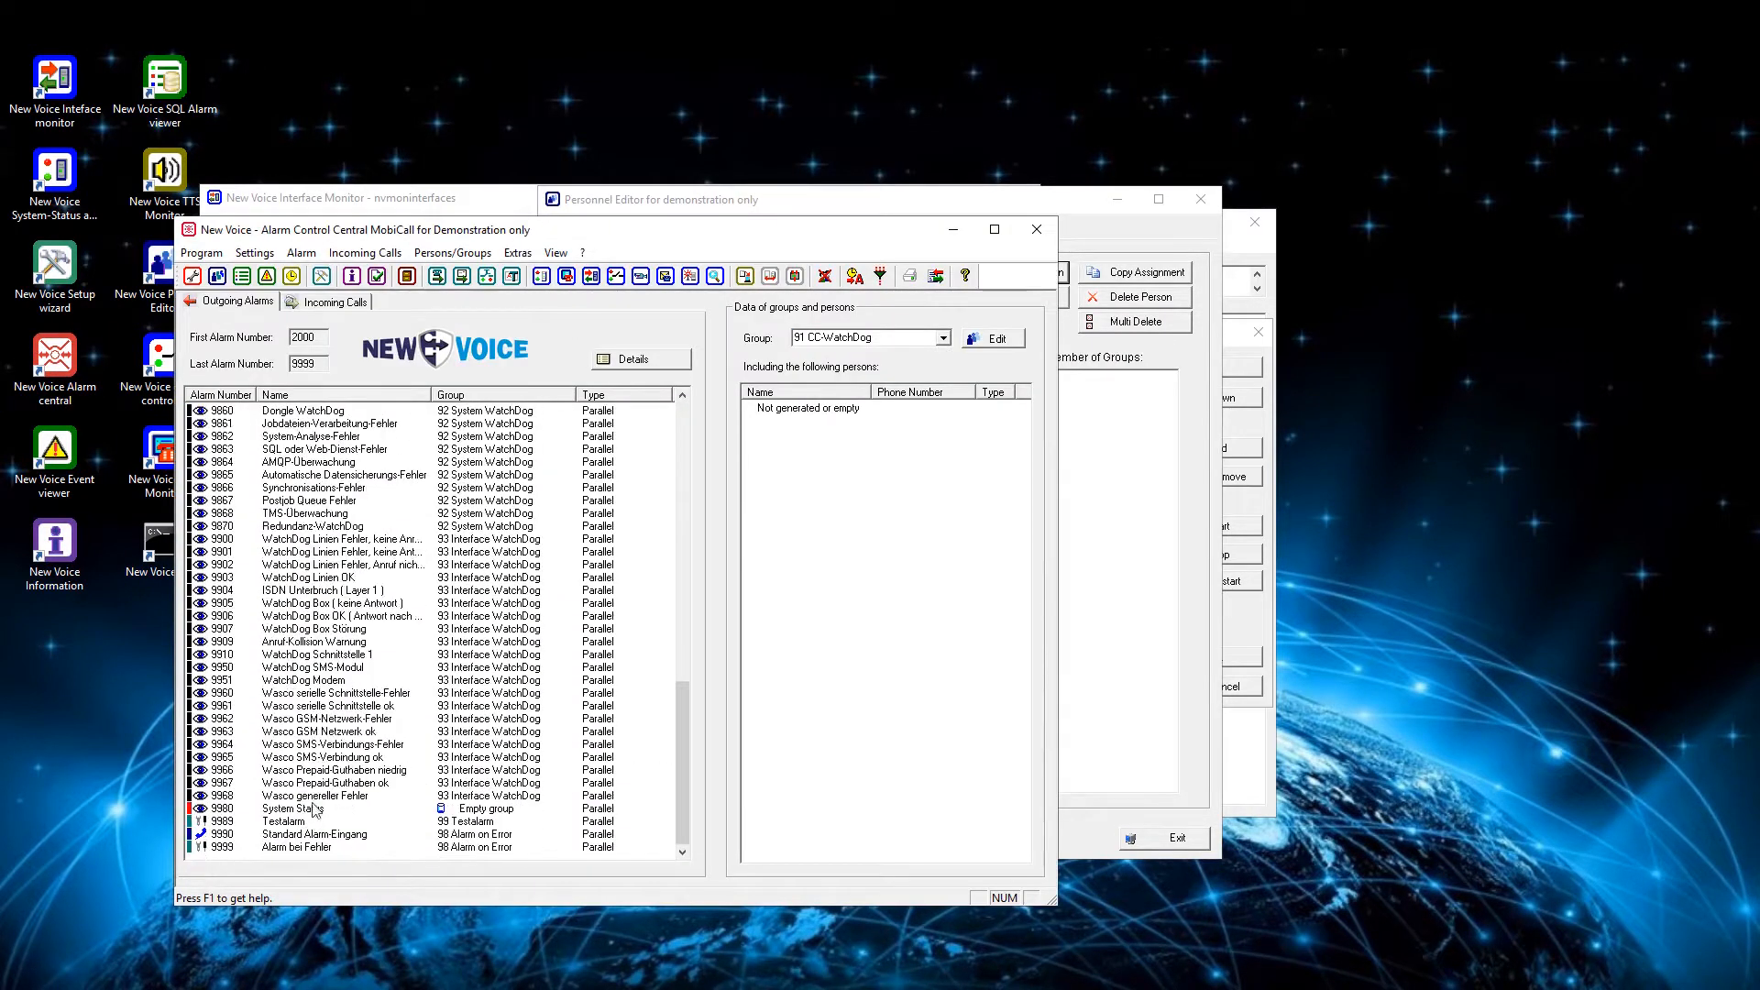
{"action": "left_click", "coordinate": [308, 821]}
{"action": "right_click", "coordinate": [306, 821]}
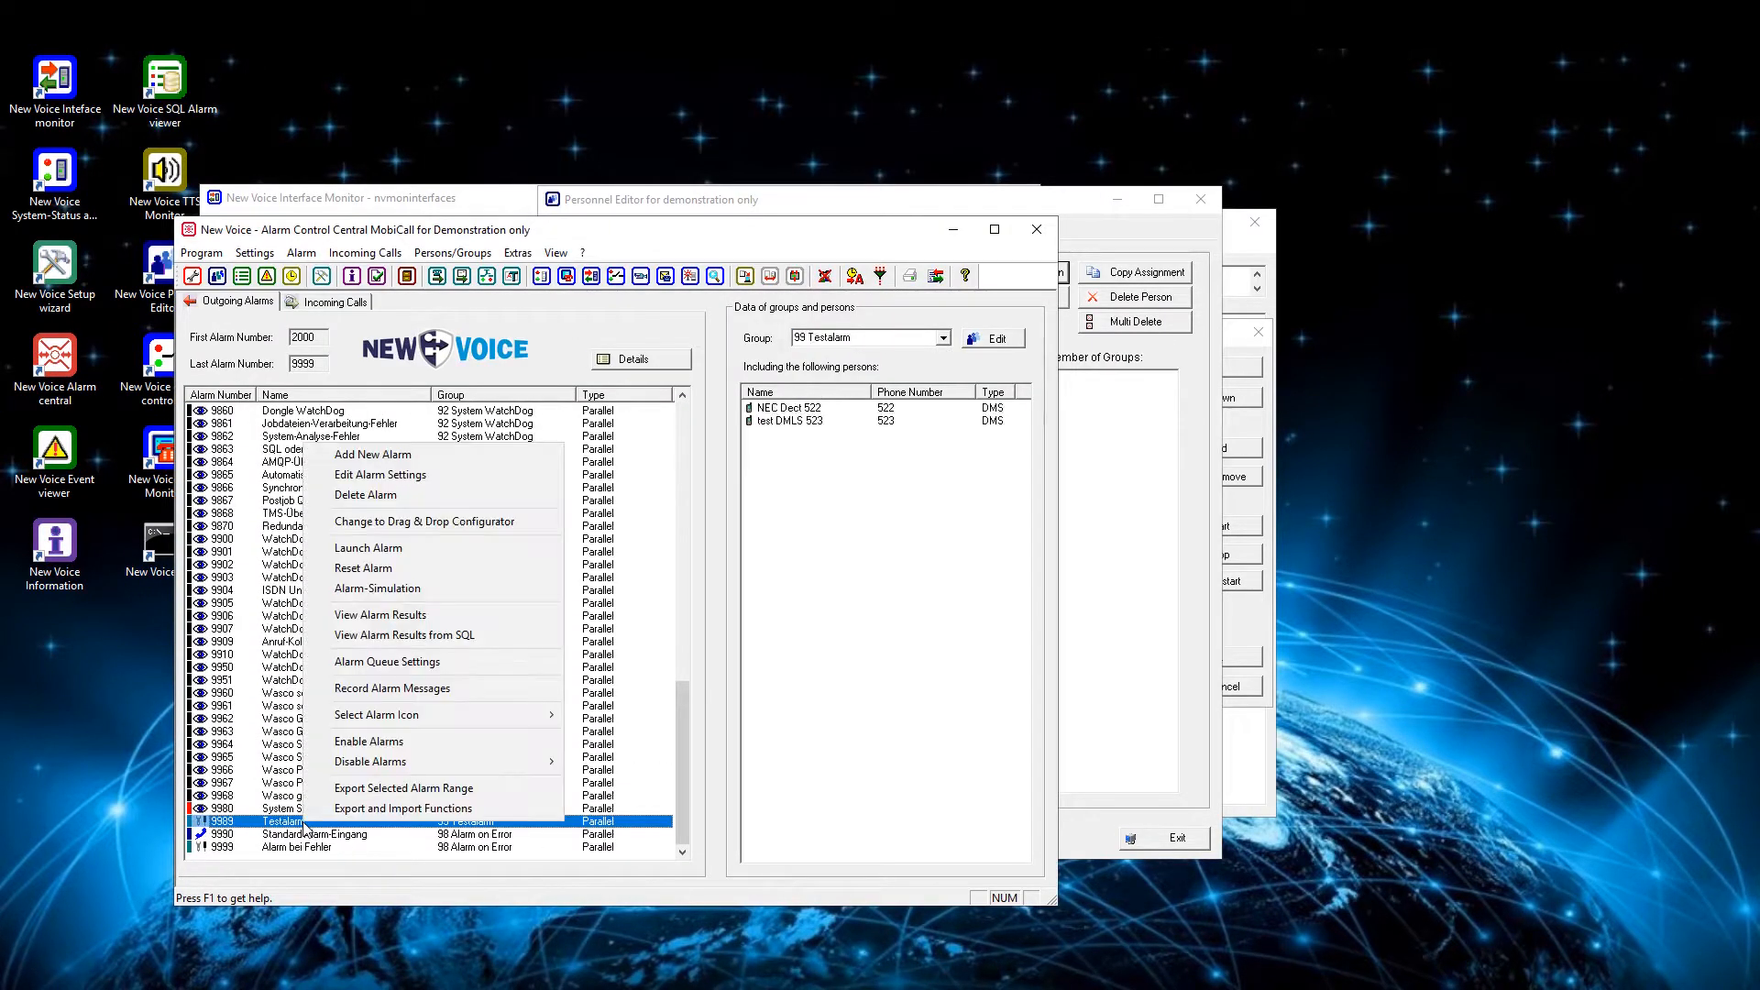
{"action": "left_click", "coordinate": [409, 548]}
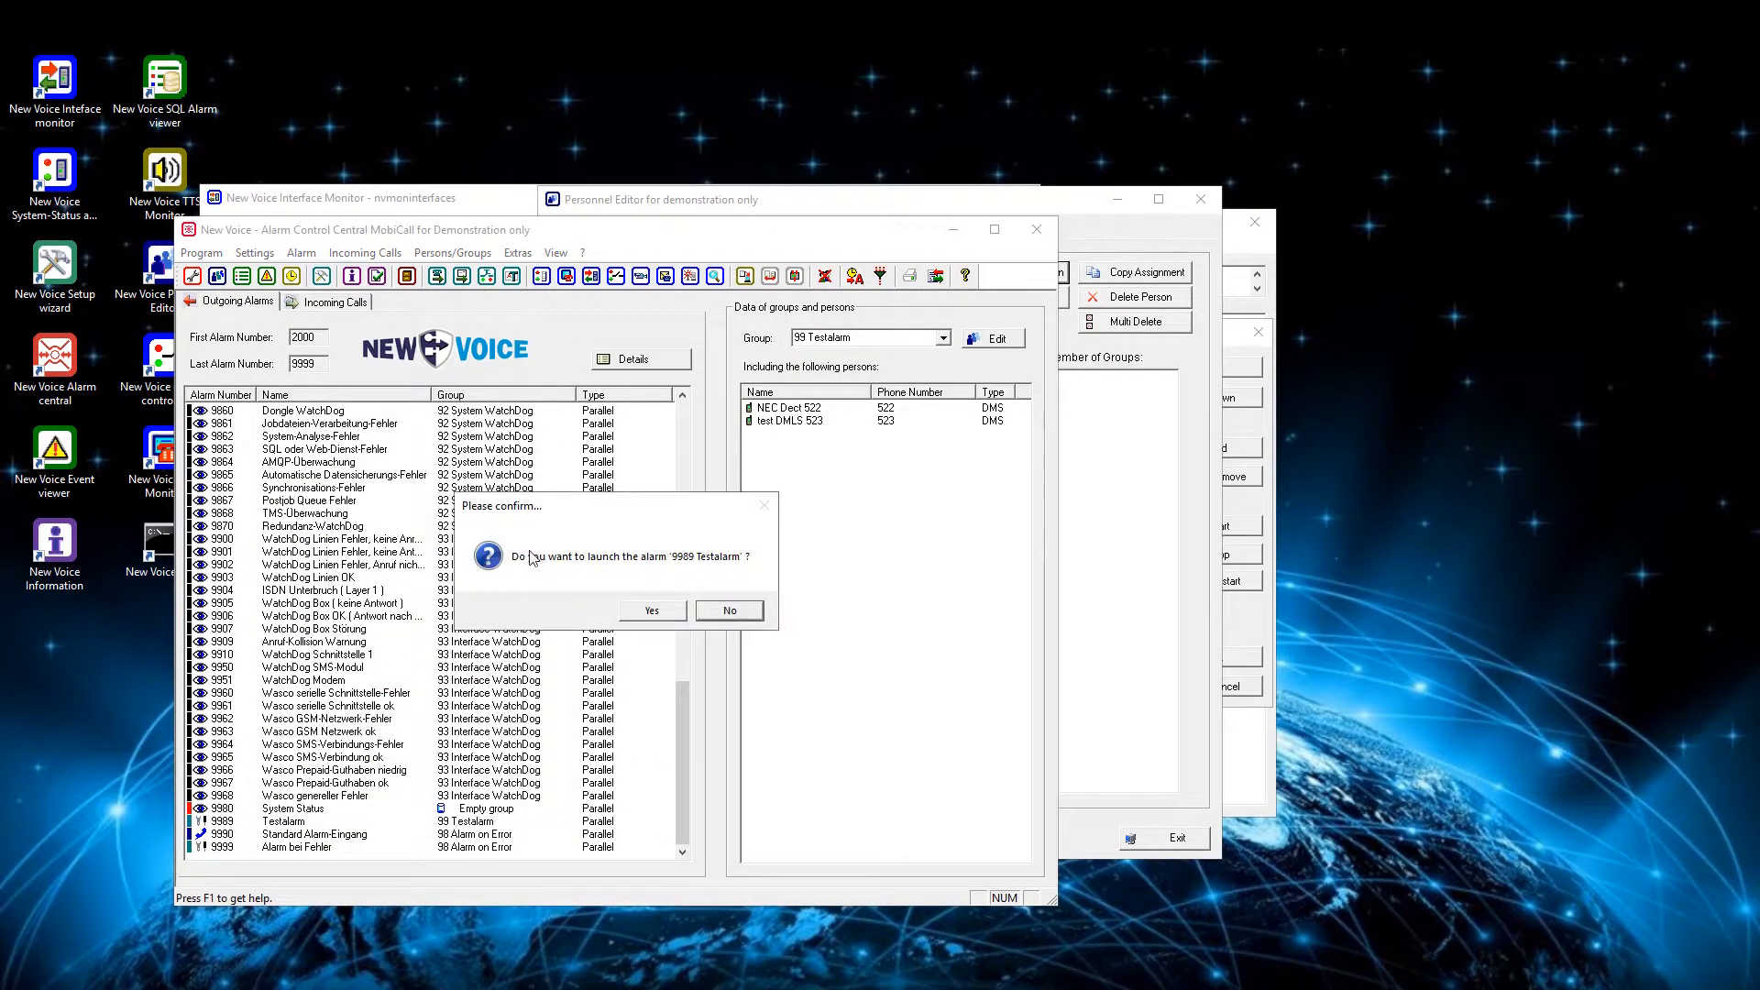
{"action": "left_click", "coordinate": [652, 611]}
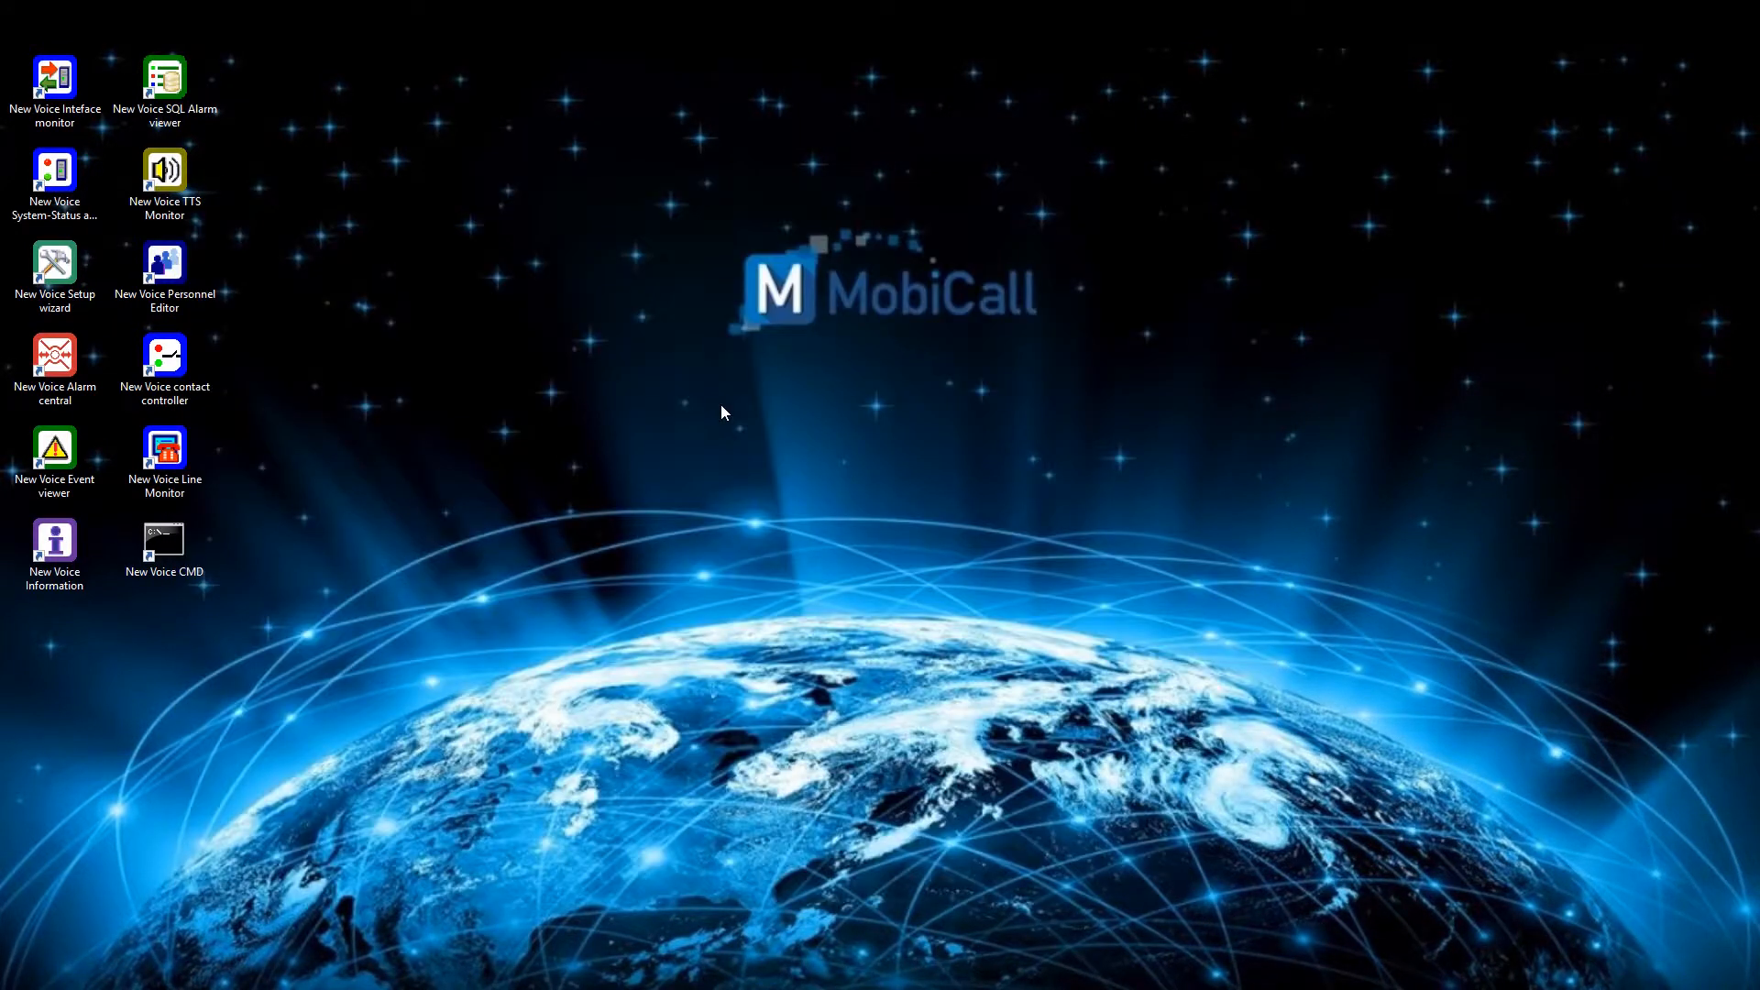
- Open the New Voice Personnel Editor and begin a new person entry without an account, named "NEC Dect 522"
{"action": "double_click", "coordinate": [174, 268]}
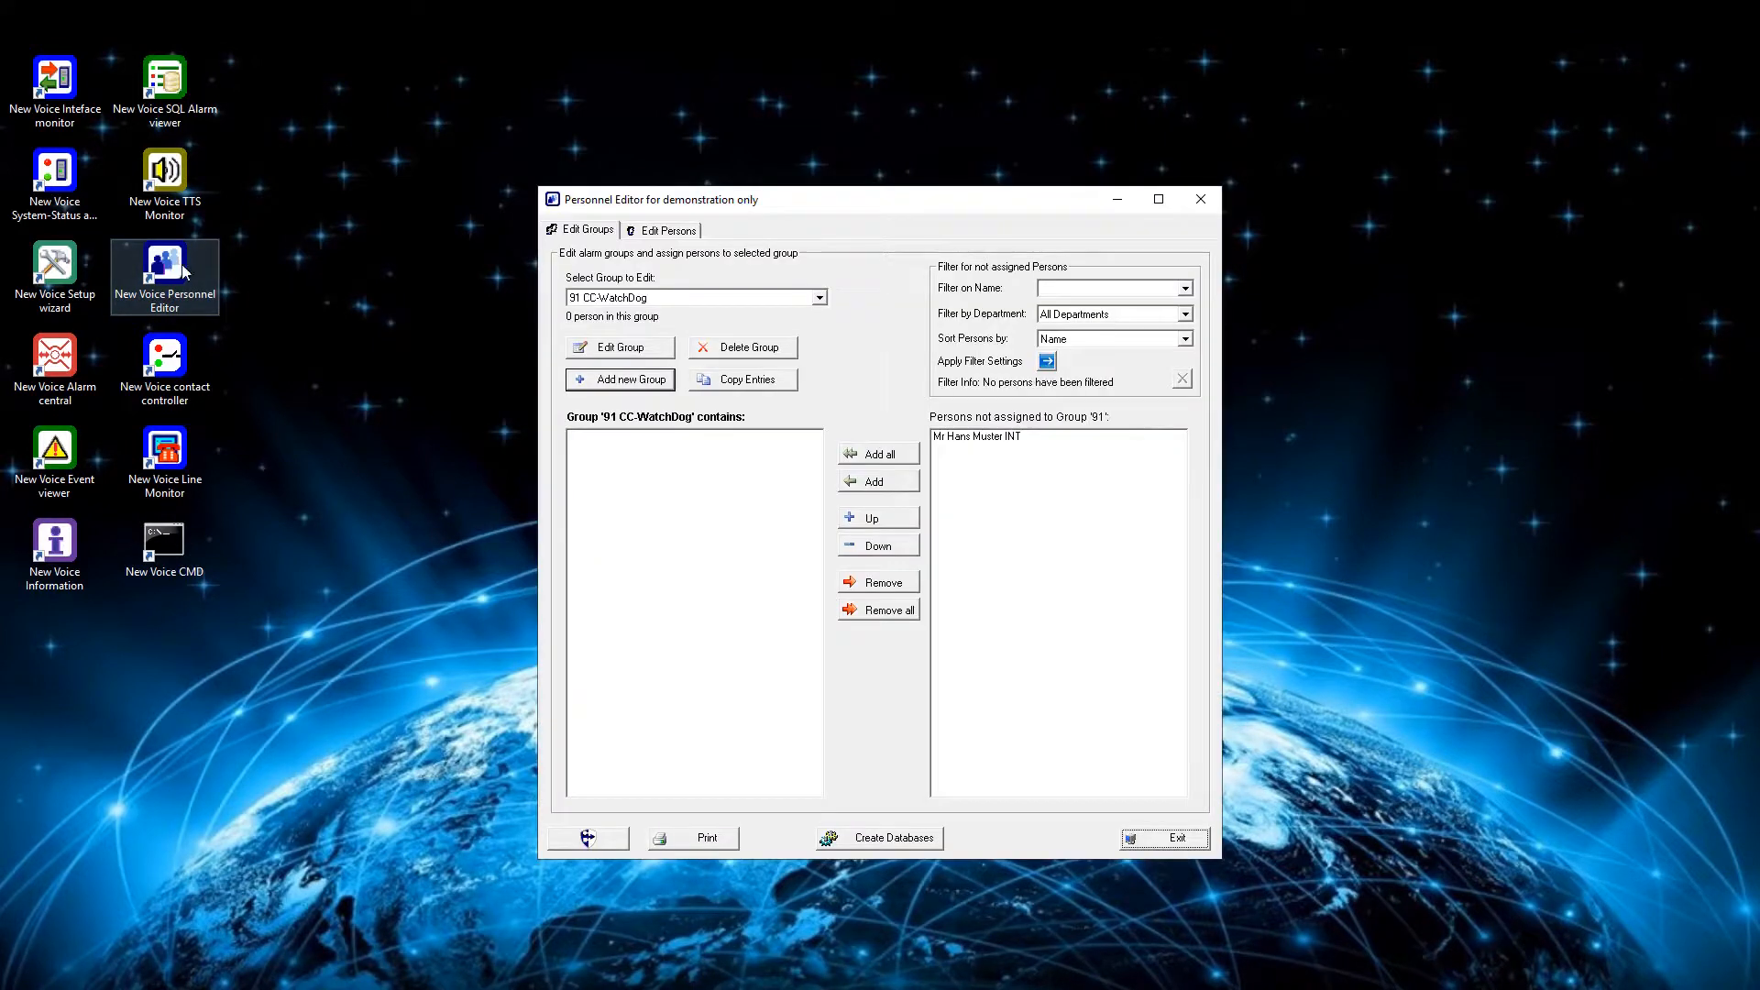
{"action": "left_click", "coordinate": [669, 230]}
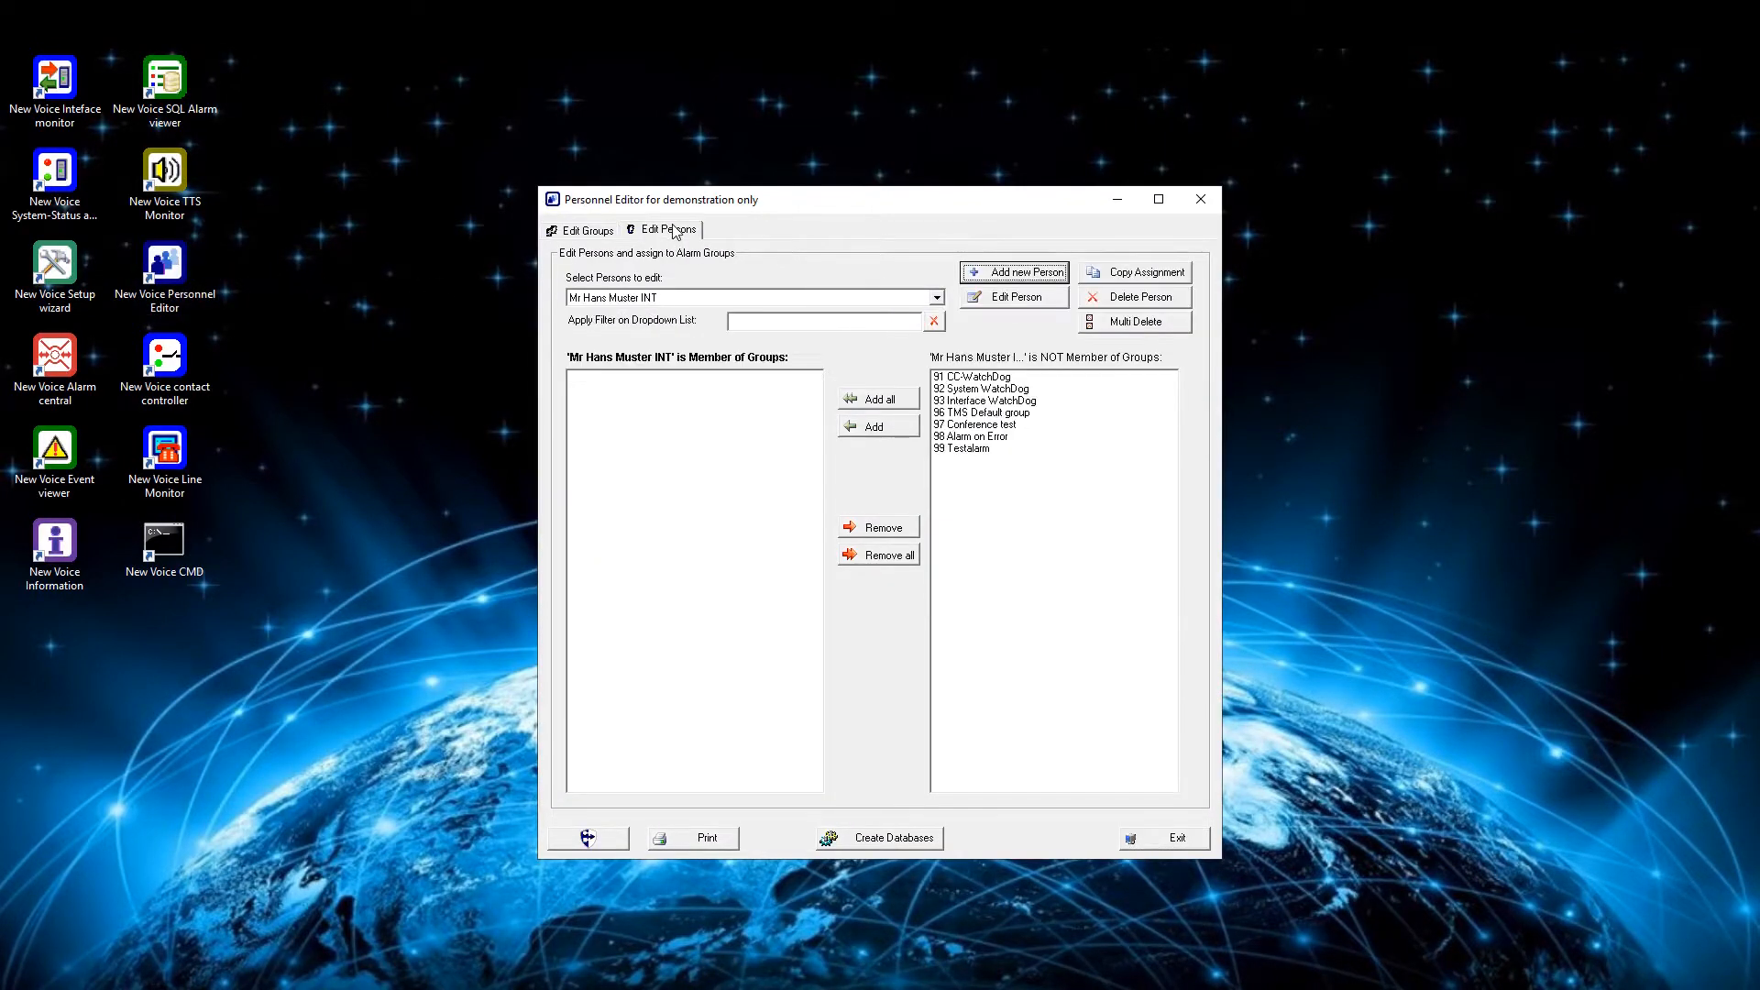
{"action": "left_click", "coordinate": [970, 276]}
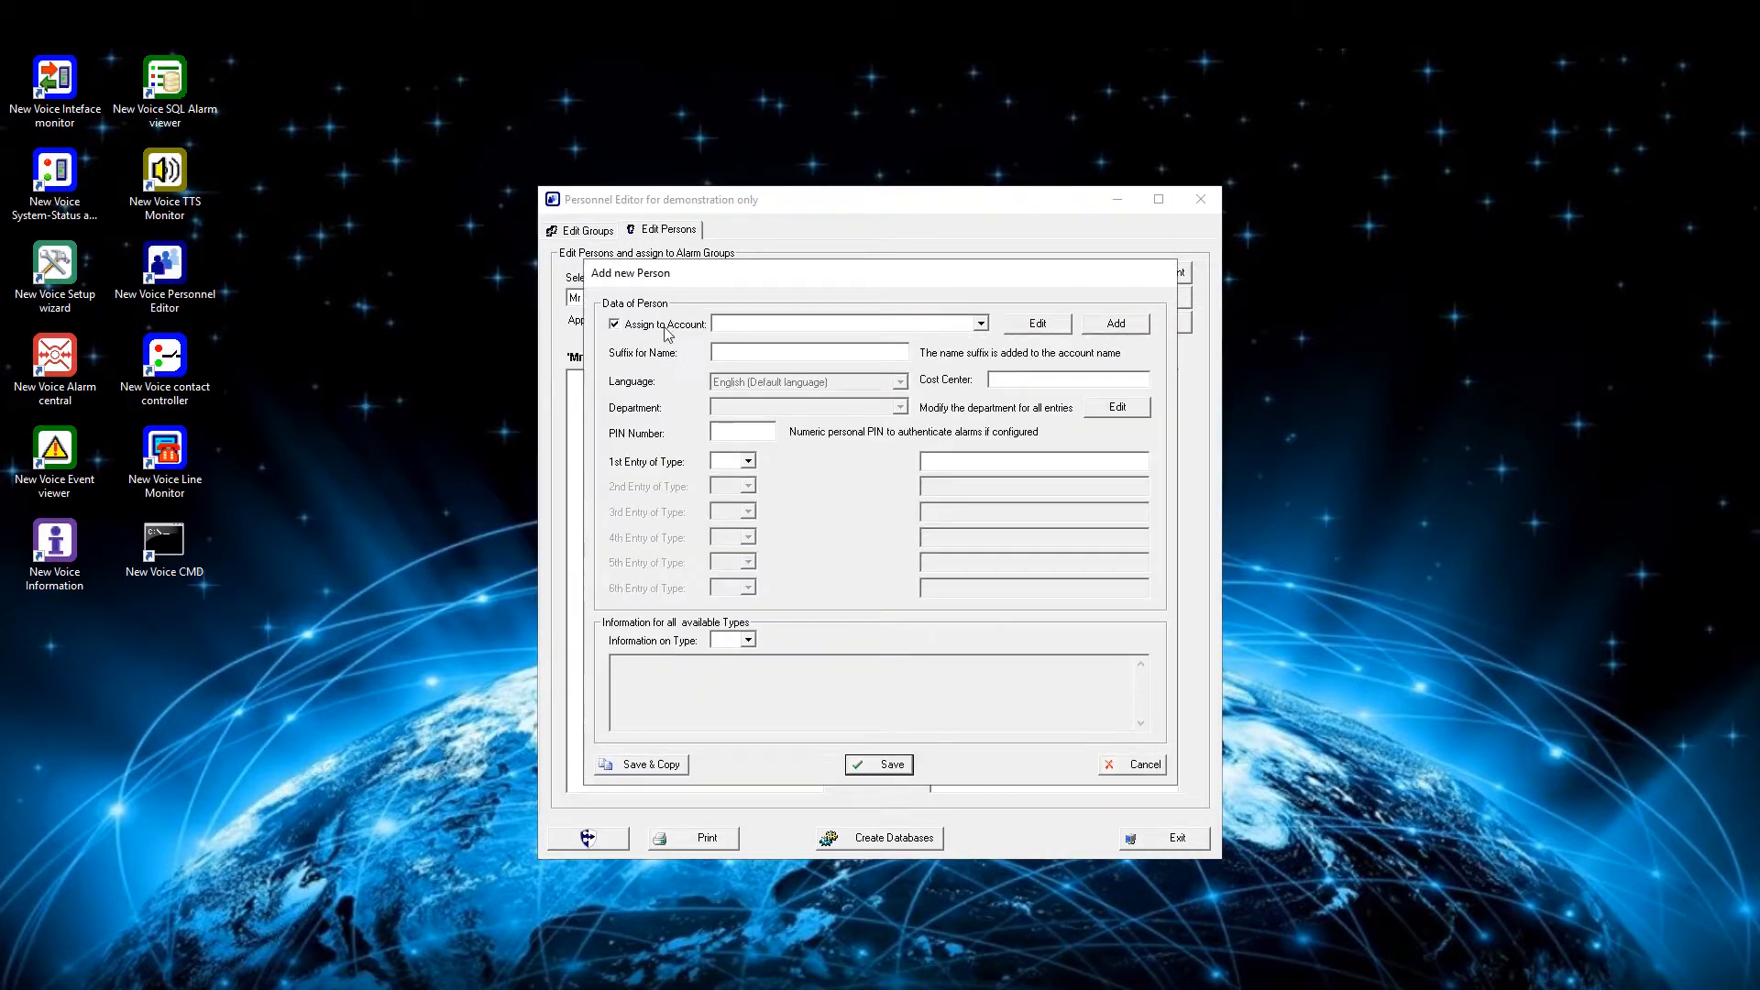
{"action": "left_click", "coordinate": [734, 356]}
{"action": "type", "text": "NEC"}
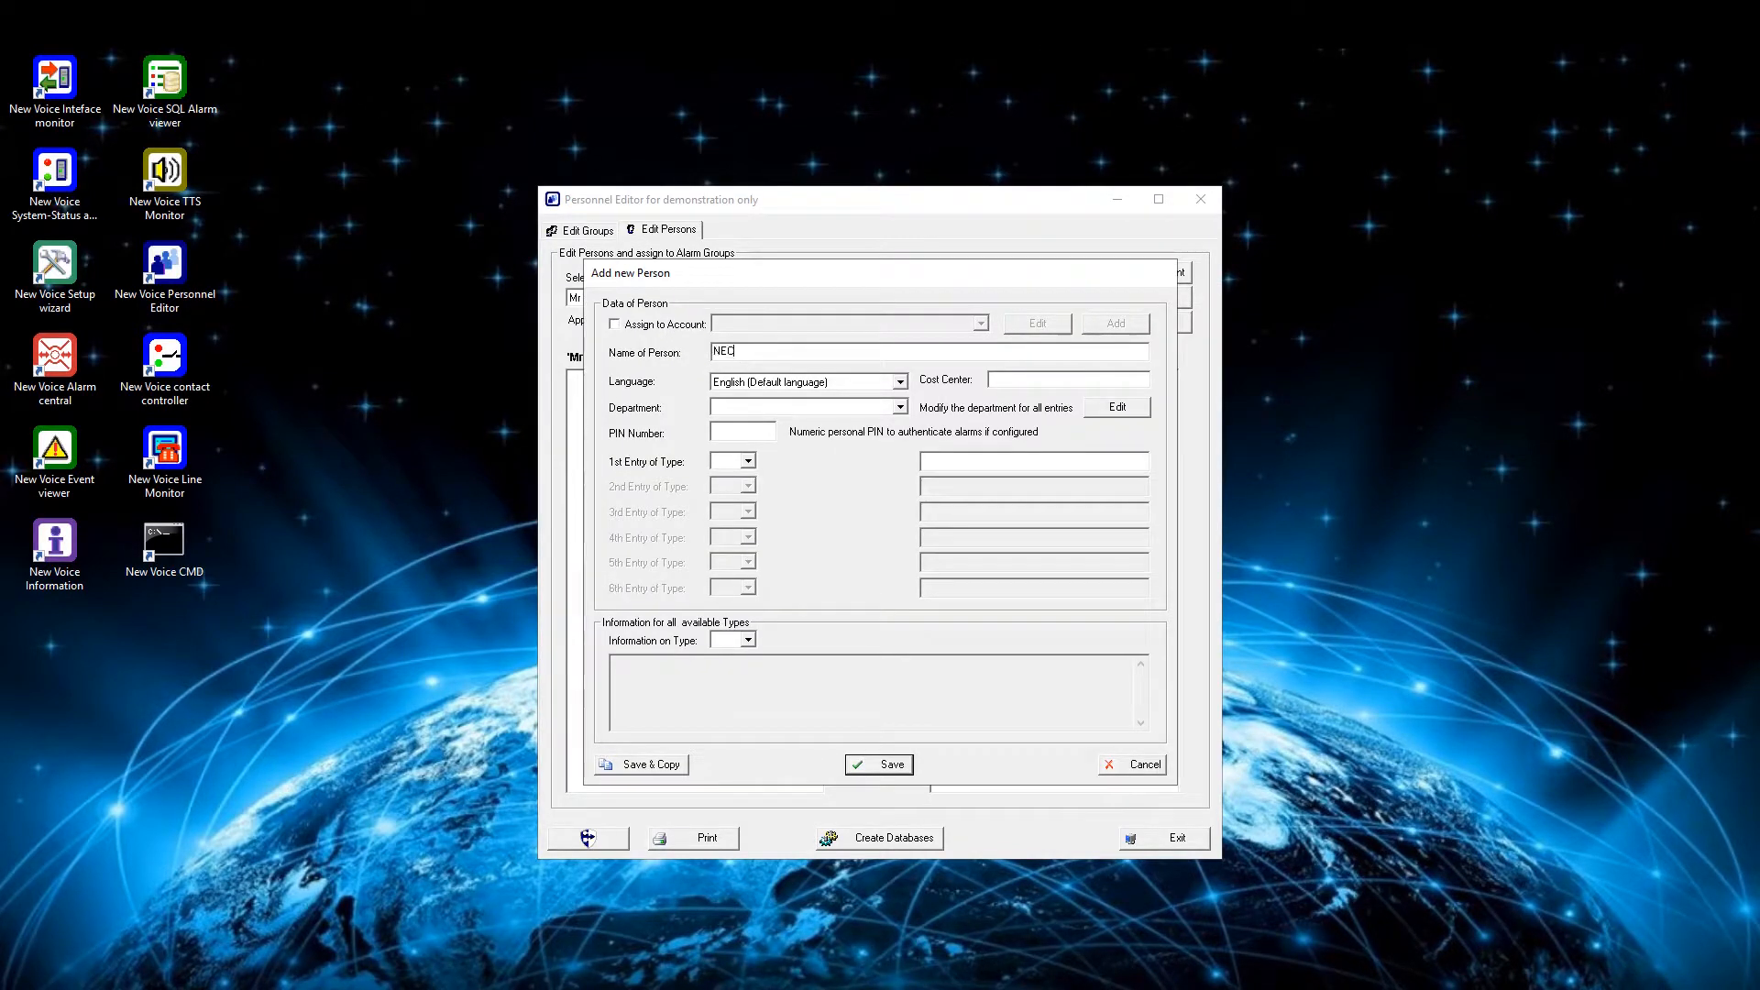
{"action": "type", "text": " Dect 5"}
- Set the new person's first entry type to DMS, enter its DECT phone number, and save the entry
{"action": "left_click", "coordinate": [733, 461]}
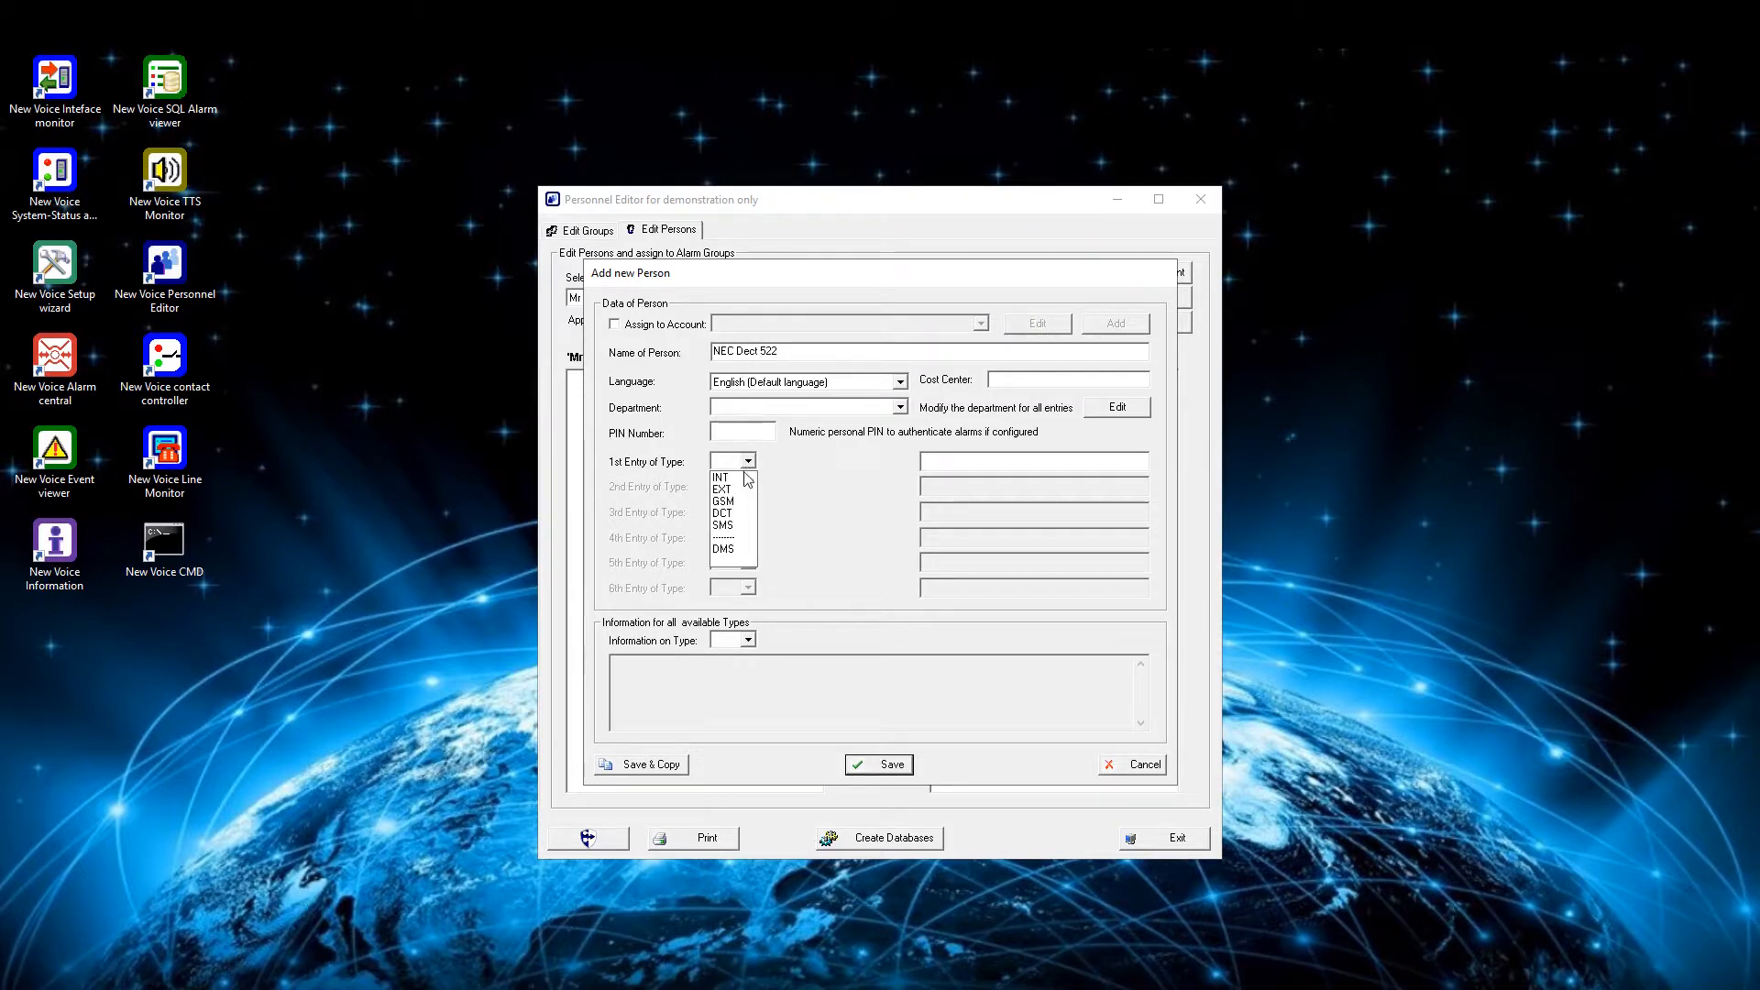
{"action": "left_click", "coordinate": [729, 547]}
{"action": "left_click", "coordinate": [944, 464]}
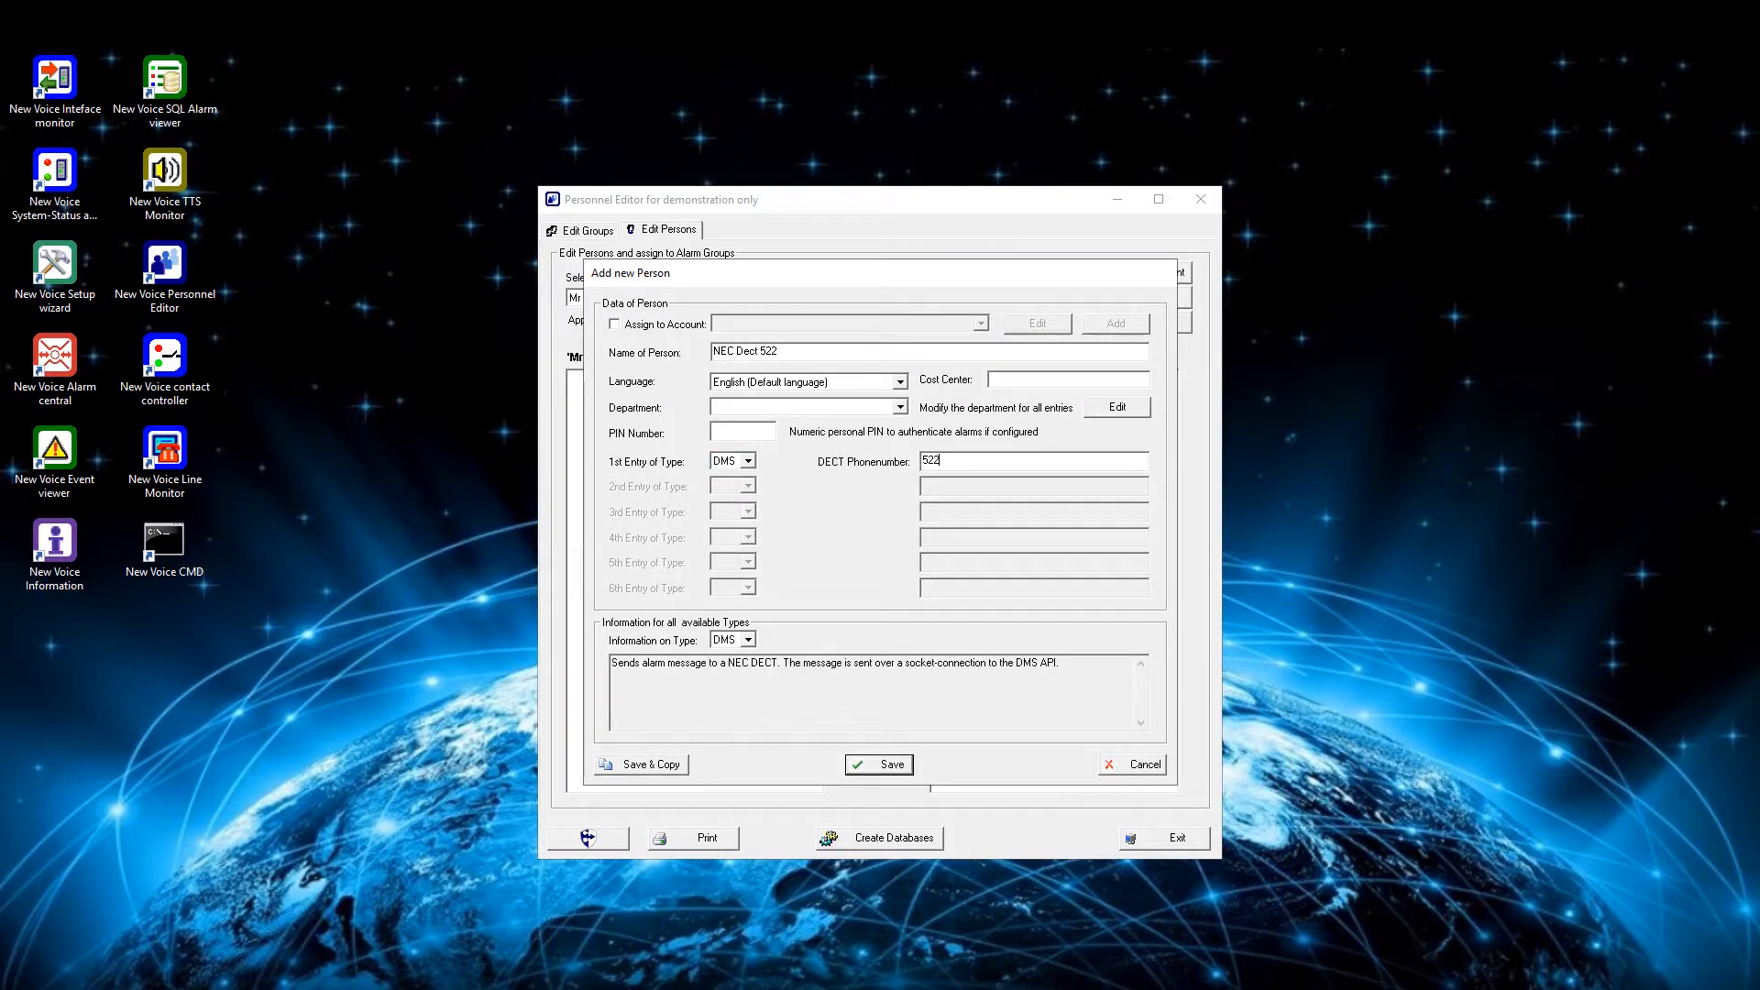
{"action": "left_click", "coordinate": [882, 765]}
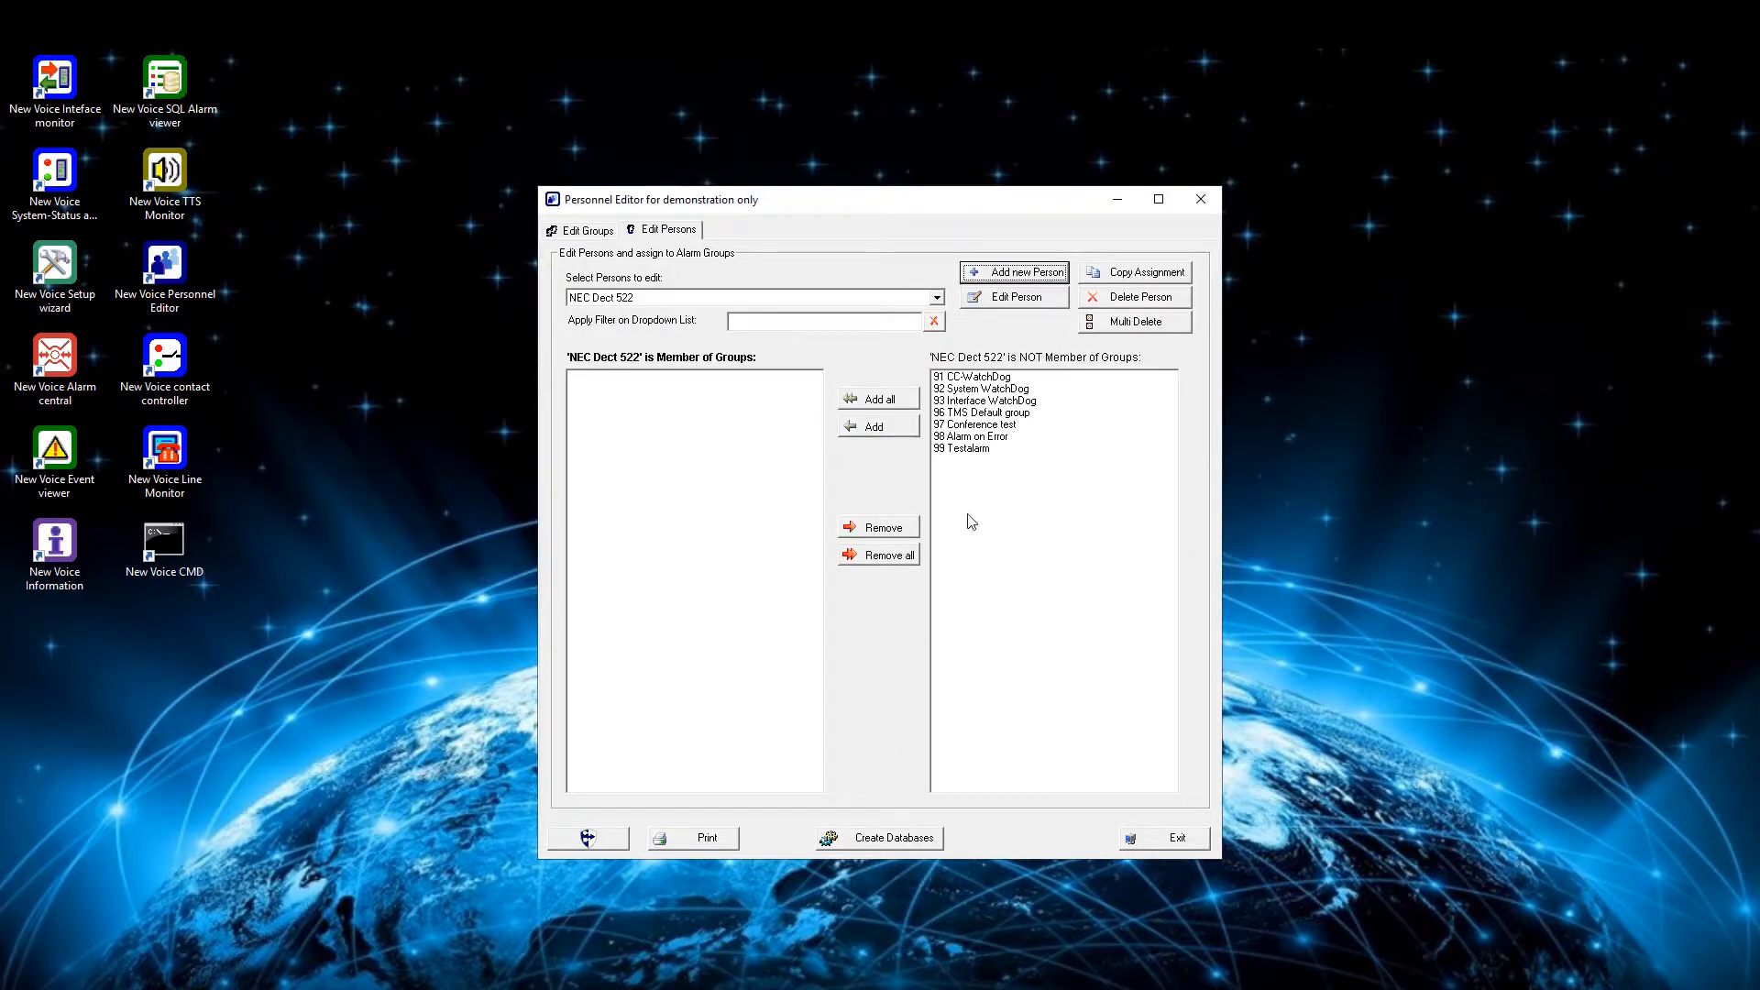
- Assign NEC Dect 522 to group 99 Testalarm and create the alarm group databases
{"action": "left_click", "coordinate": [972, 448]}
{"action": "left_click", "coordinate": [899, 427]}
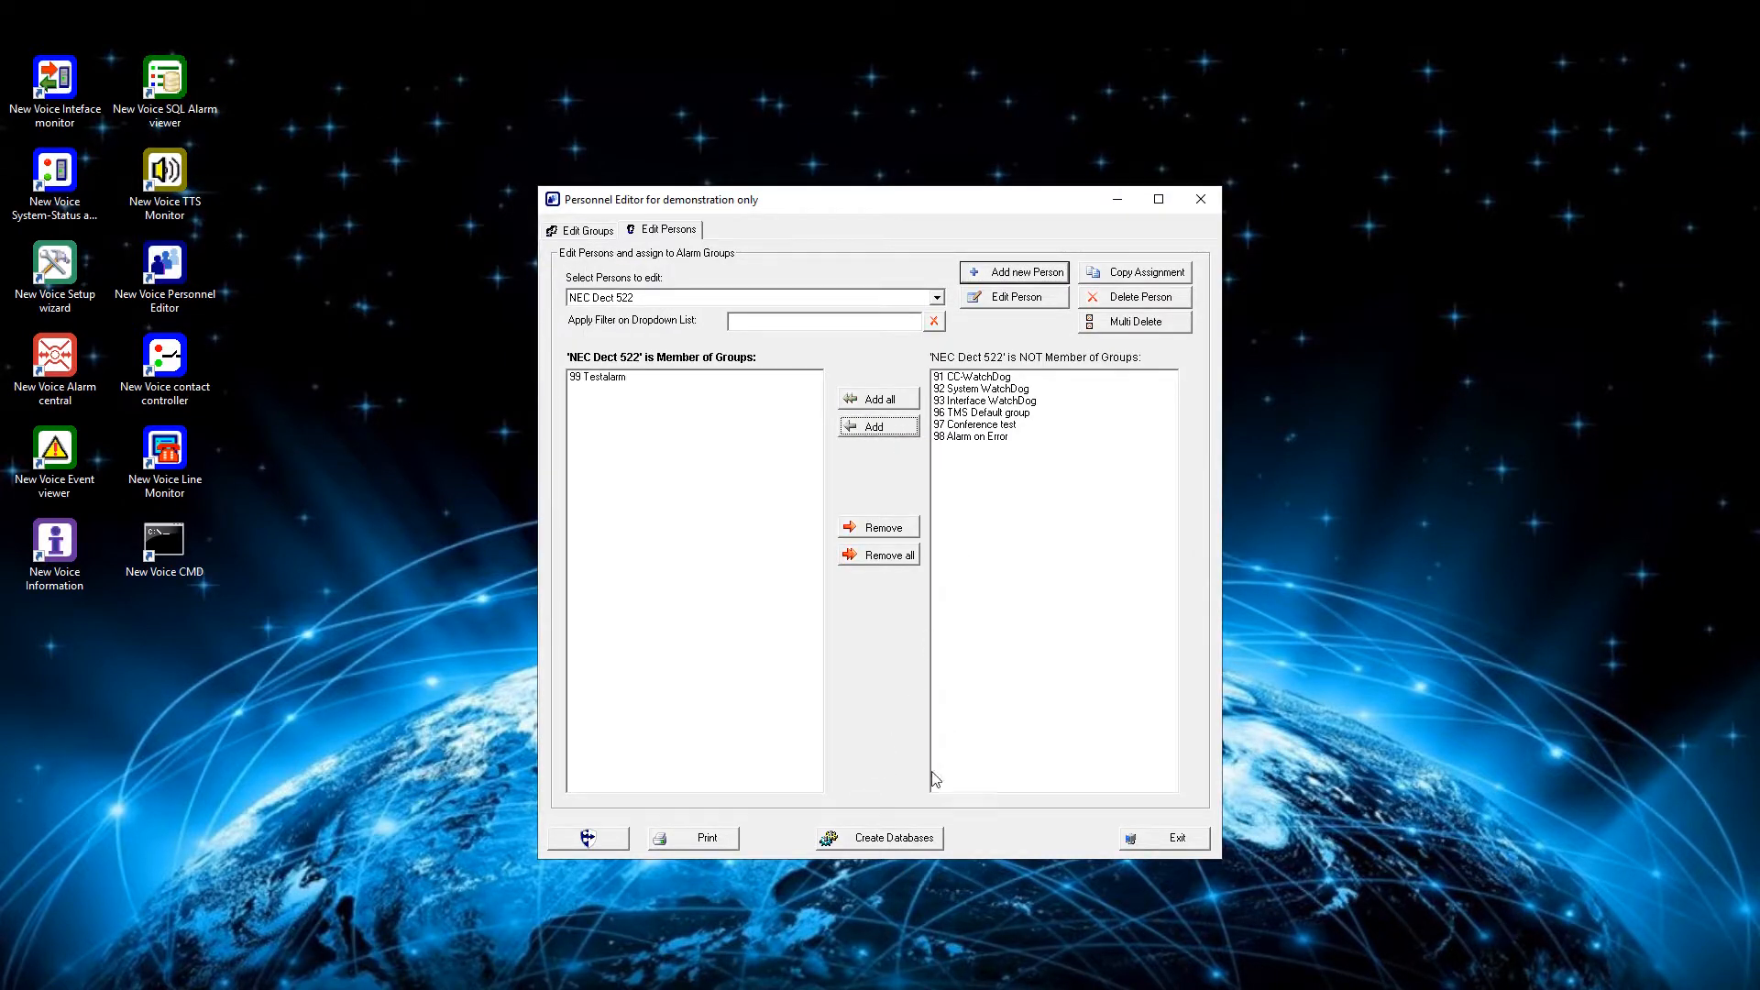
{"action": "left_click", "coordinate": [903, 845]}
{"action": "left_click", "coordinate": [898, 777]}
- Switch to the New Voice Alarm Central and open the configuration of alarm 9989 Testalarm
{"action": "double_click", "coordinate": [13, 403]}
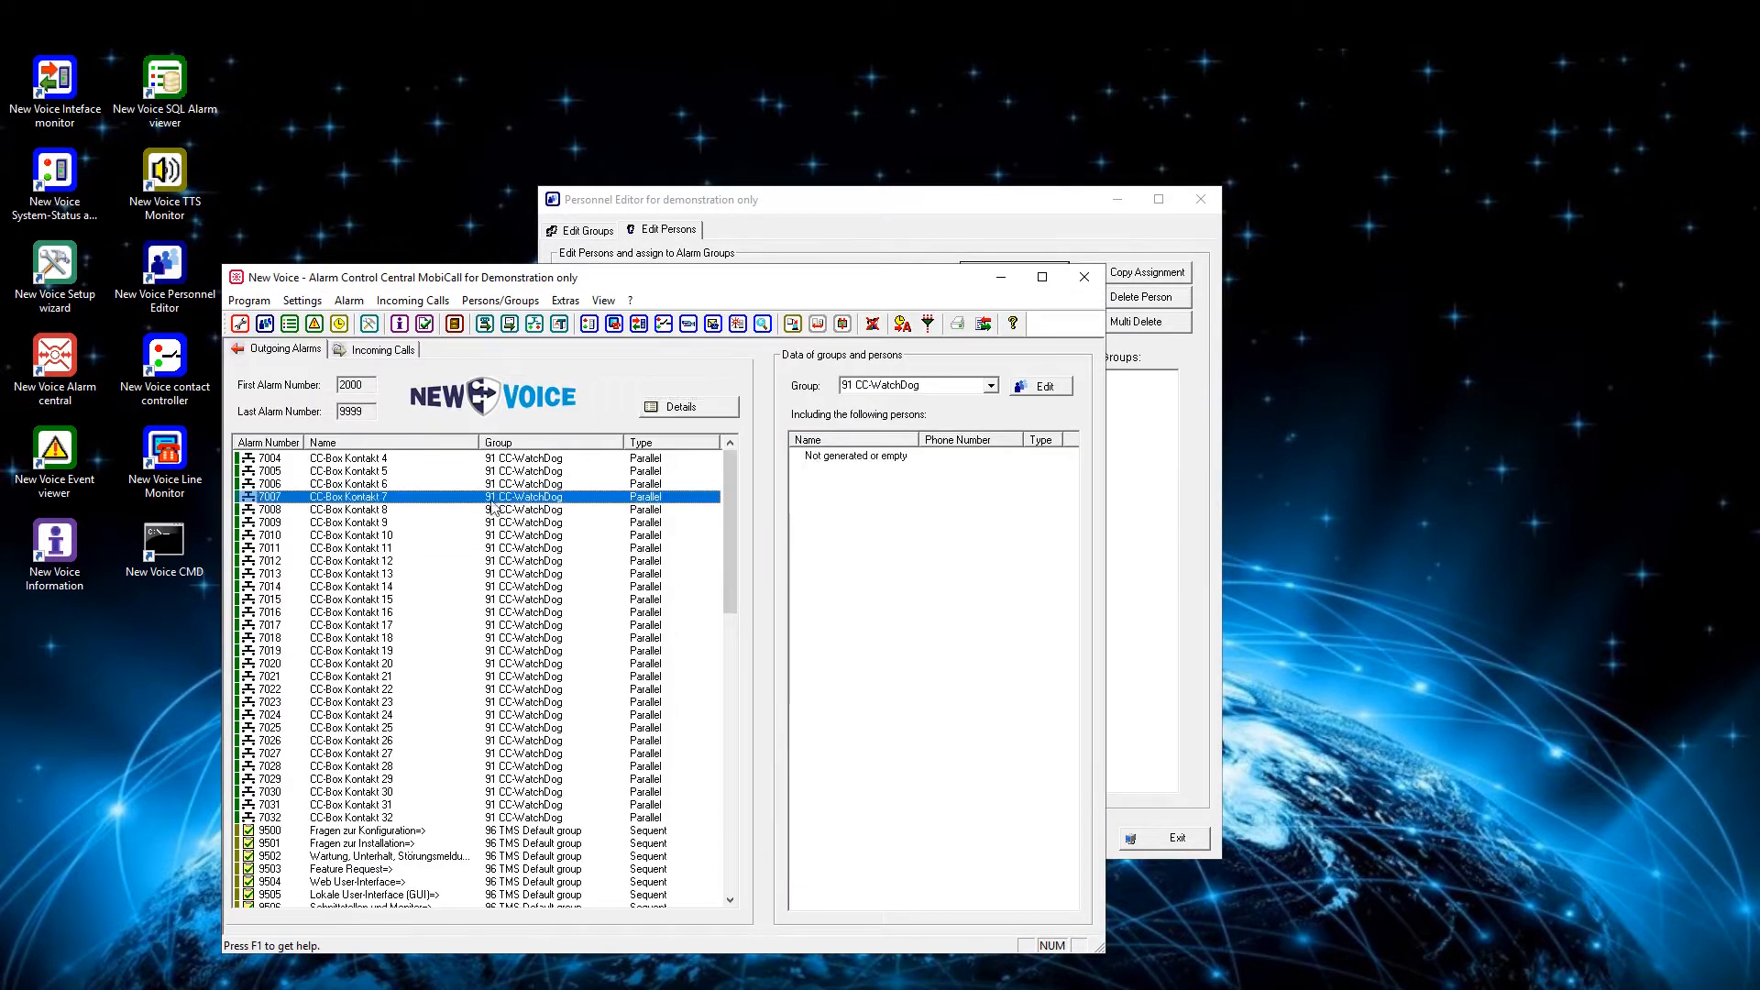
{"action": "scroll", "coordinate": [379, 825], "scroll_direction": "down", "scroll_amount": 18}
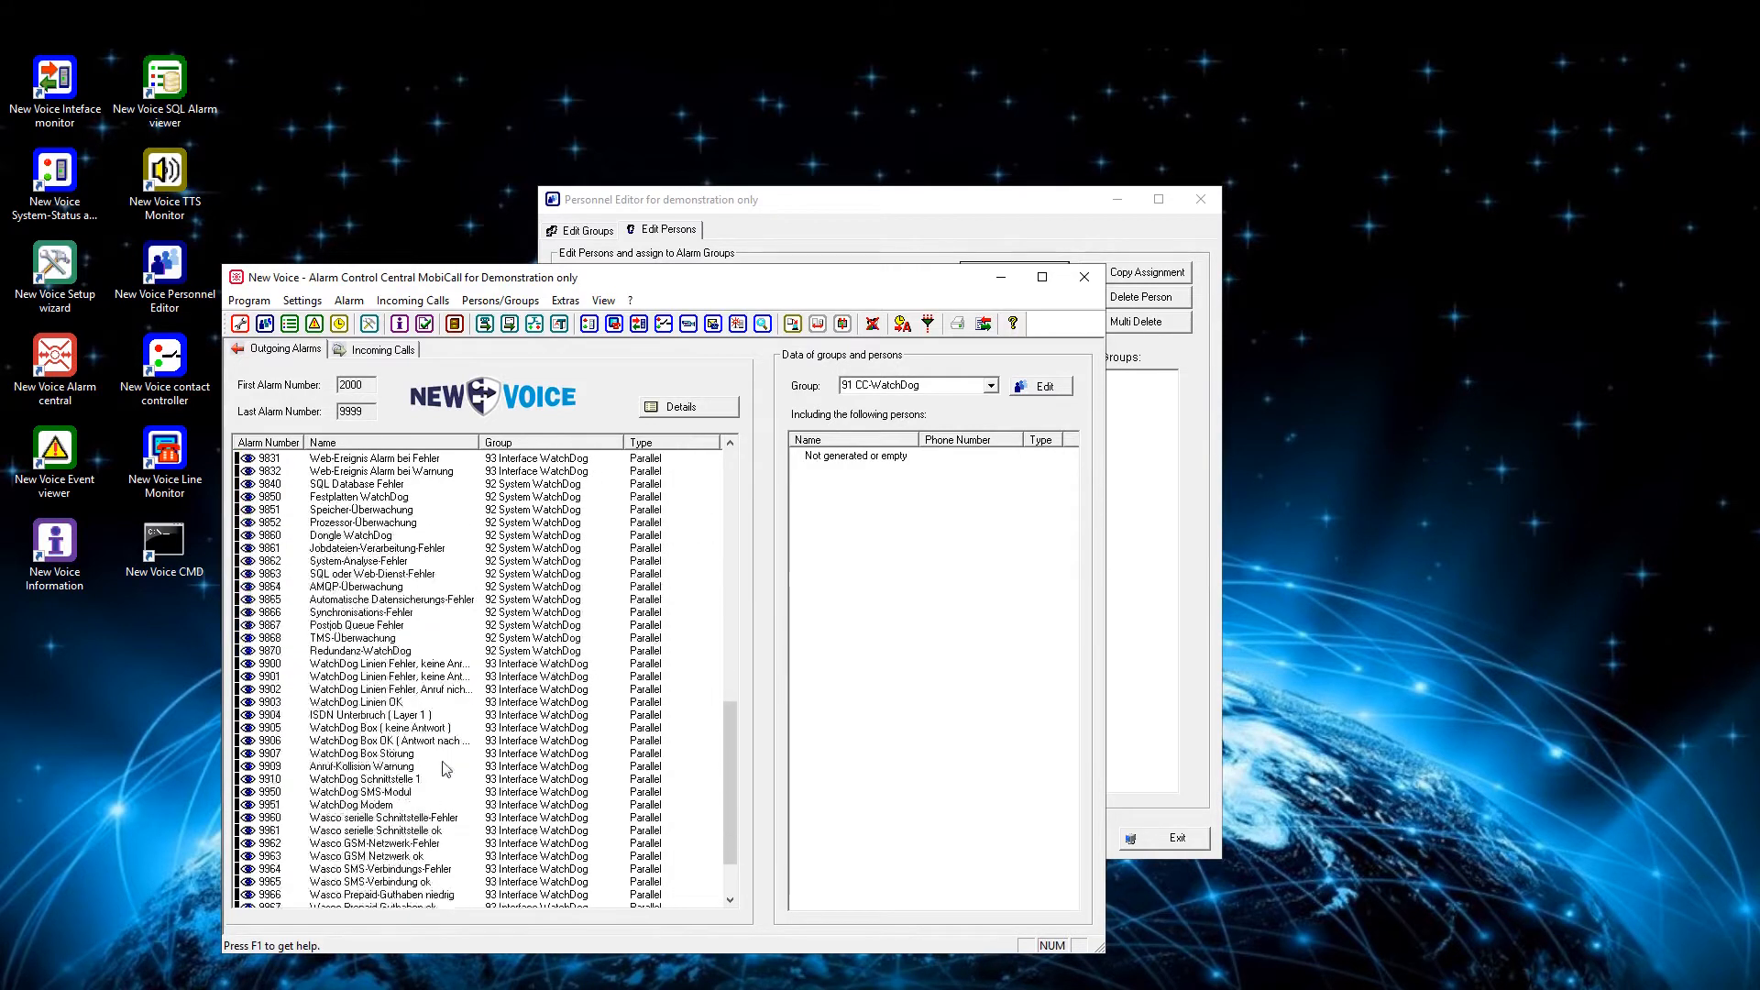
{"action": "left_click", "coordinate": [341, 869]}
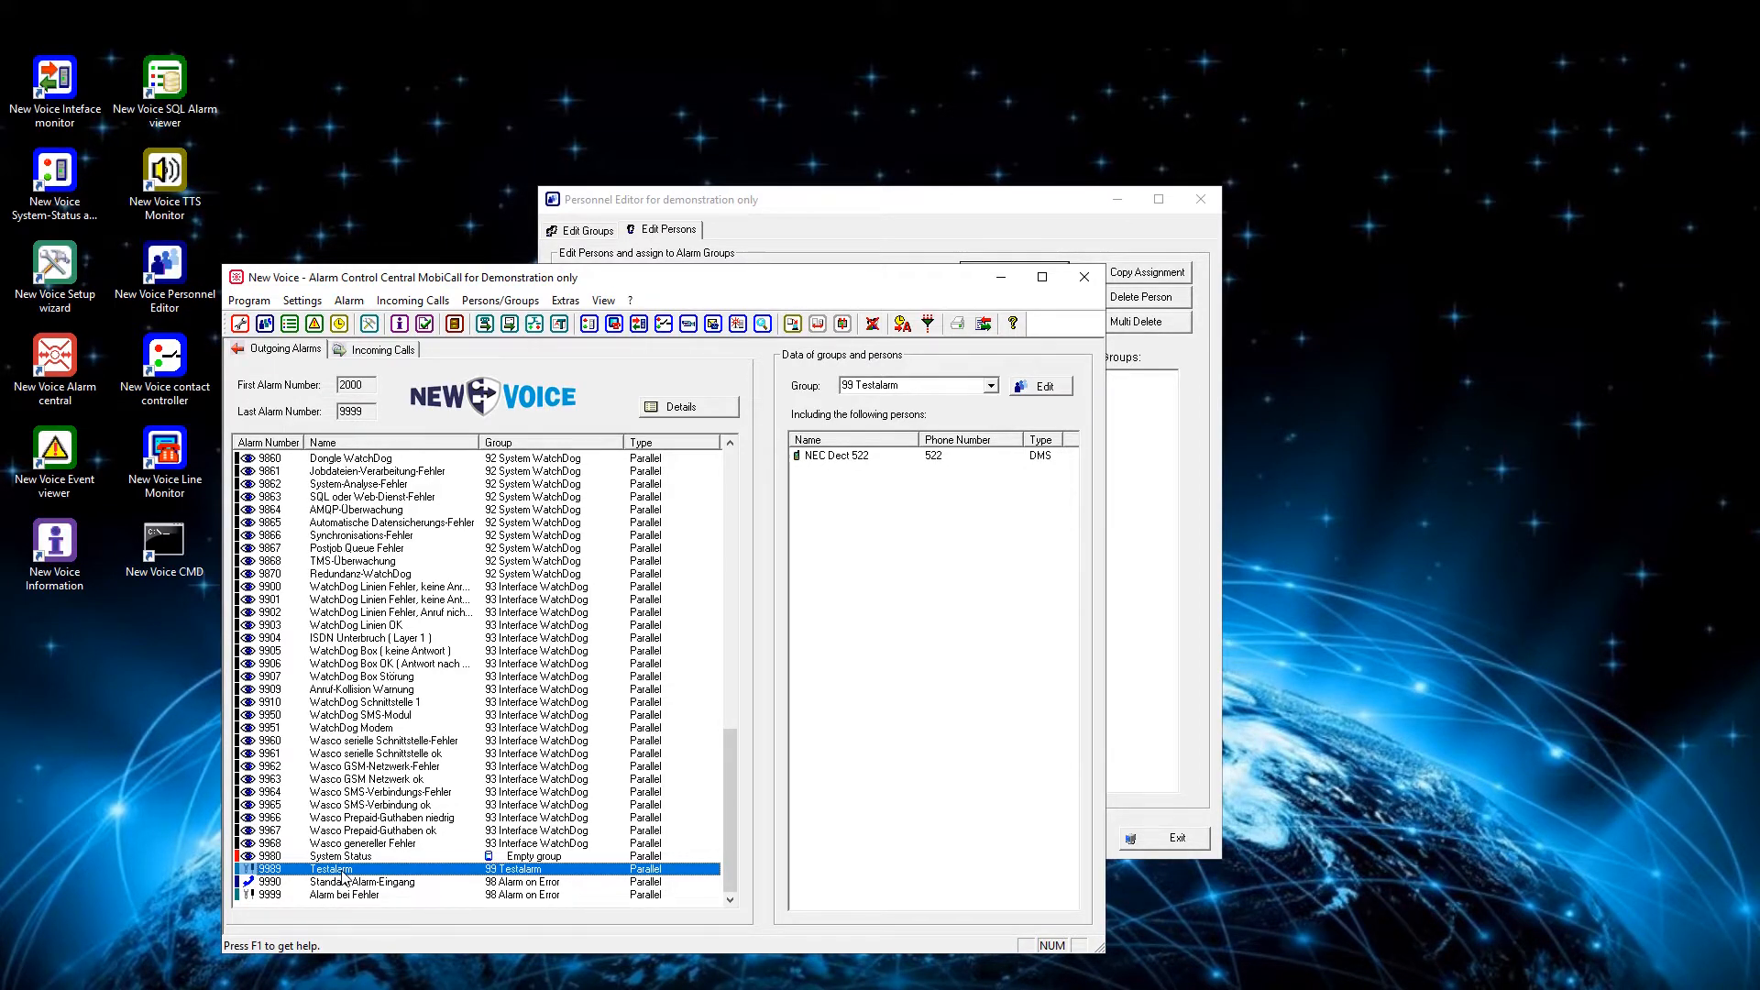
{"action": "double_click", "coordinate": [343, 877]}
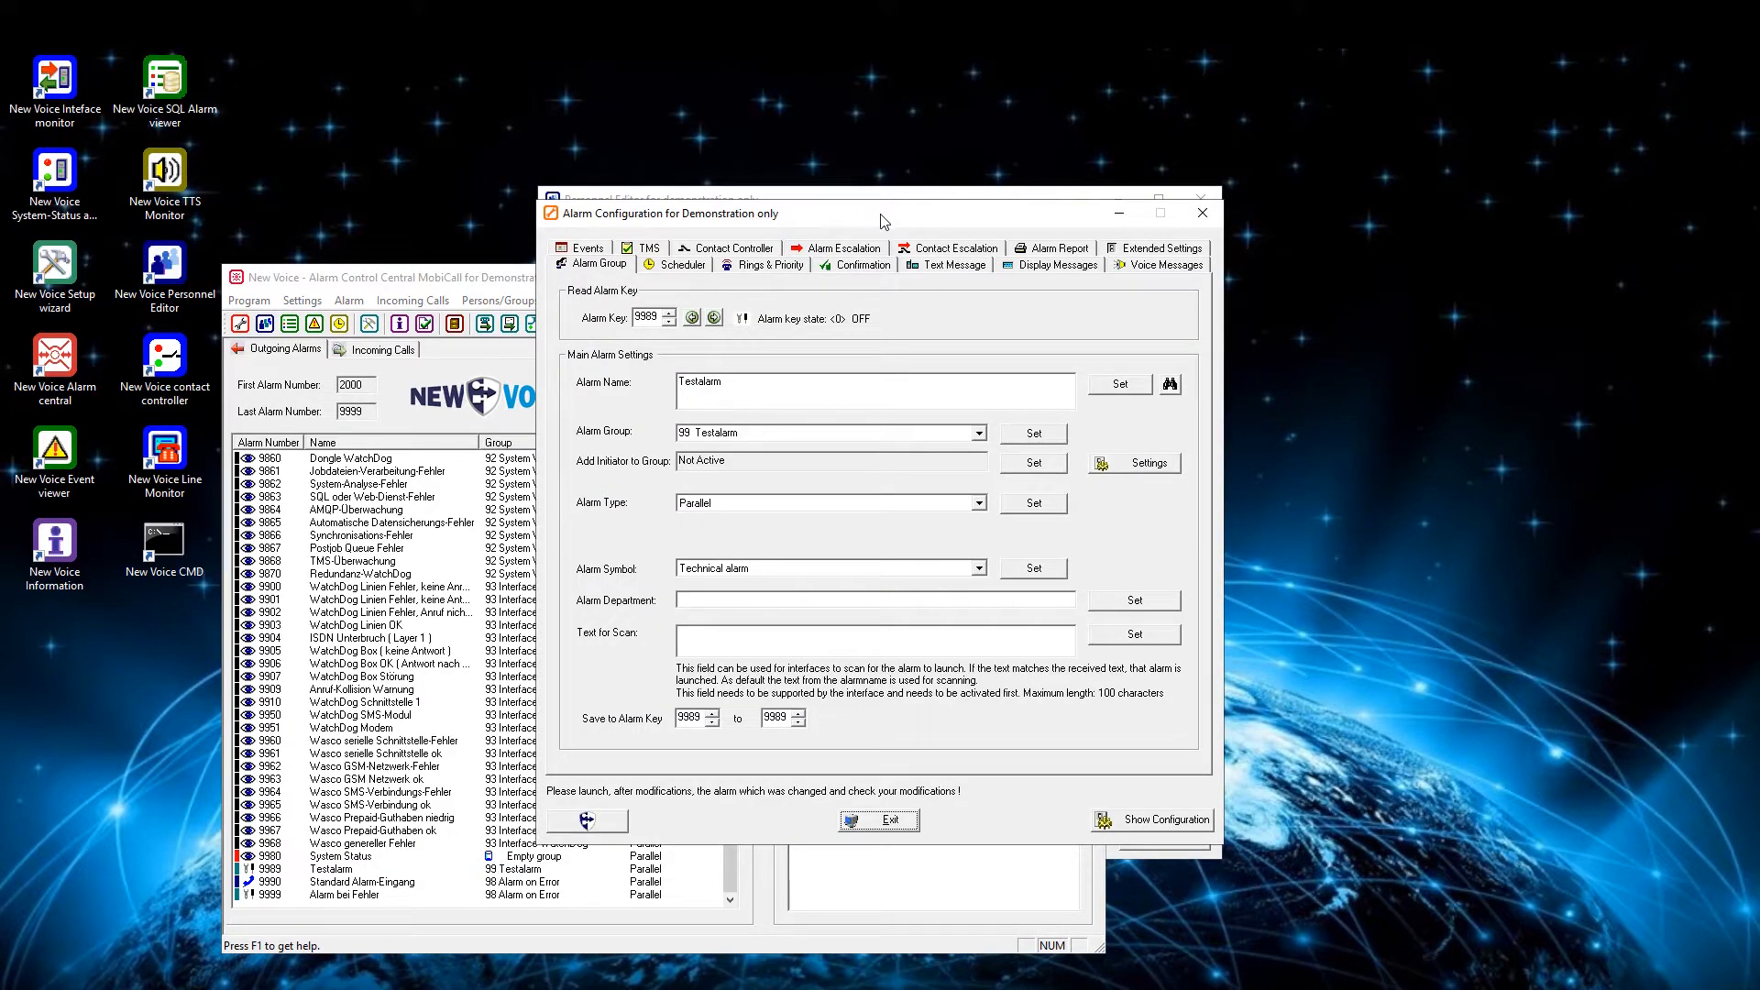
- In the alarm's DMLS ring pattern settings, choose Very Urgent Ring Tone (With confirmation) and ring volume 6 highest volume (Default)
{"action": "left_click", "coordinate": [772, 266]}
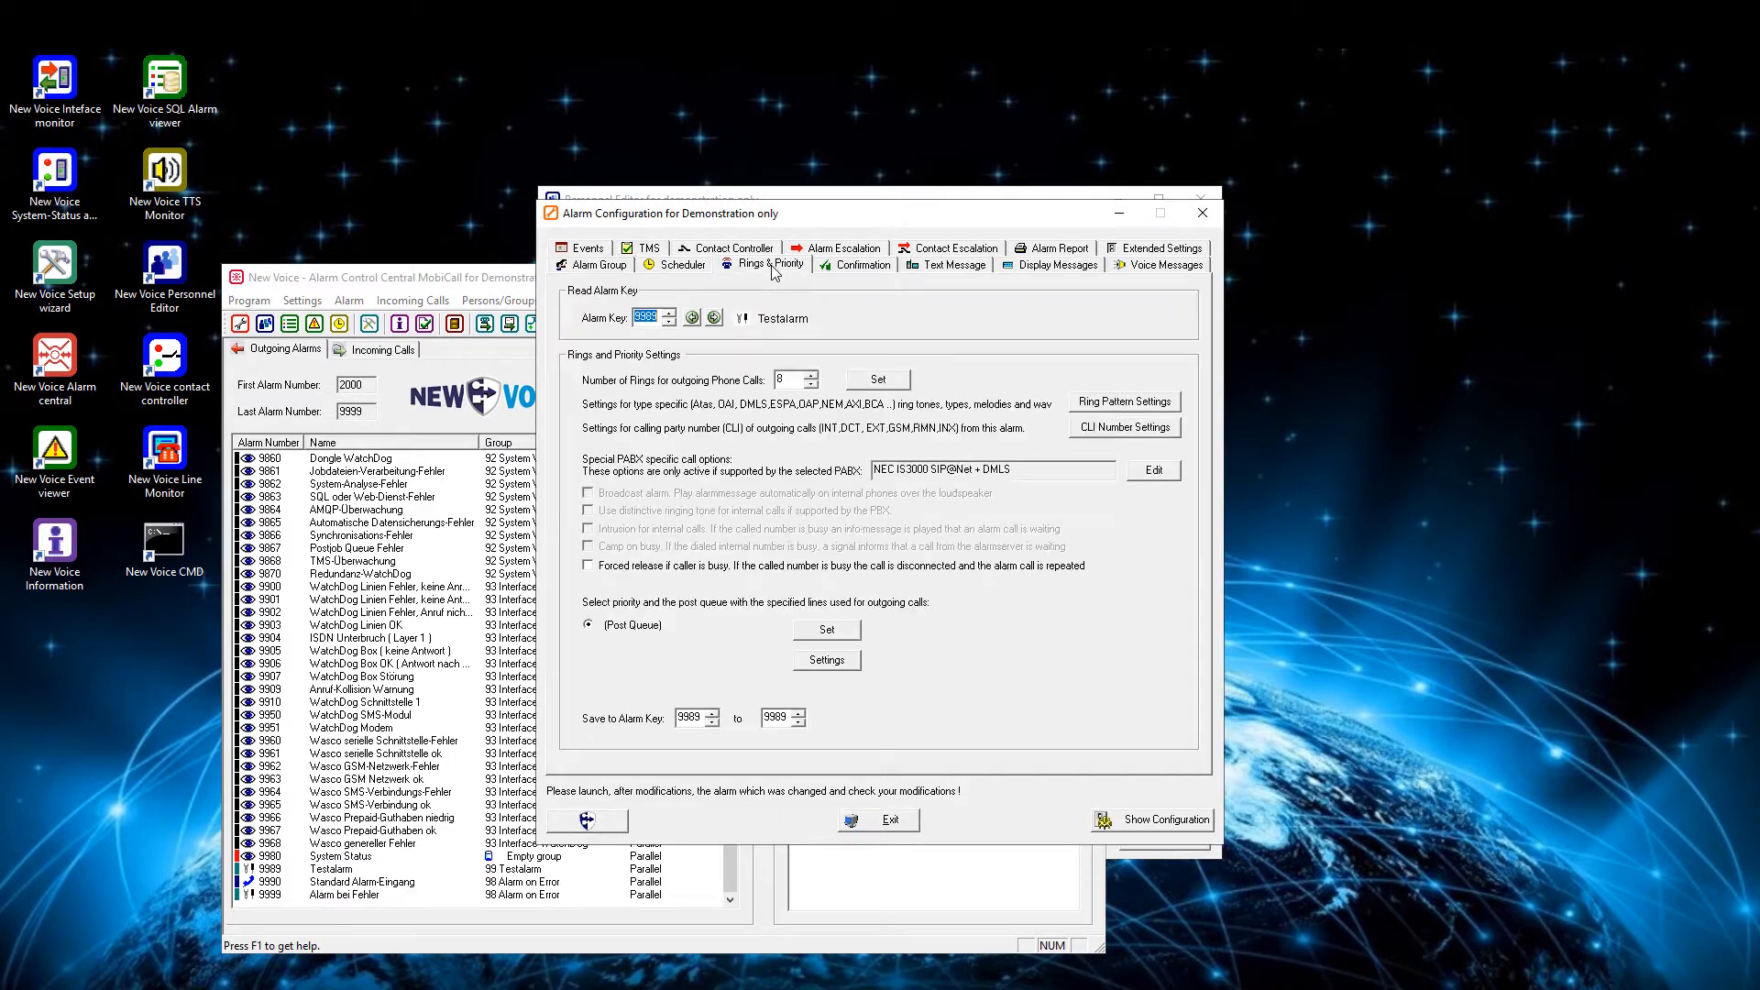
{"action": "left_click", "coordinate": [1109, 406]}
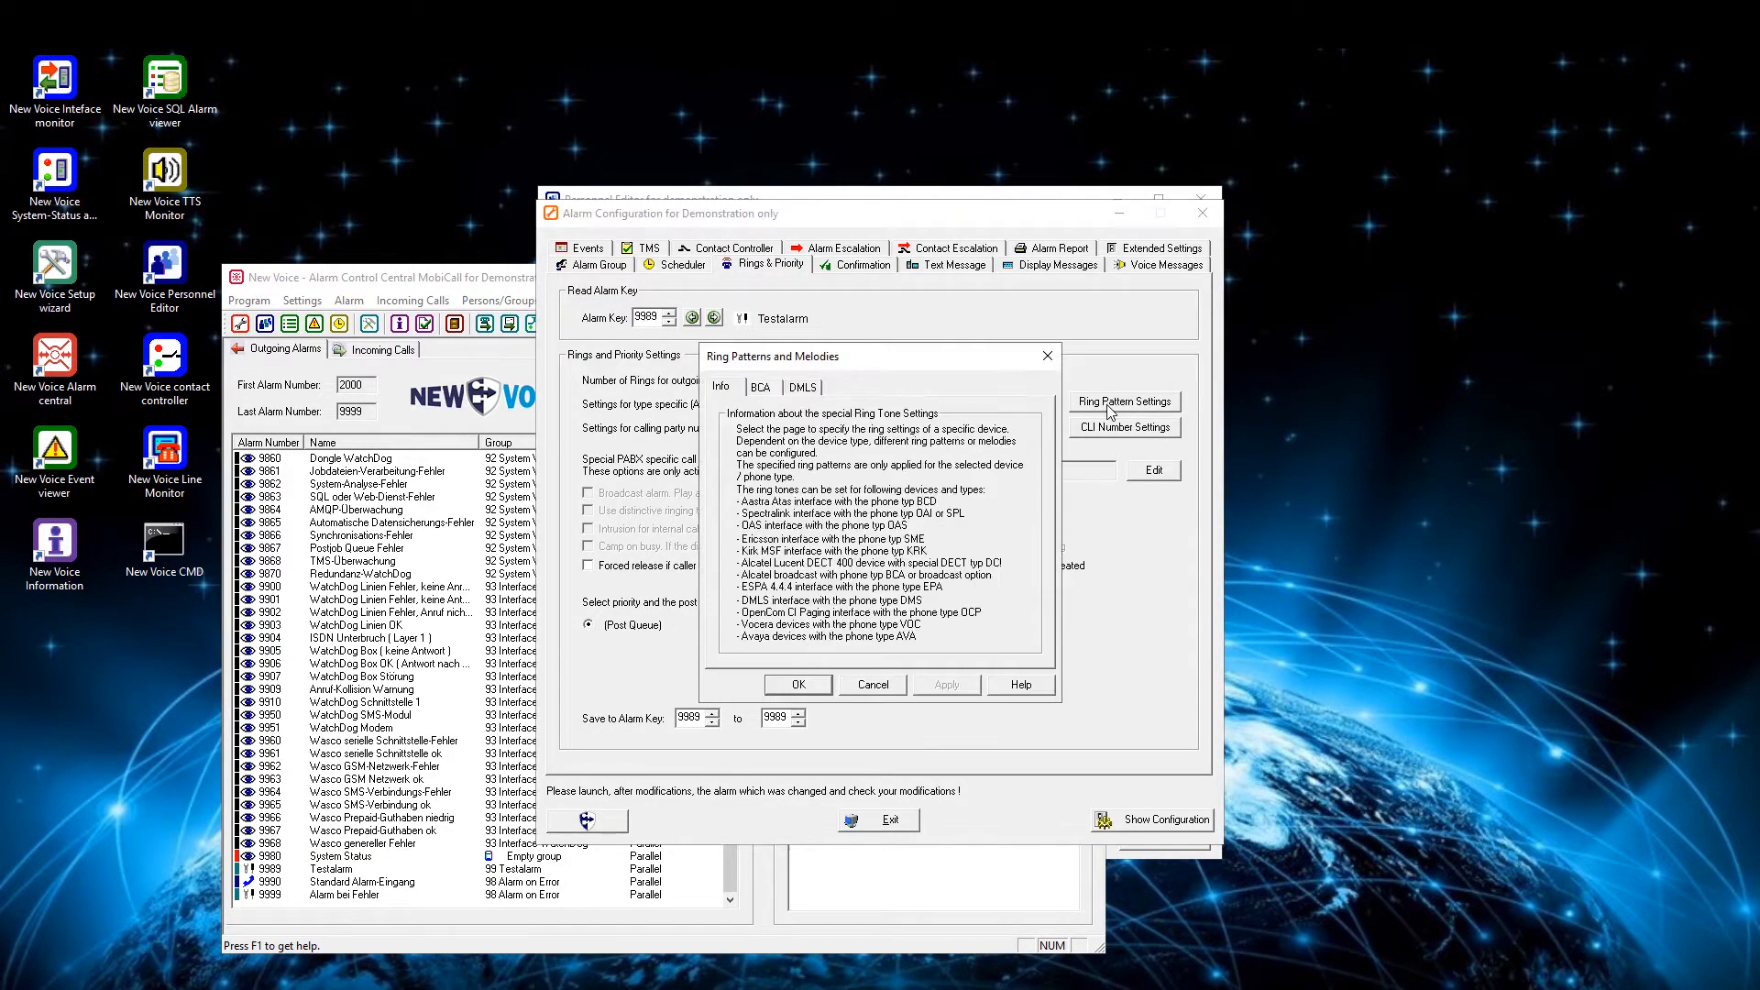
{"action": "left_click", "coordinate": [798, 390]}
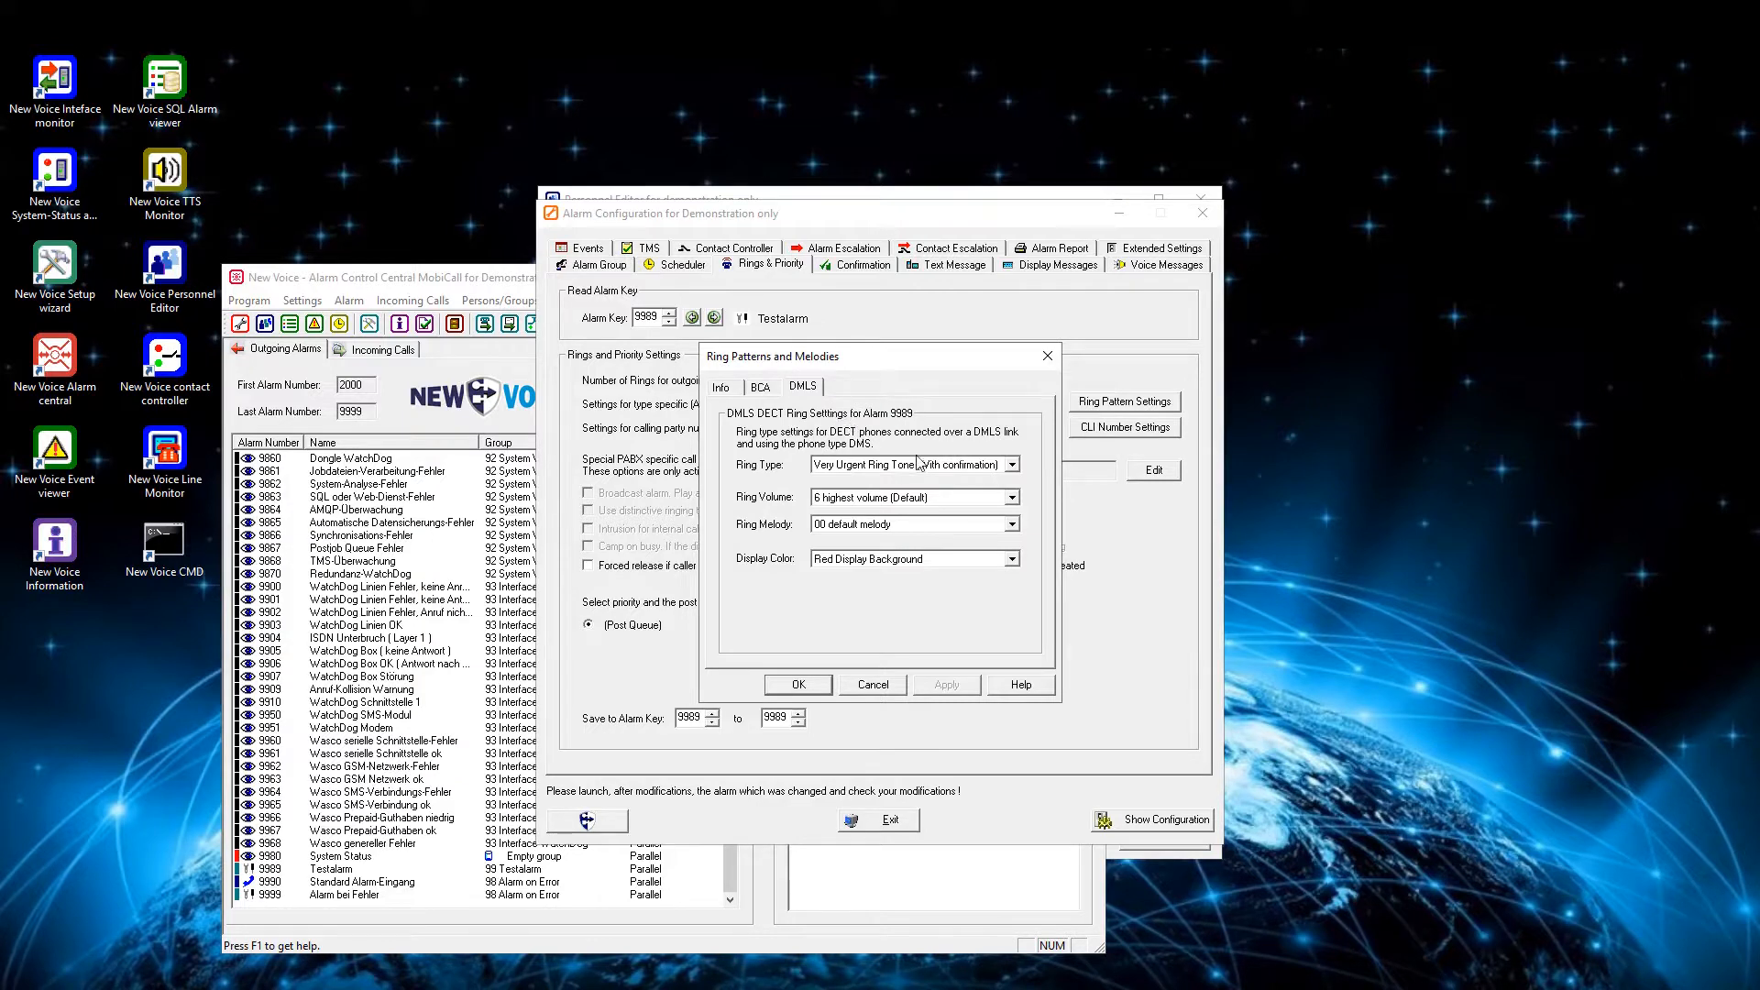
{"action": "left_click", "coordinate": [963, 471]}
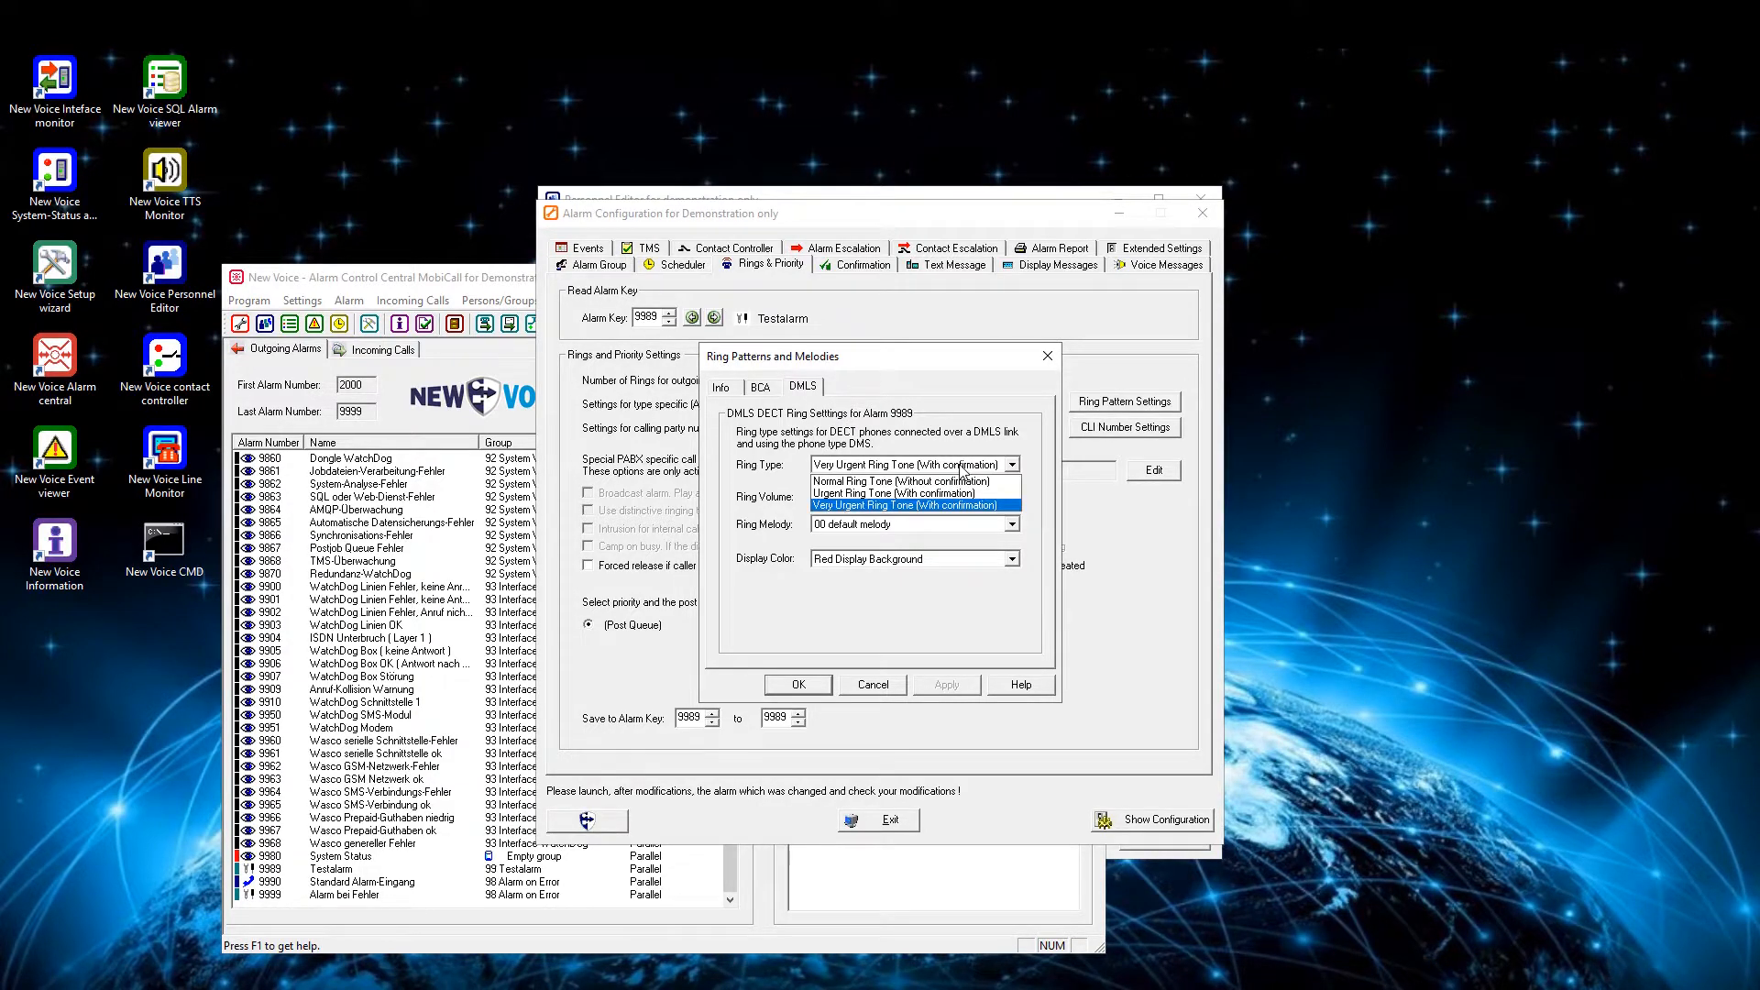
{"action": "left_click", "coordinate": [919, 505]}
{"action": "left_click", "coordinate": [931, 501]}
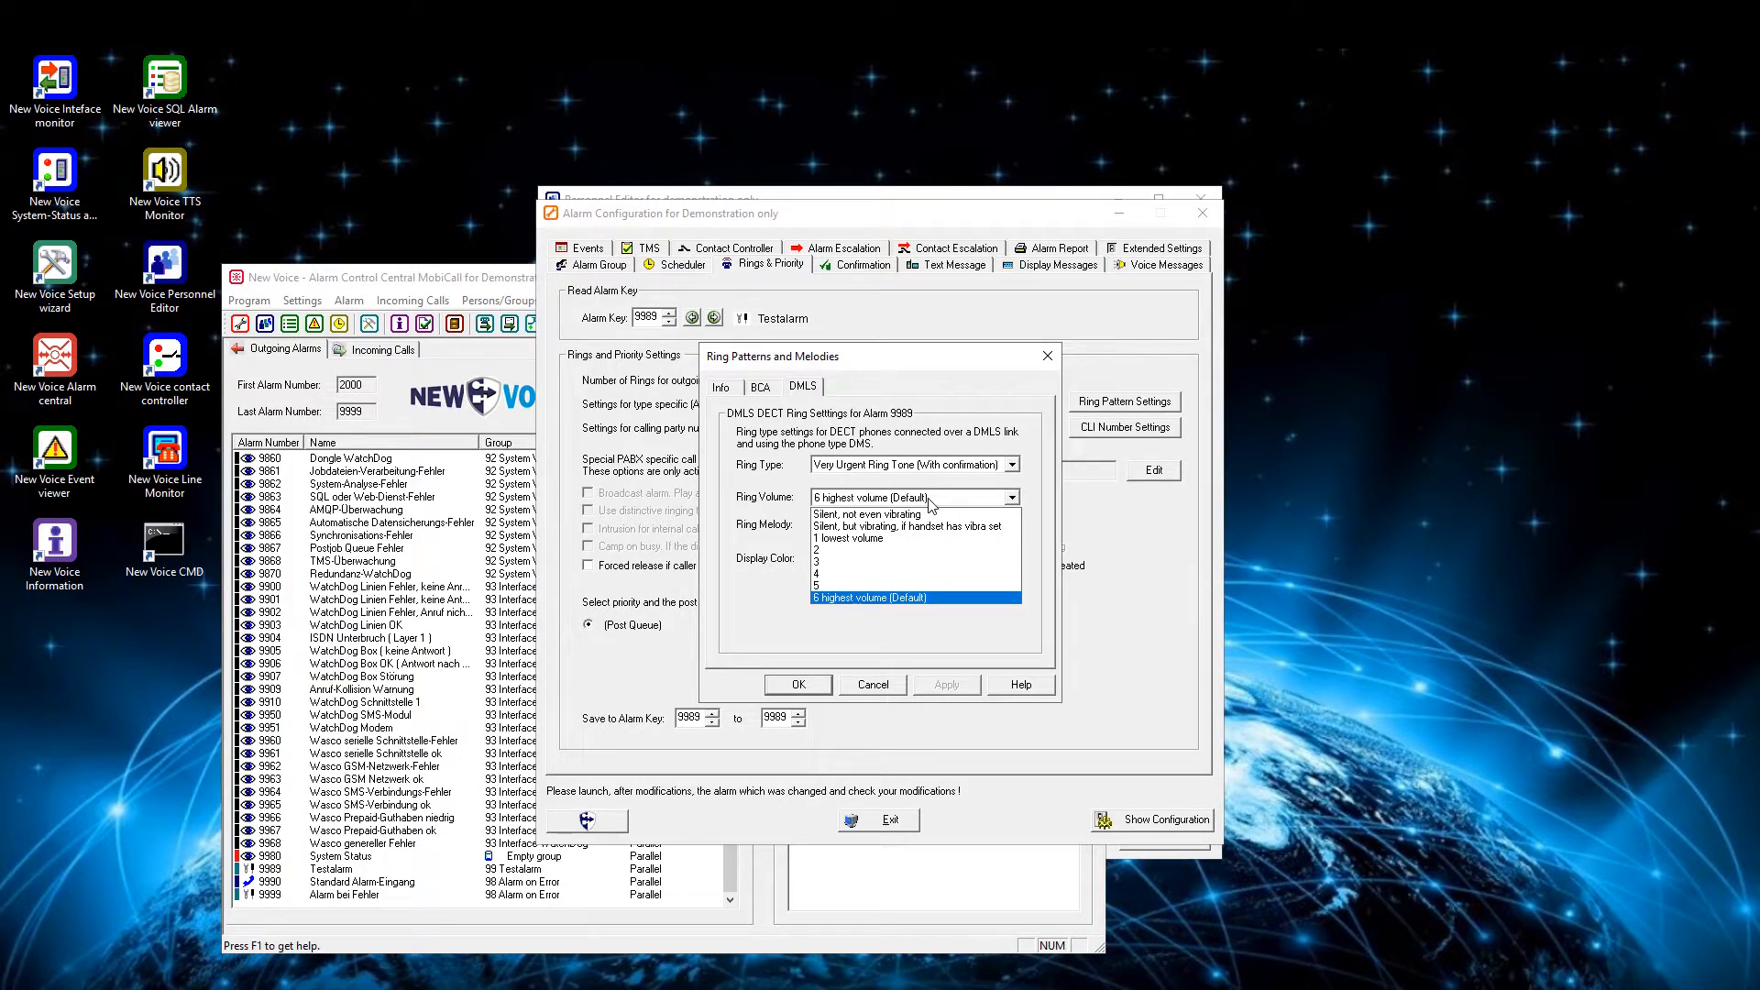
{"action": "left_click", "coordinate": [929, 502]}
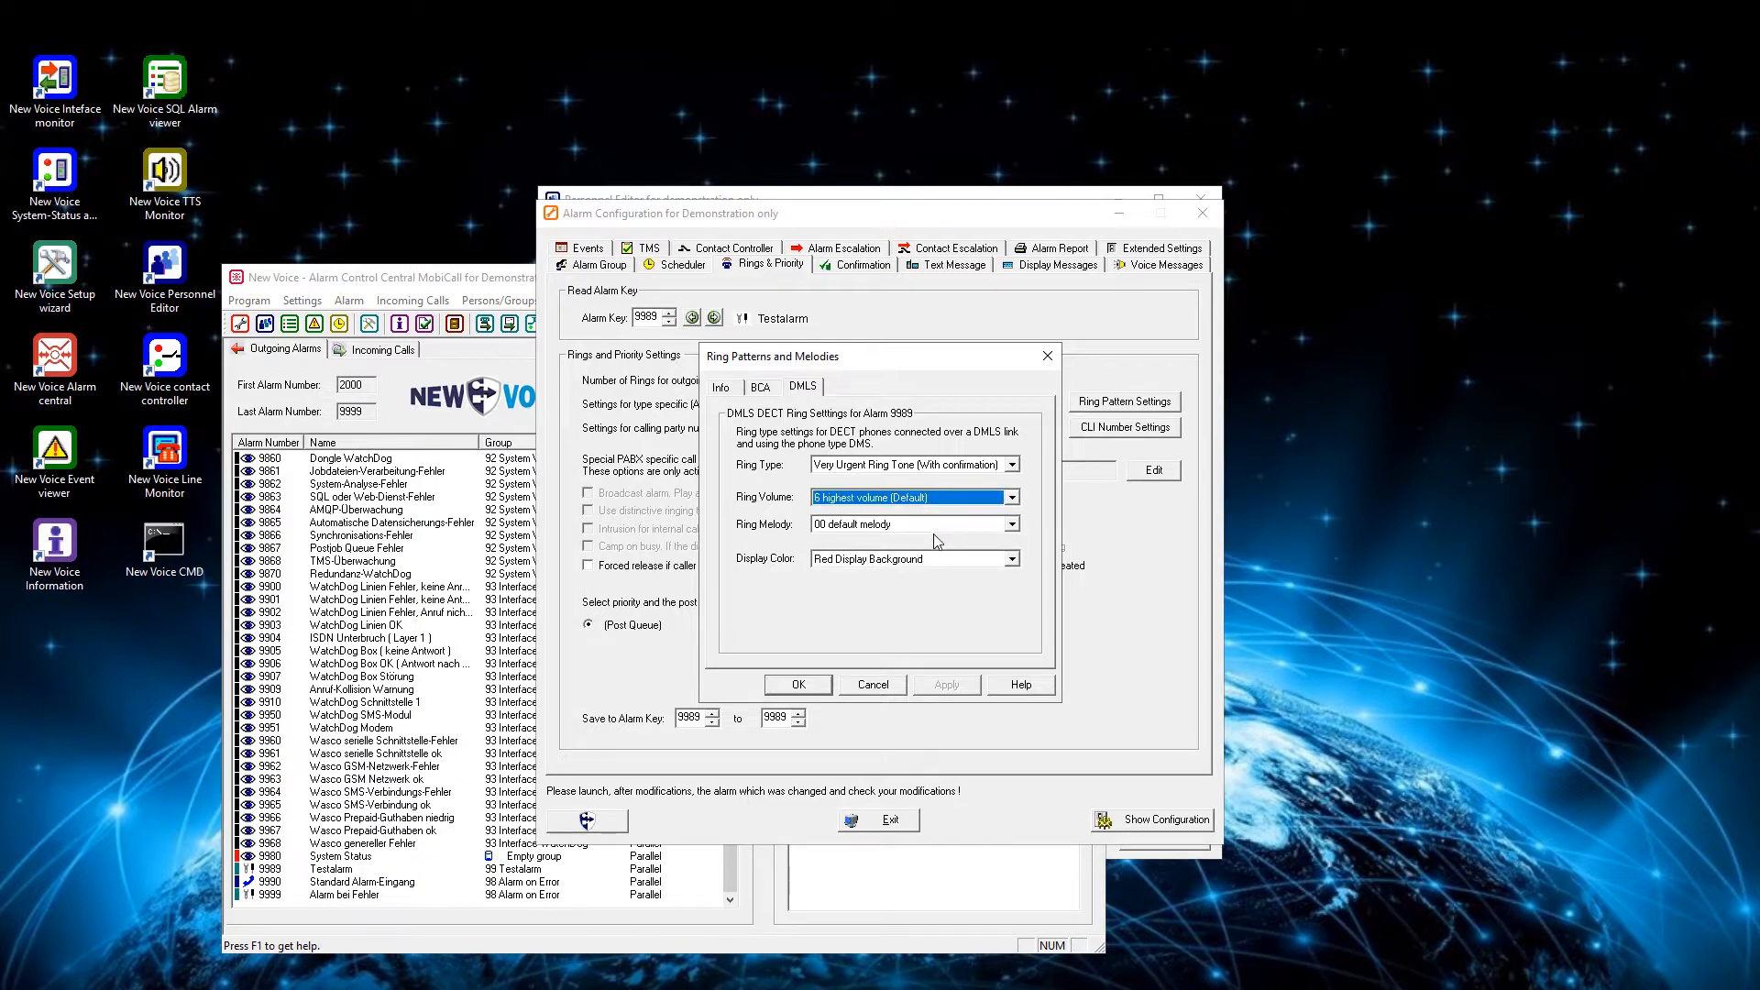
- Keep the 00 default melody, set the DMLS display color to Green Display Background, and save the ring patterns for alarm key 9989
{"action": "left_click", "coordinate": [943, 532]}
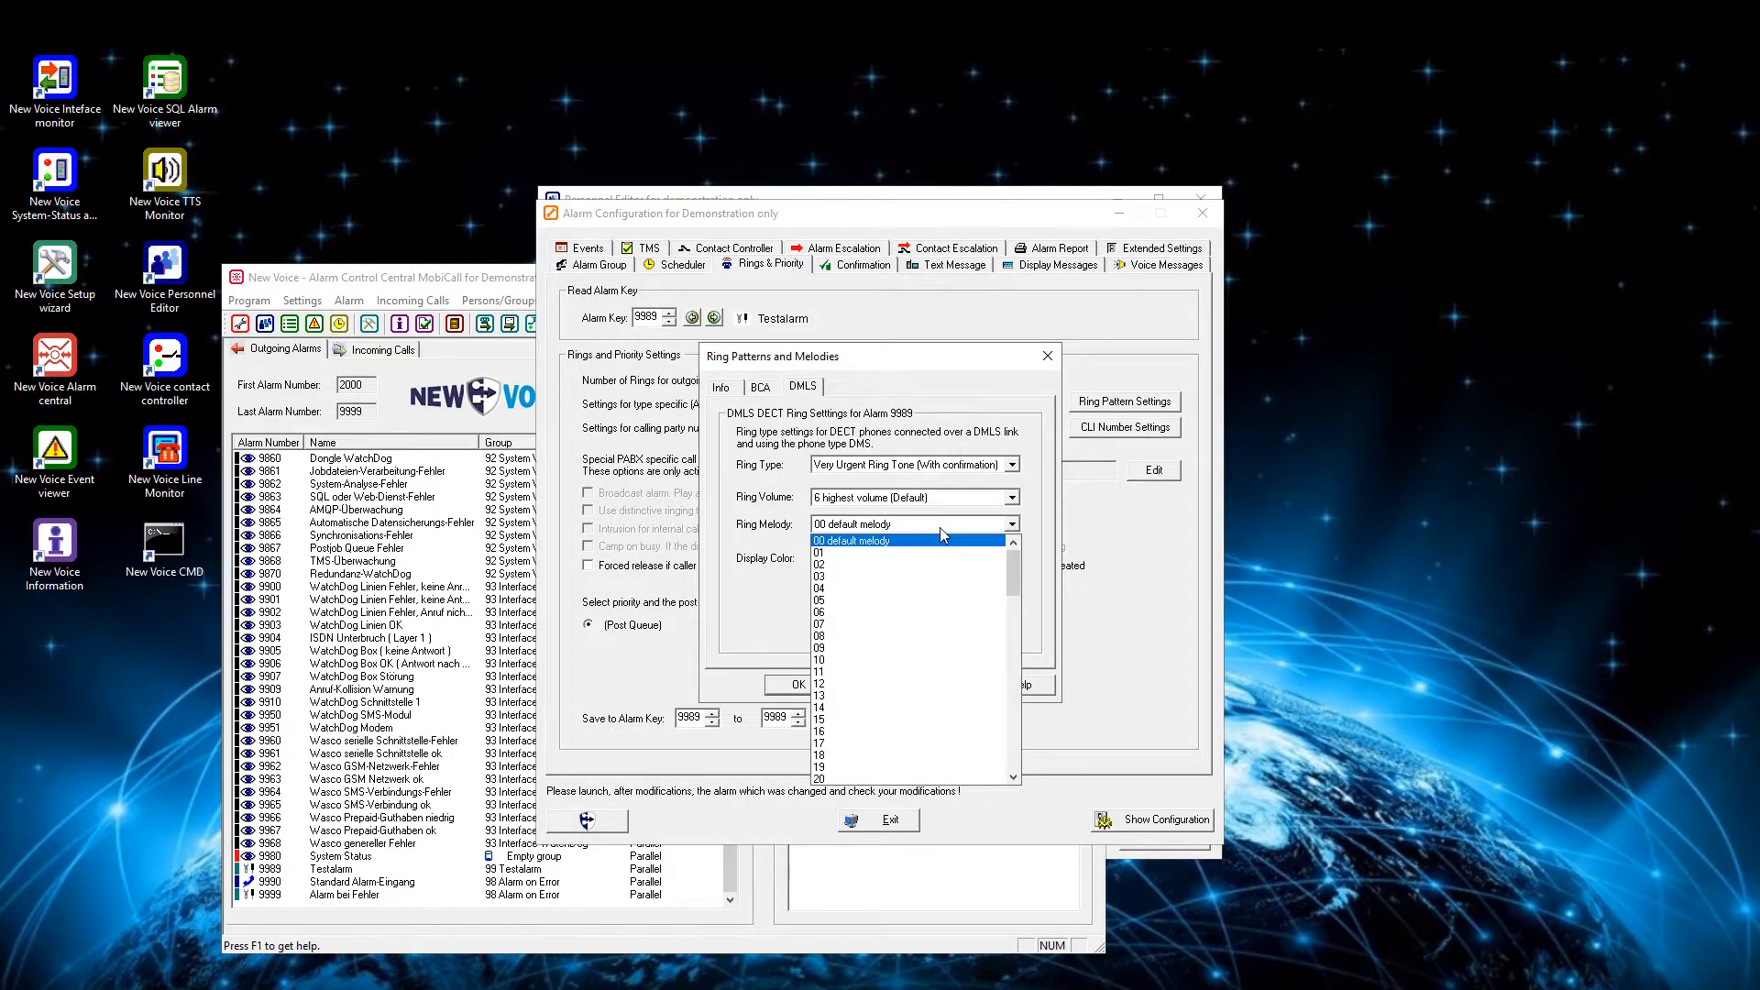
{"action": "left_click", "coordinate": [941, 530]}
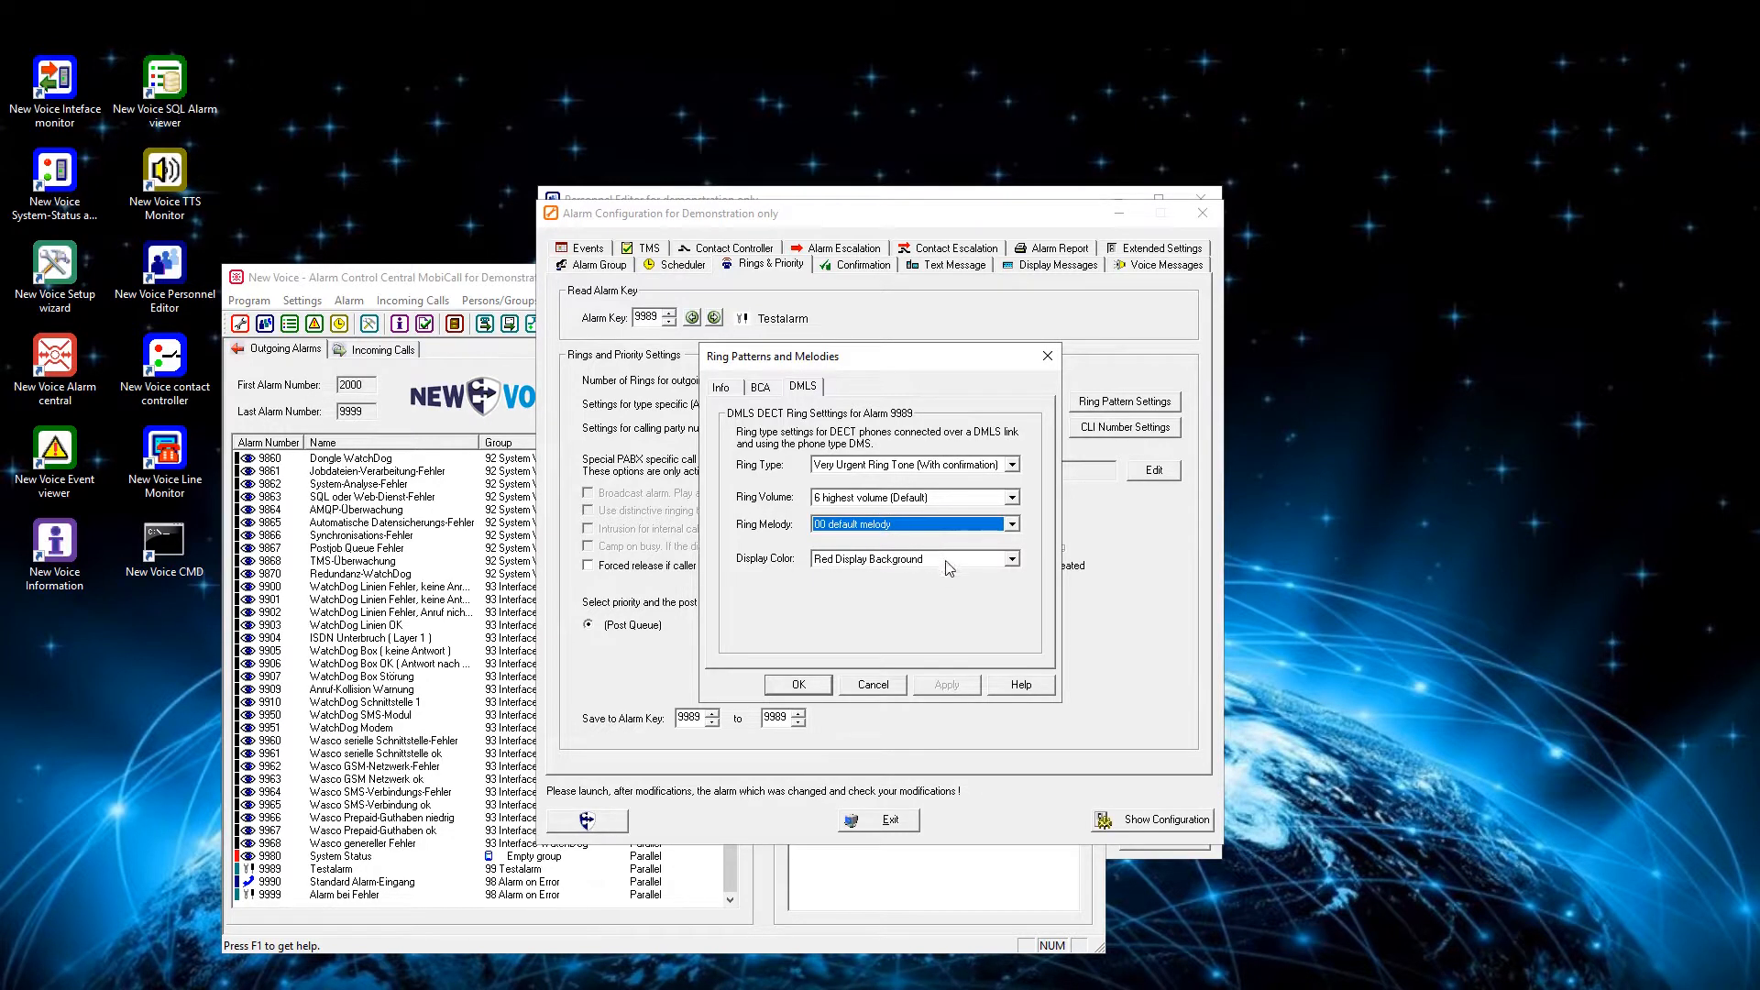
{"action": "left_click", "coordinate": [948, 562]}
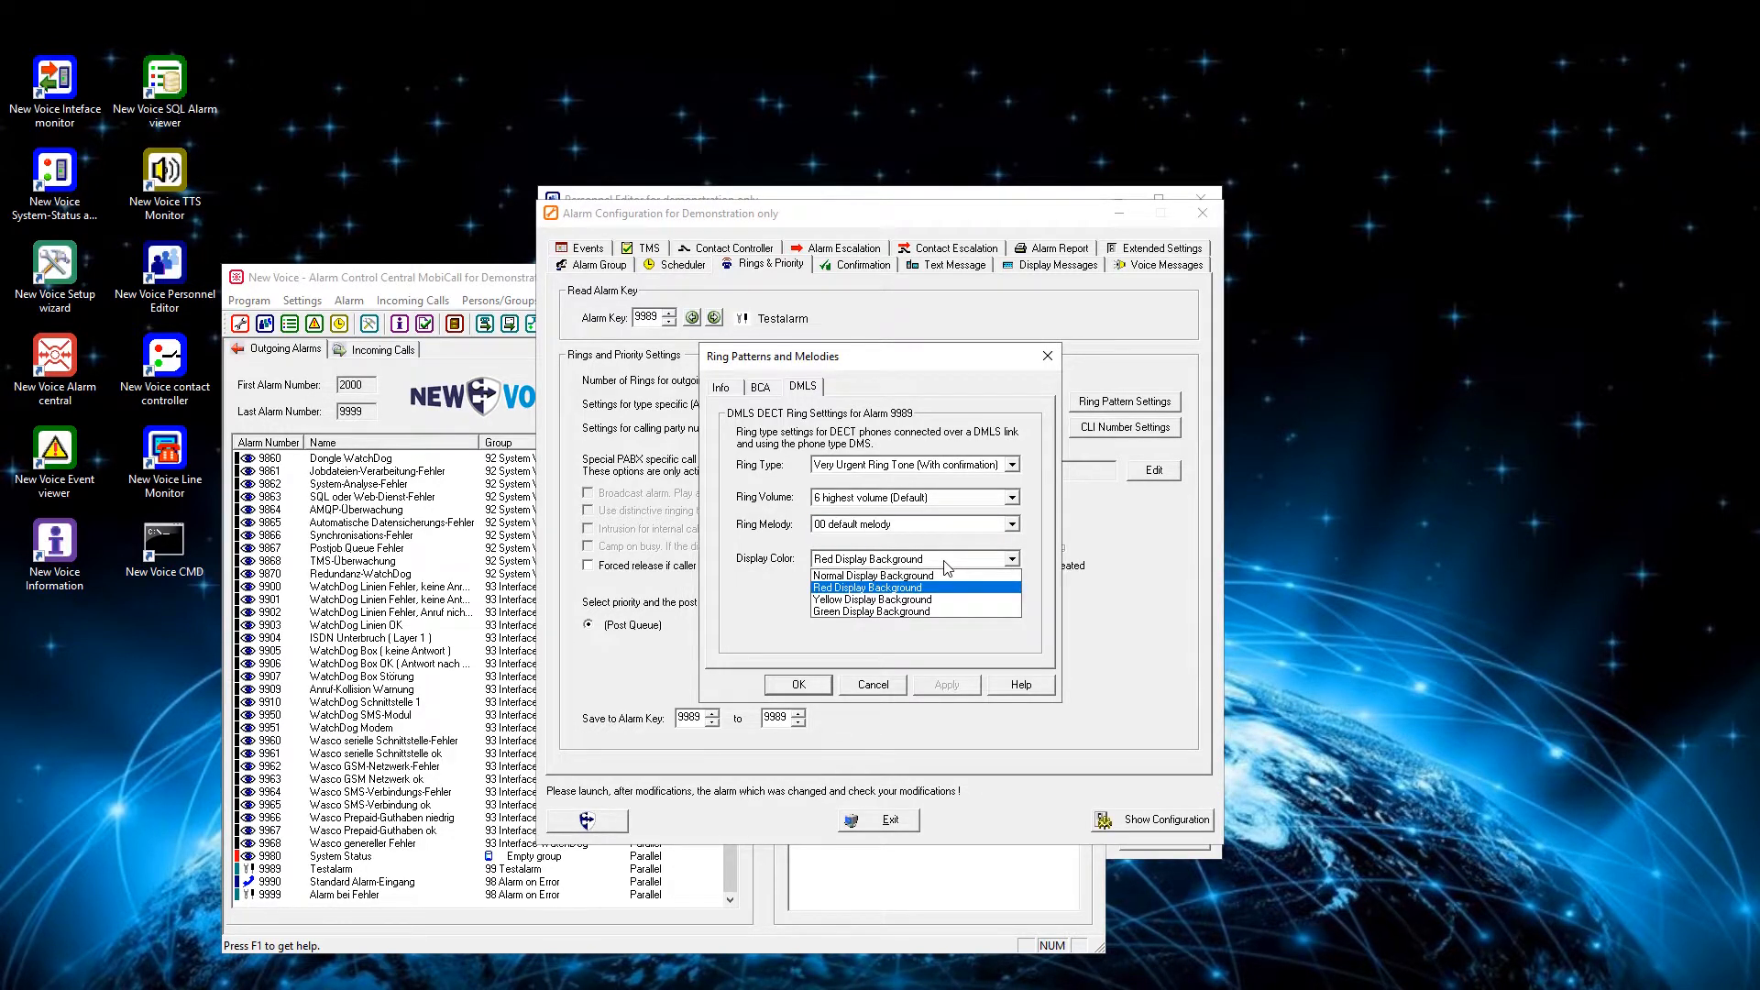
{"action": "left_click", "coordinate": [924, 611]}
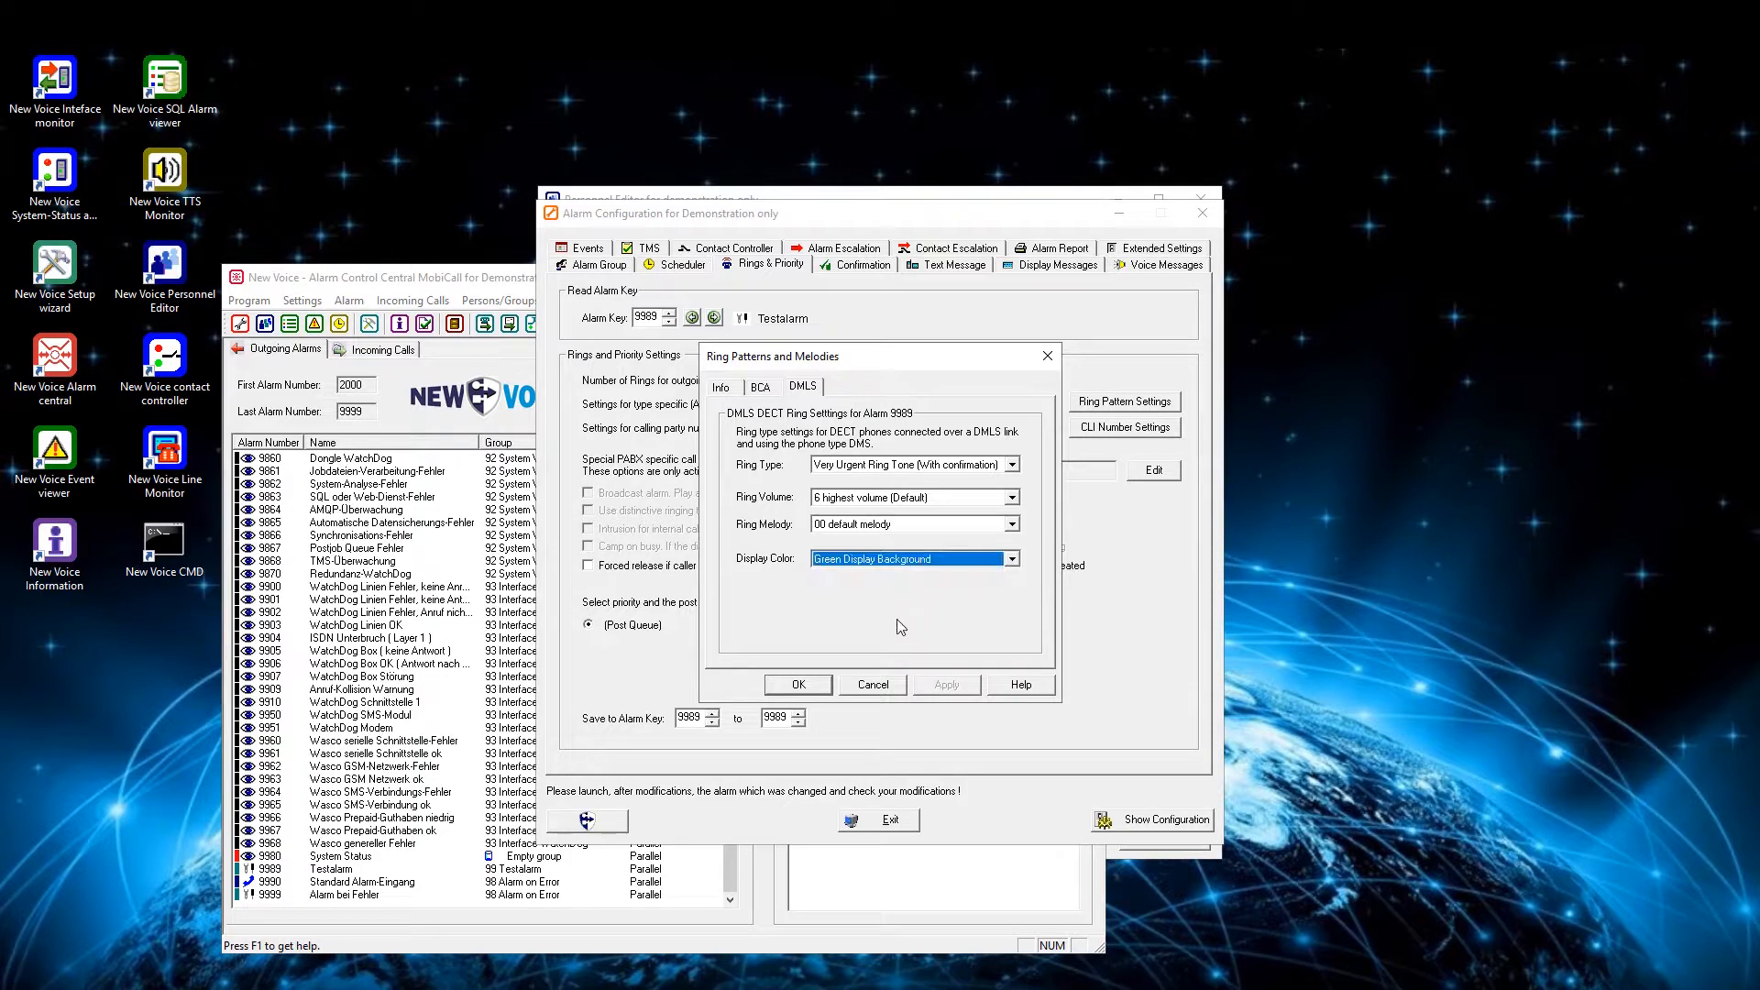
{"action": "left_click", "coordinate": [819, 690]}
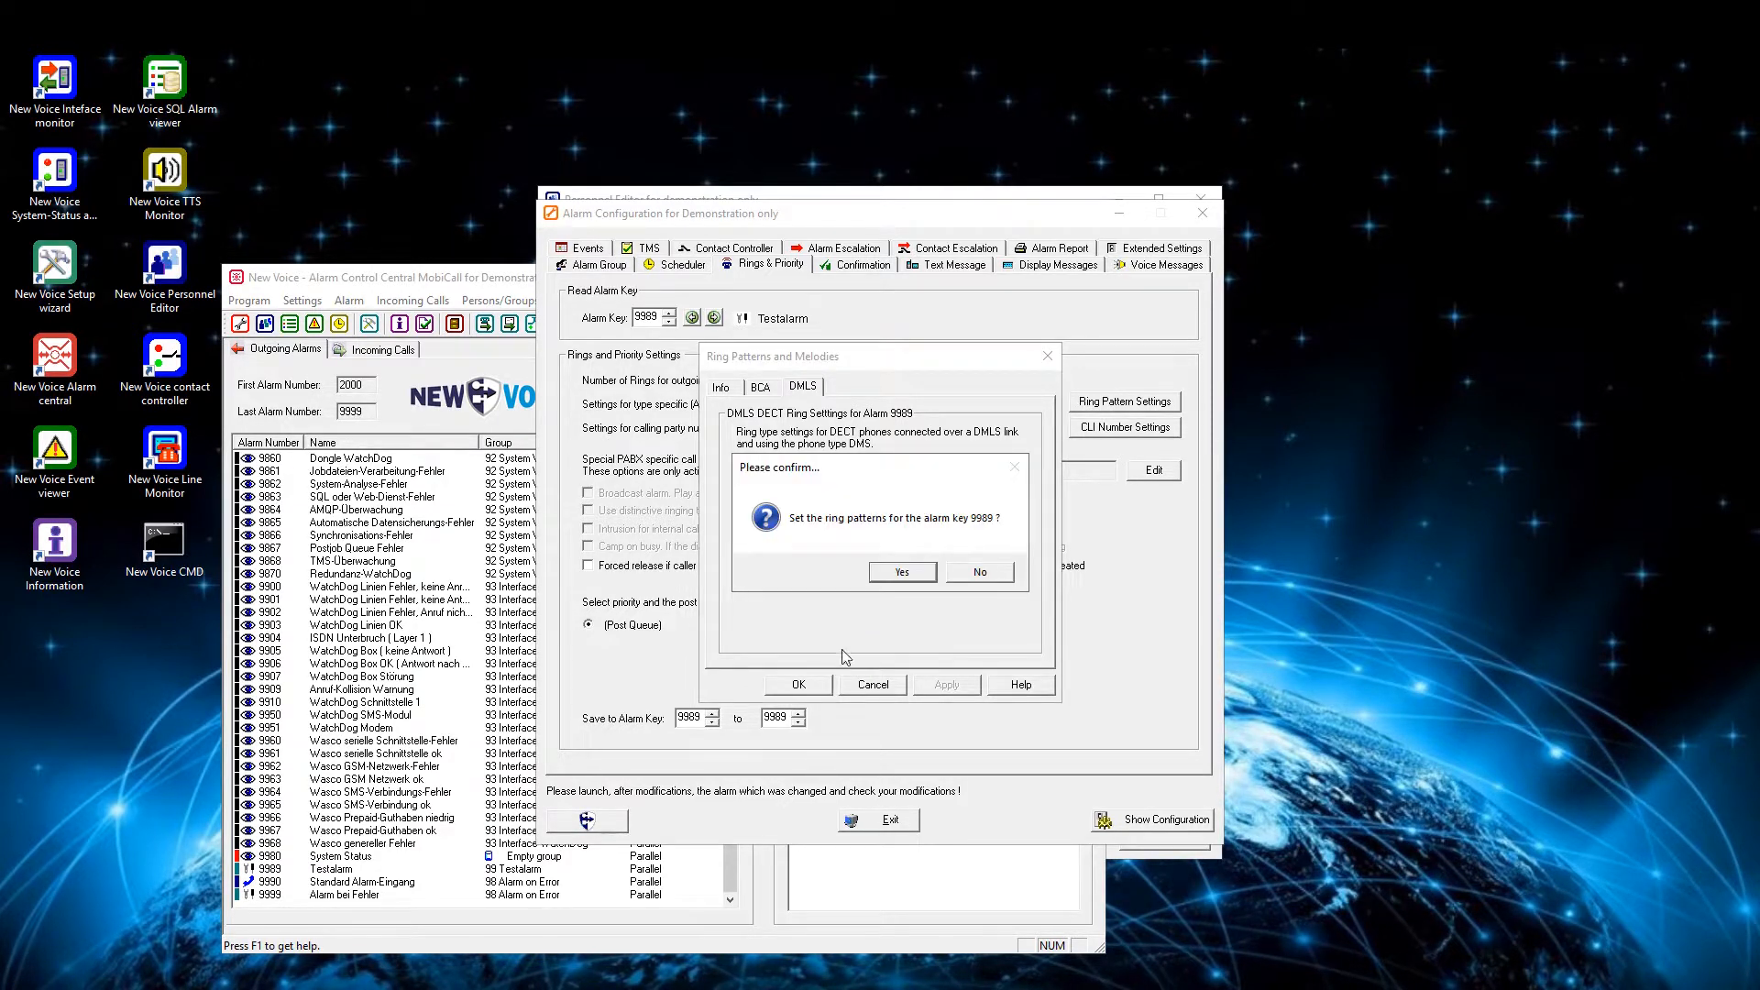
{"action": "left_click", "coordinate": [911, 578]}
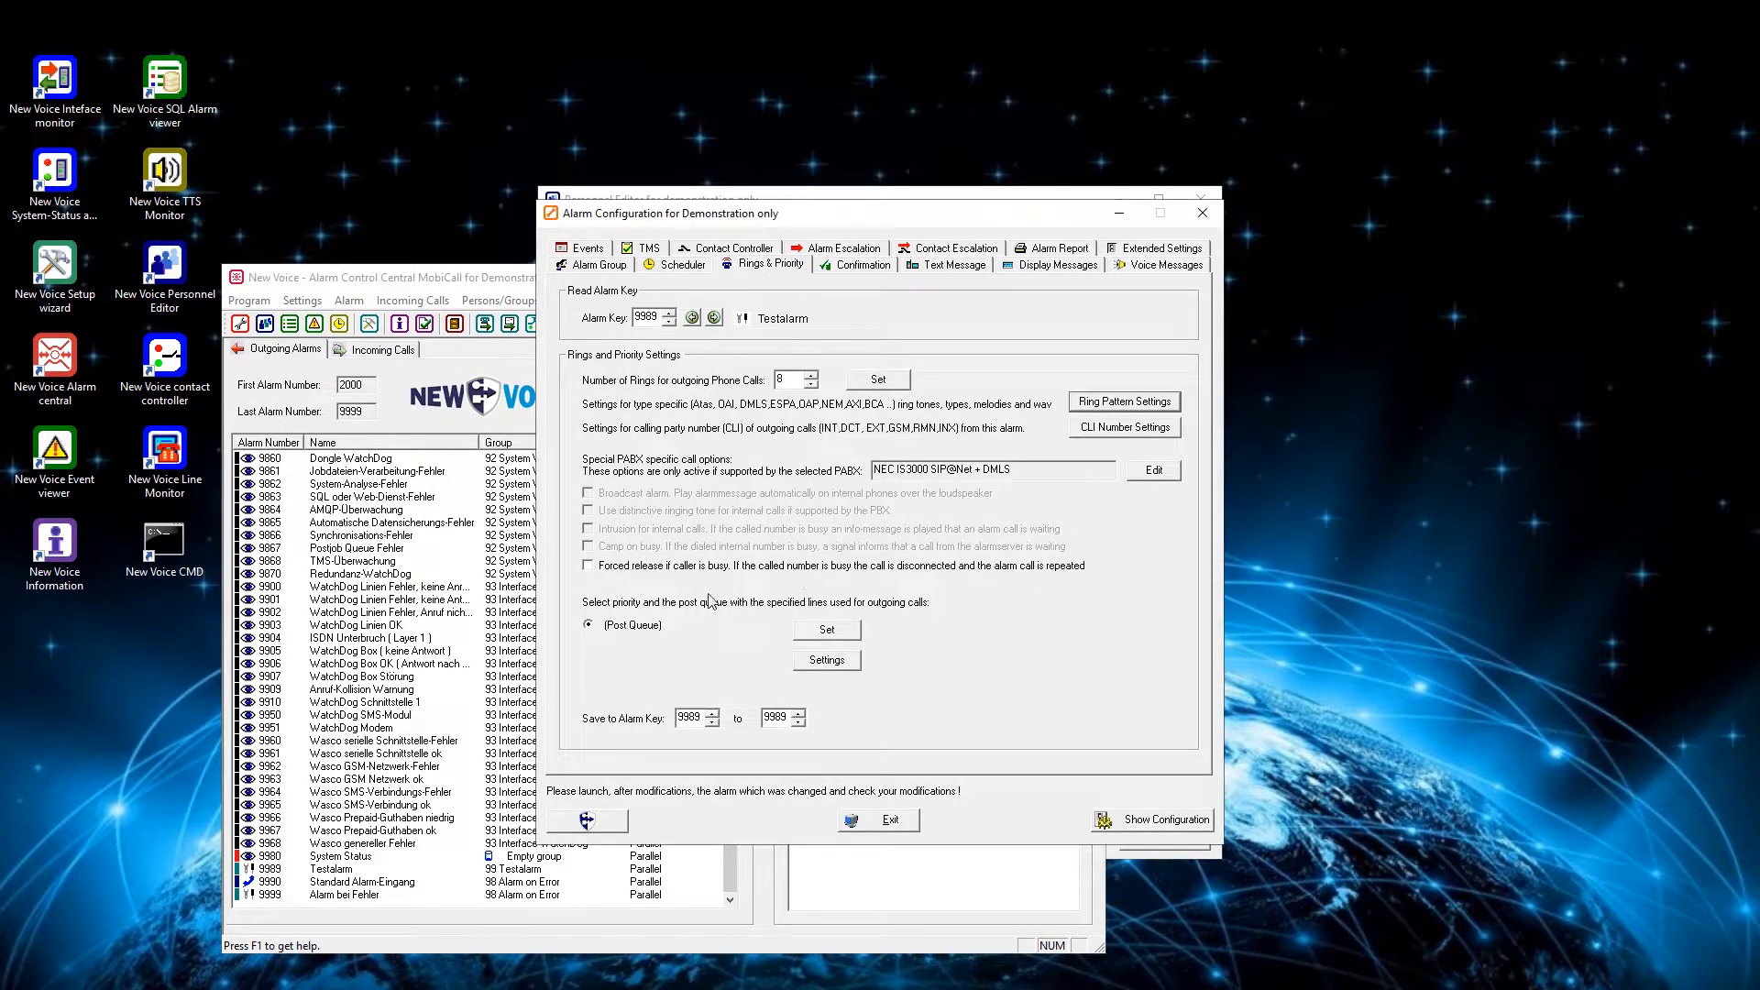
- Launch alarm 9989 Testalarm from the Alarm Central and open its newest entry in the SQL Alarm-Viewer
{"action": "left_click", "coordinate": [361, 871]}
{"action": "right_click", "coordinate": [360, 869]}
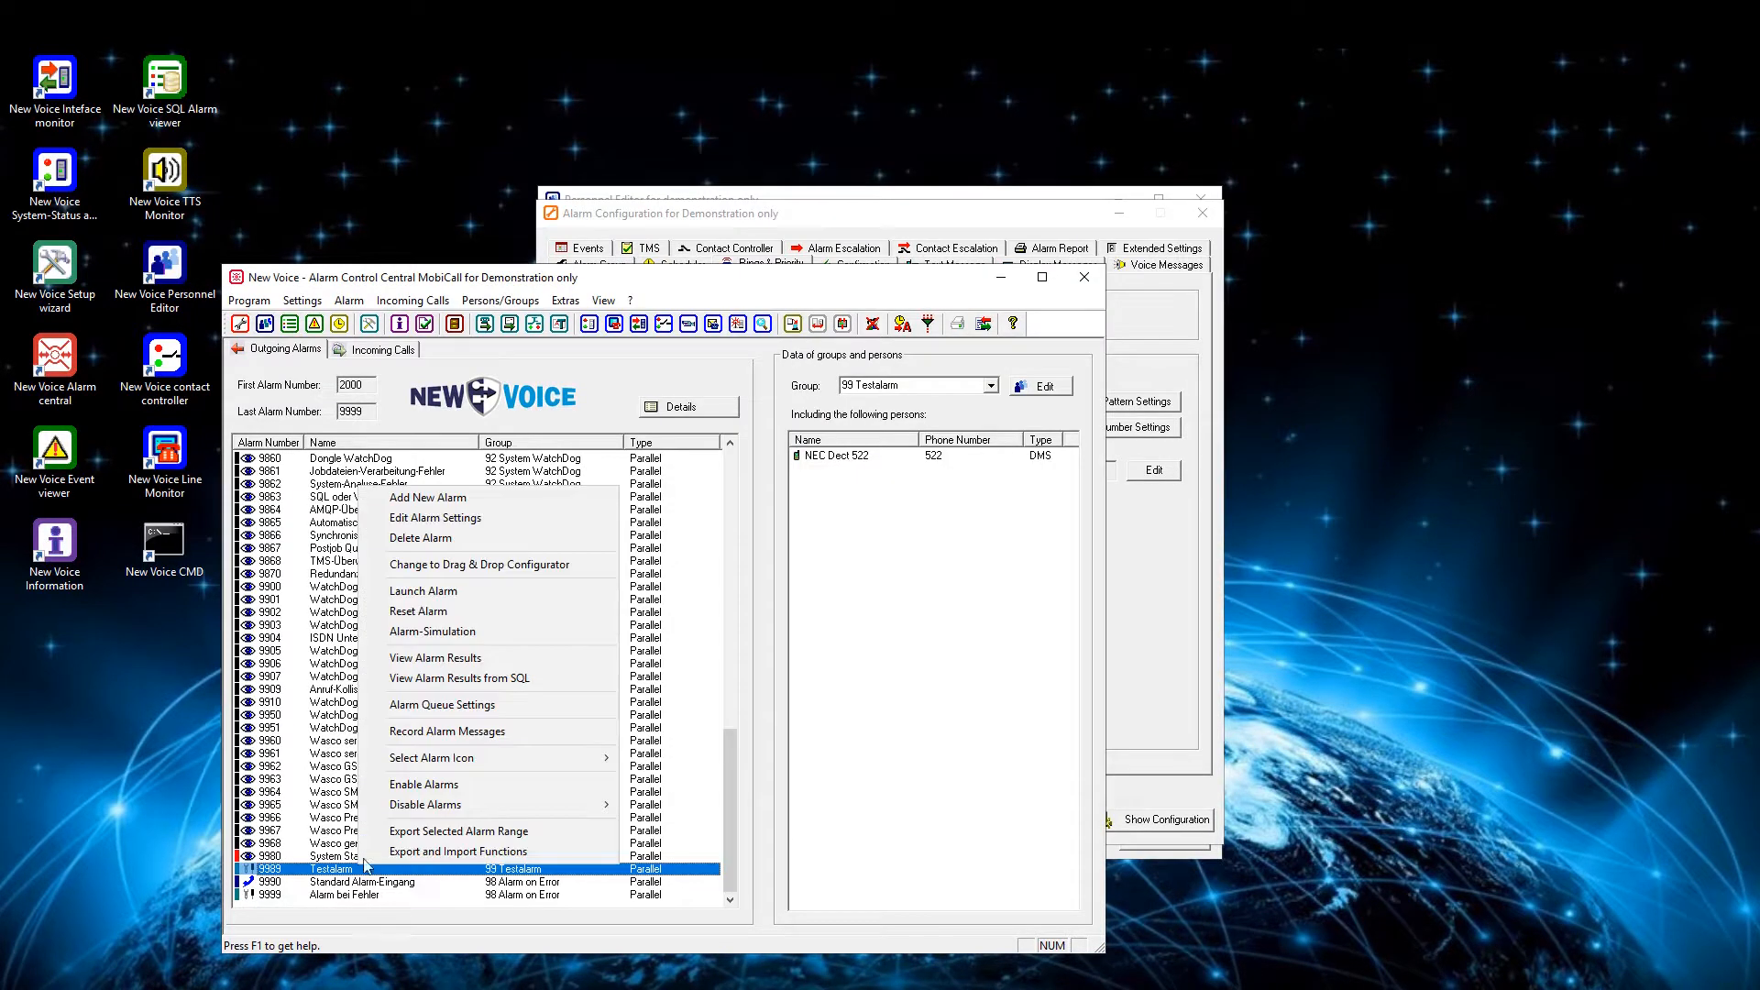
{"action": "left_click", "coordinate": [459, 595]}
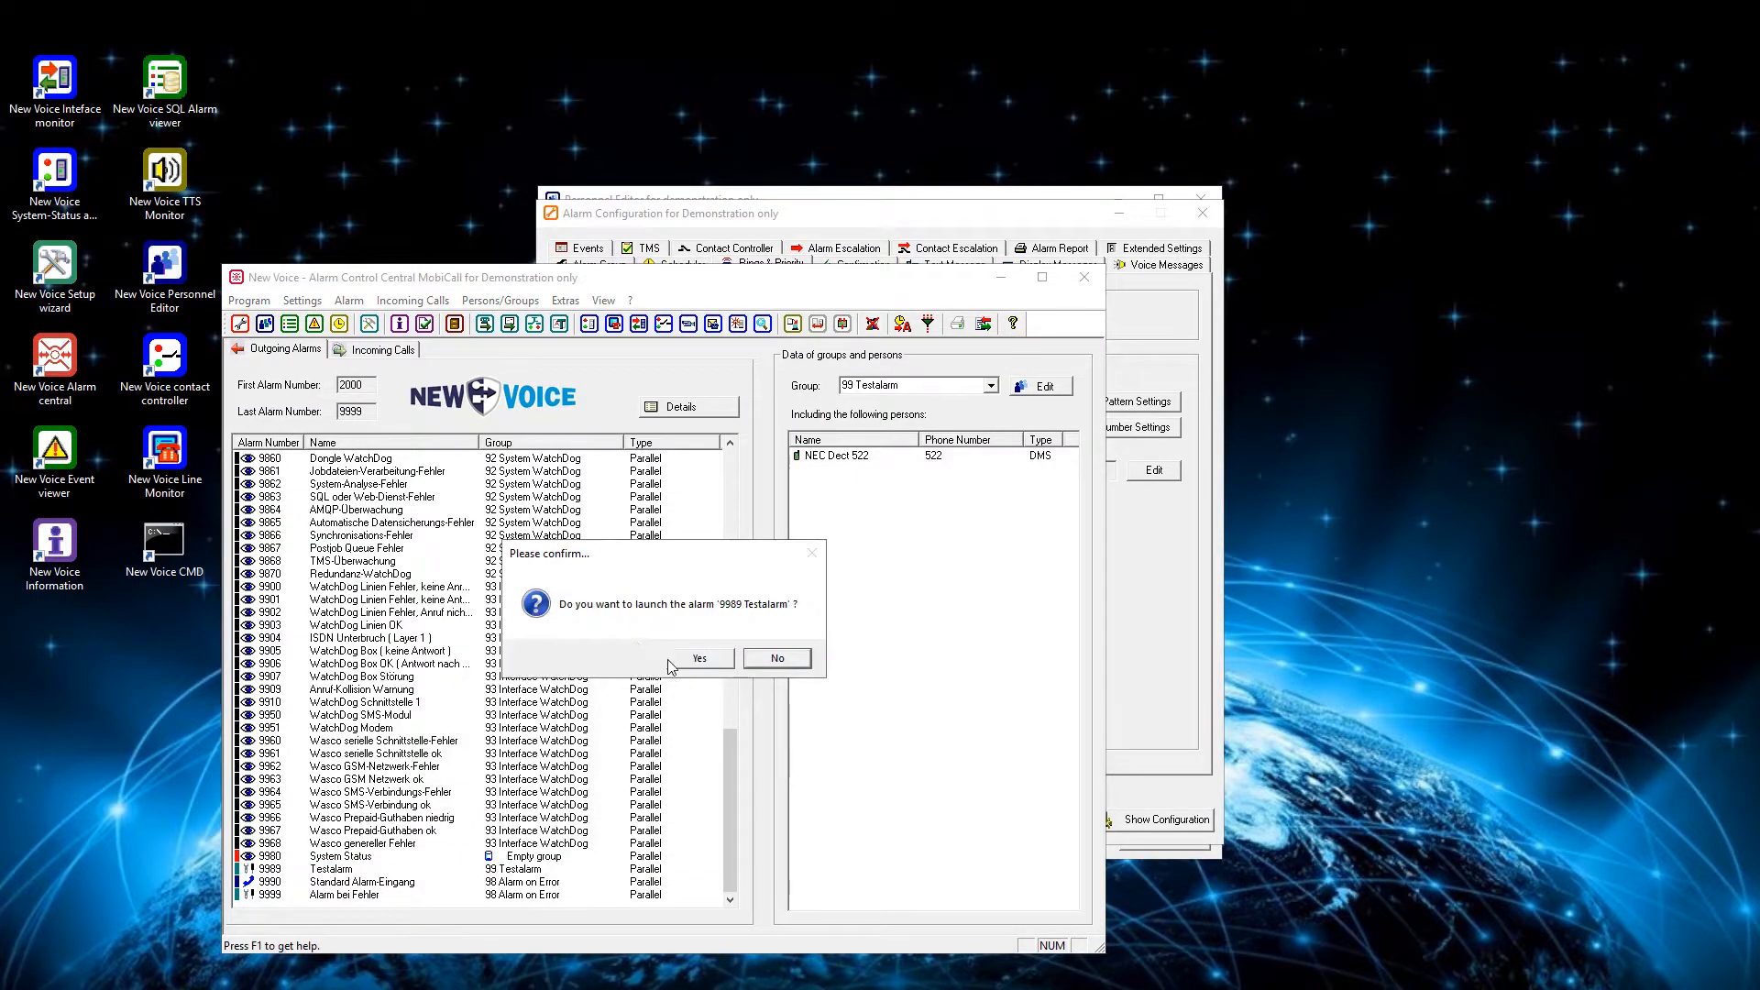
{"action": "left_click", "coordinate": [683, 661]}
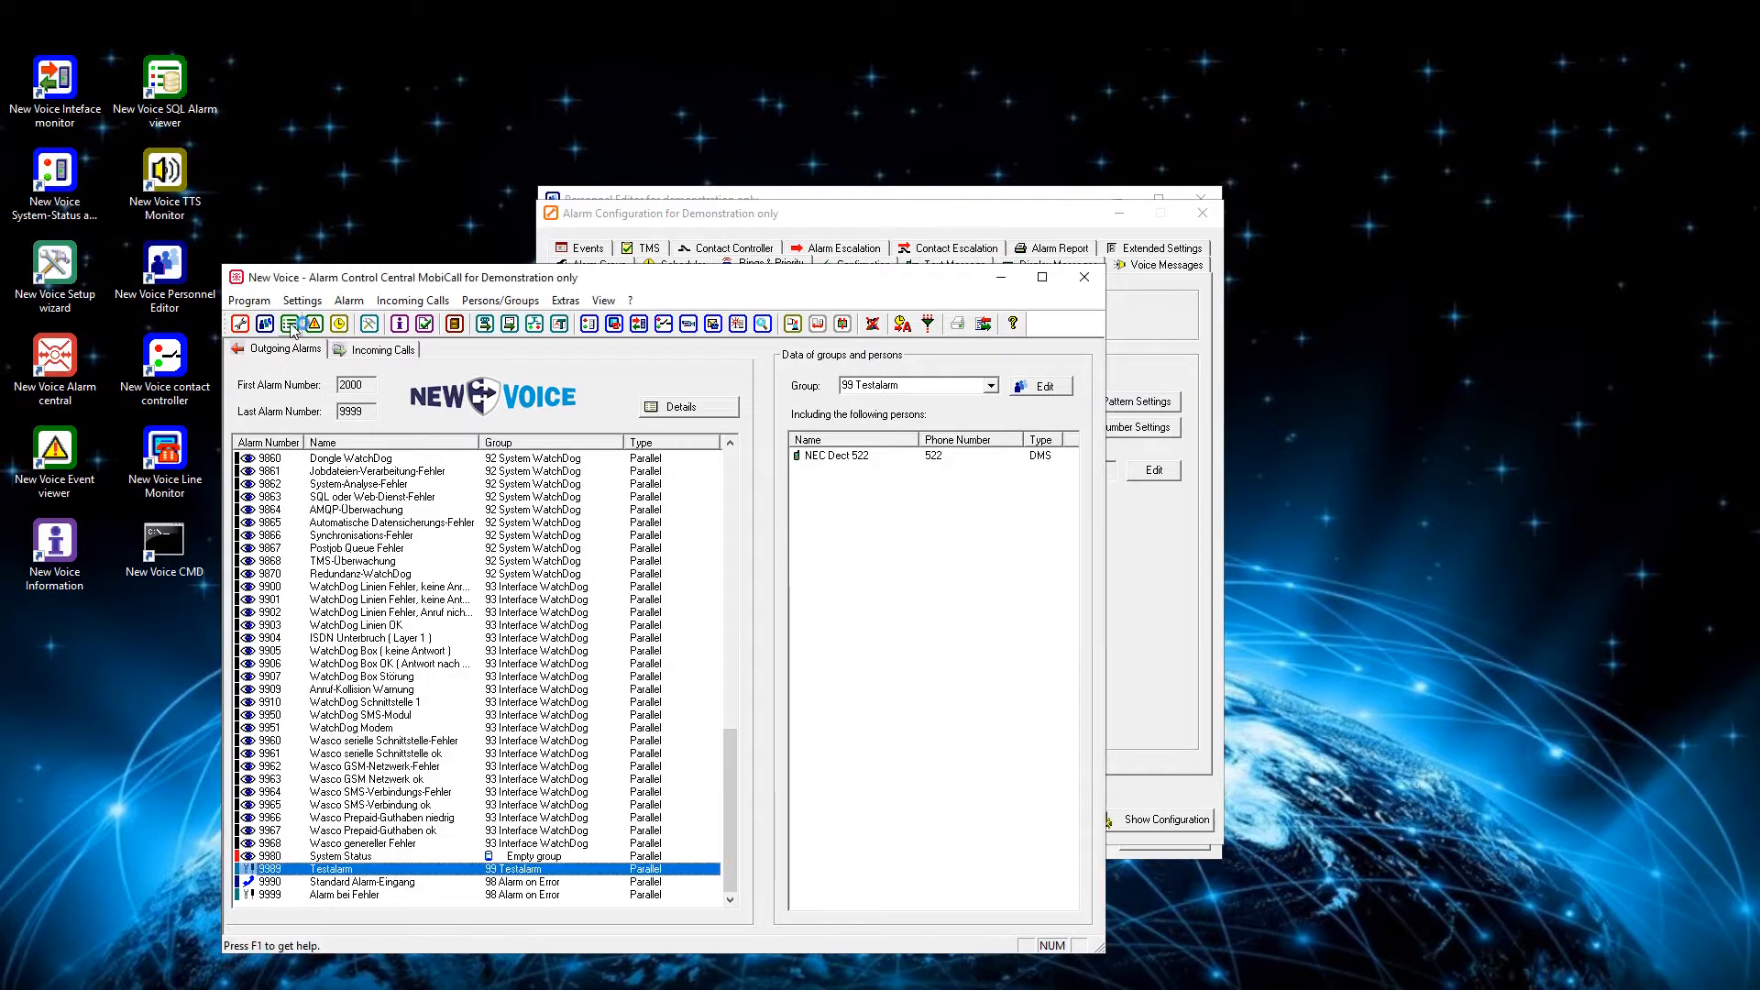
{"action": "left_click", "coordinate": [589, 324]}
{"action": "left_click", "coordinate": [689, 330]}
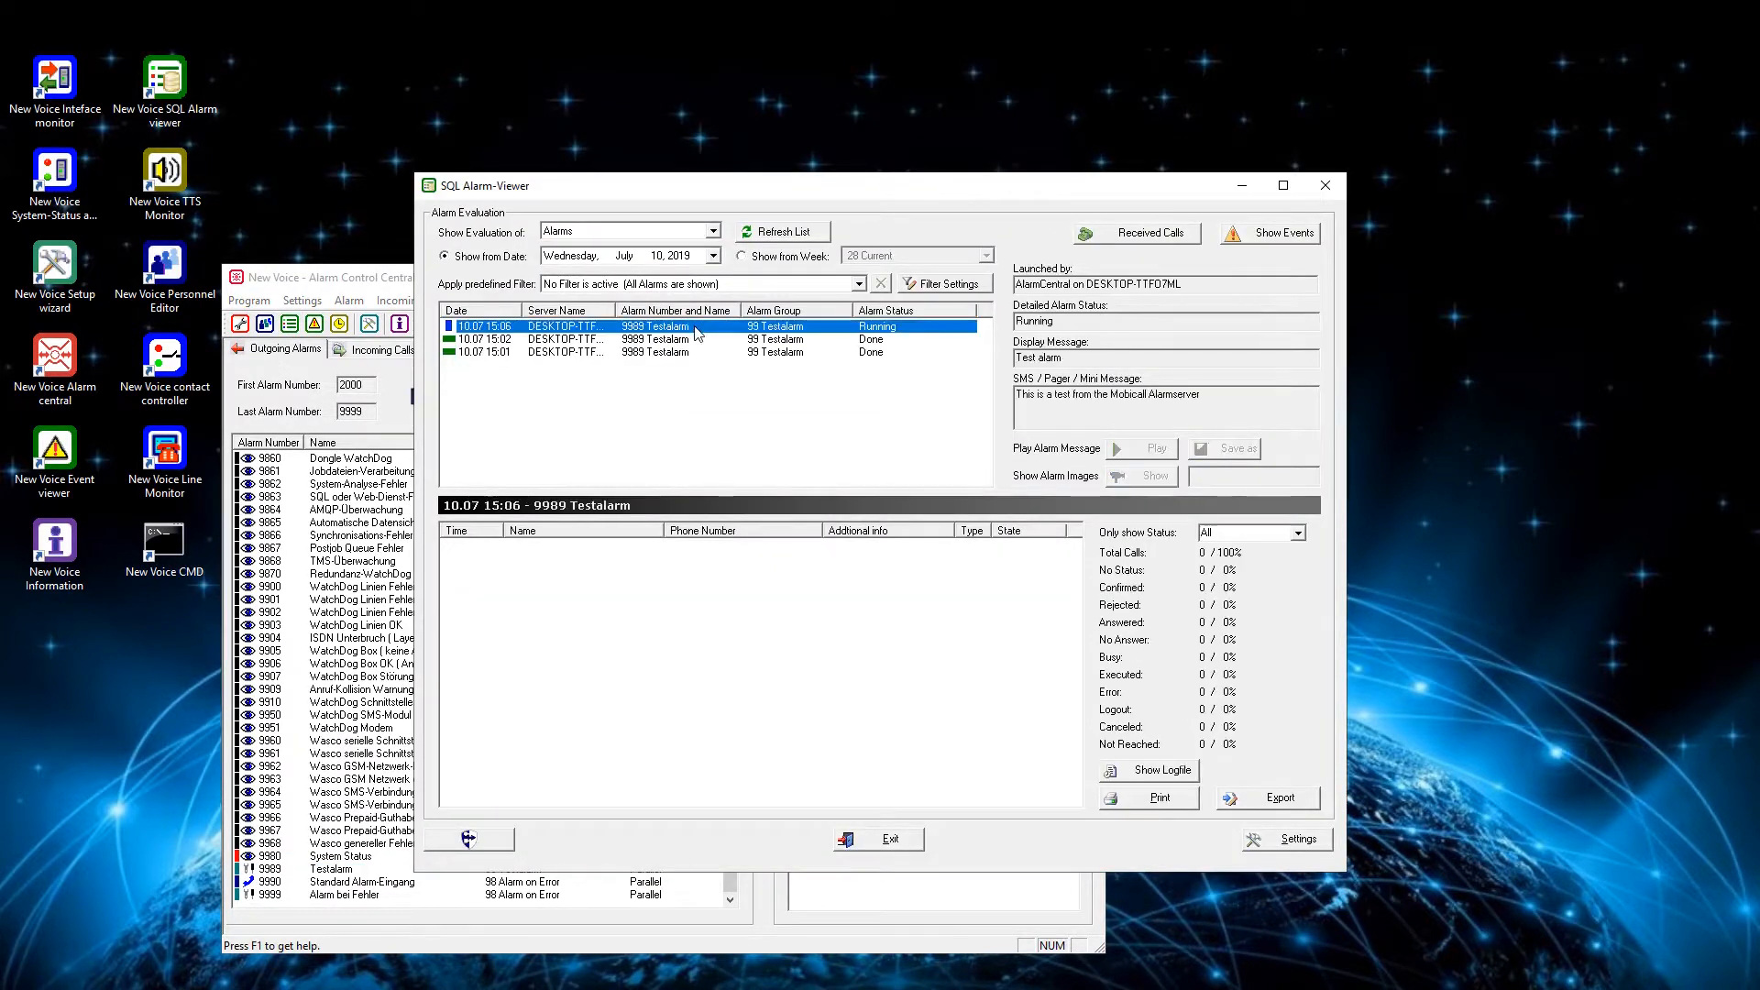